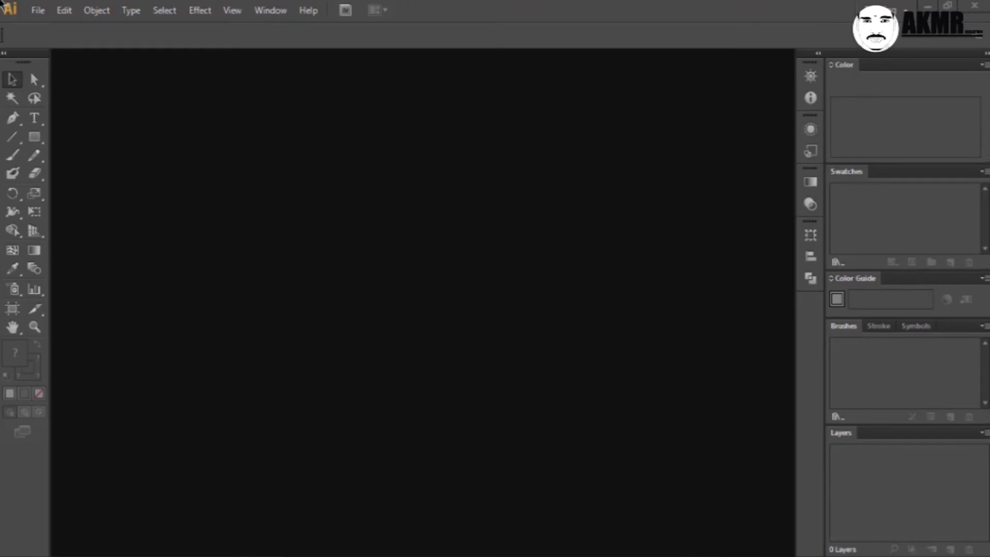
# - Create a new blank Untitled-1 document from File > New
pyautogui.click(46, 13)
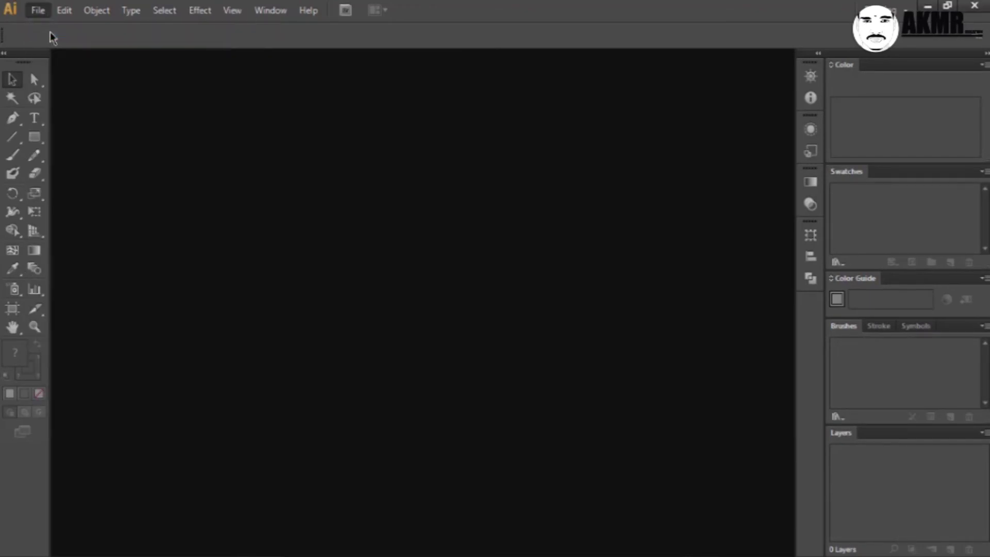
pyautogui.click(580, 422)
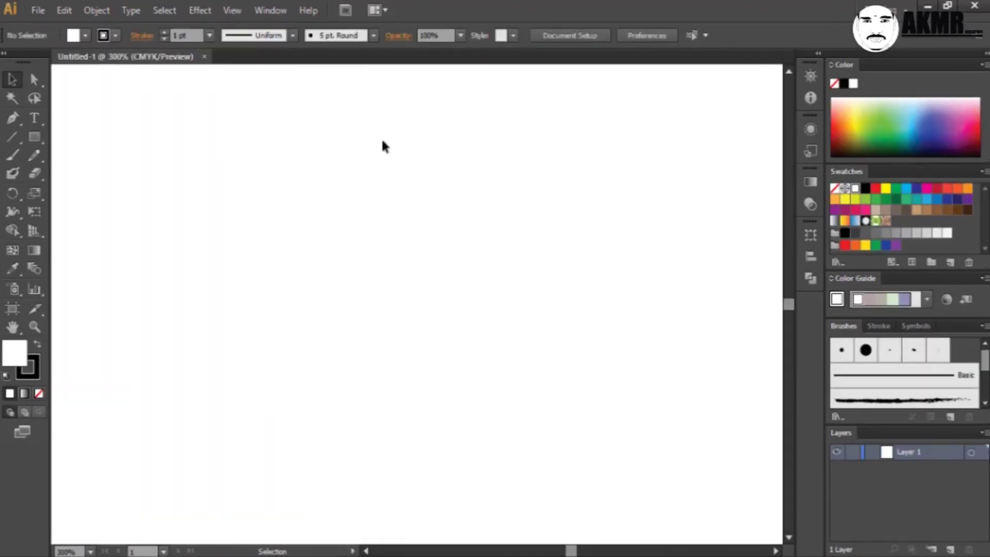
# - Start the Pen outline at the pointed ear and draw the upper left edge with fur spikes
pyautogui.hotkey('ctrl', '=')
pyautogui.click(12, 117)
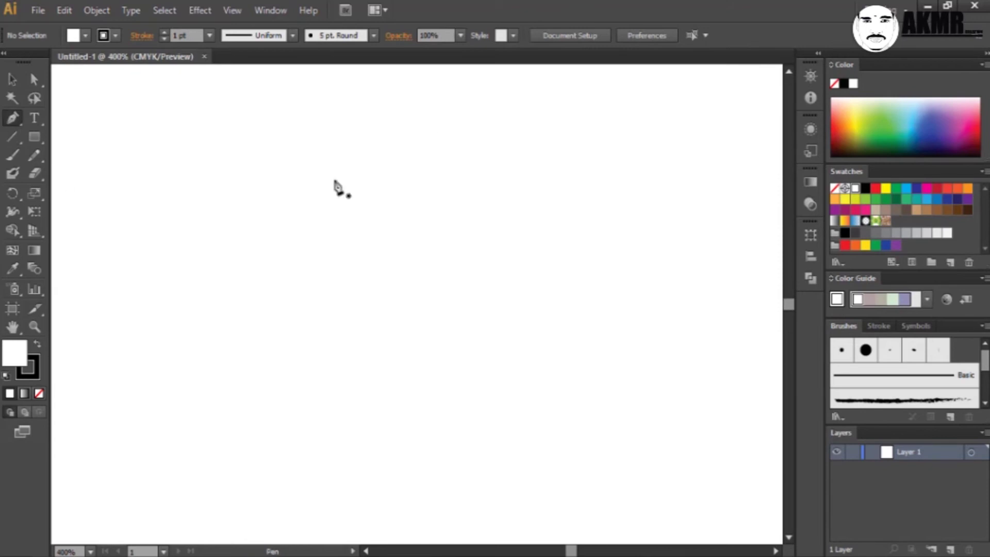
pyautogui.moveTo(373, 182)
pyautogui.mouseDown()
pyautogui.moveTo(331, 154)
pyautogui.moveTo(340, 173)
pyautogui.mouseUp()
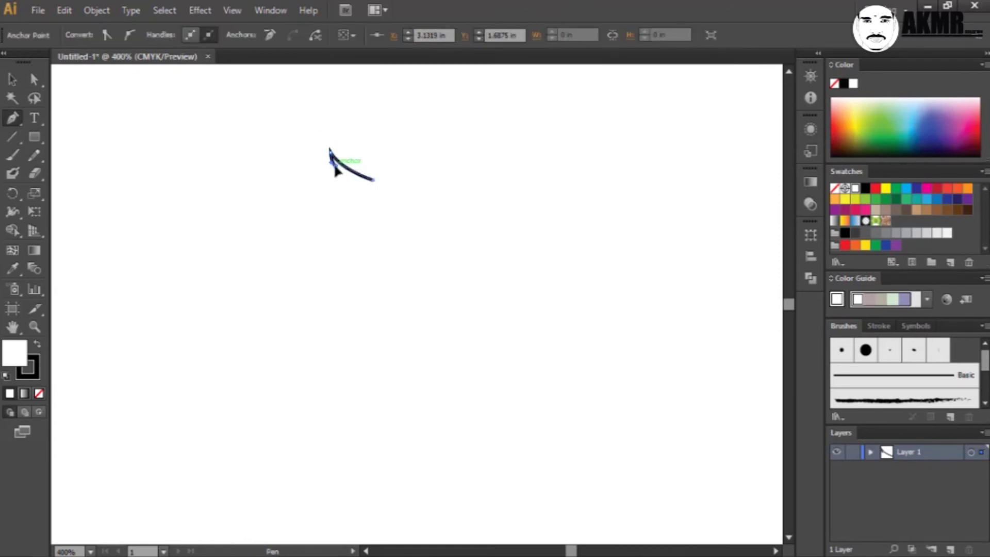
pyautogui.moveTo(283, 146)
pyautogui.mouseDown()
pyautogui.moveTo(234, 295)
pyautogui.moveTo(239, 276)
pyautogui.moveTo(301, 289)
pyautogui.moveTo(322, 310)
pyautogui.mouseUp()
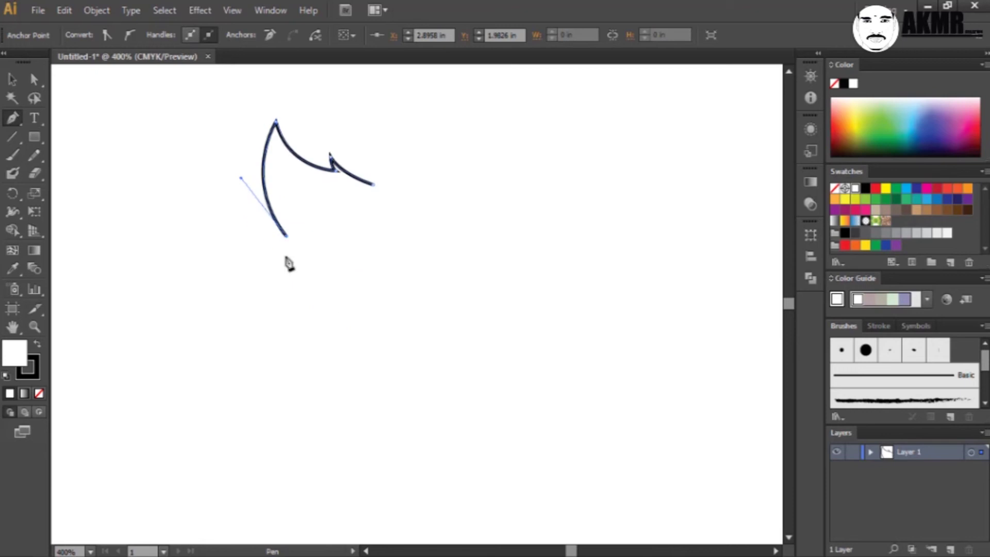
pyautogui.click(267, 260)
pyautogui.moveTo(251, 260); pyautogui.dragTo(292, 251)
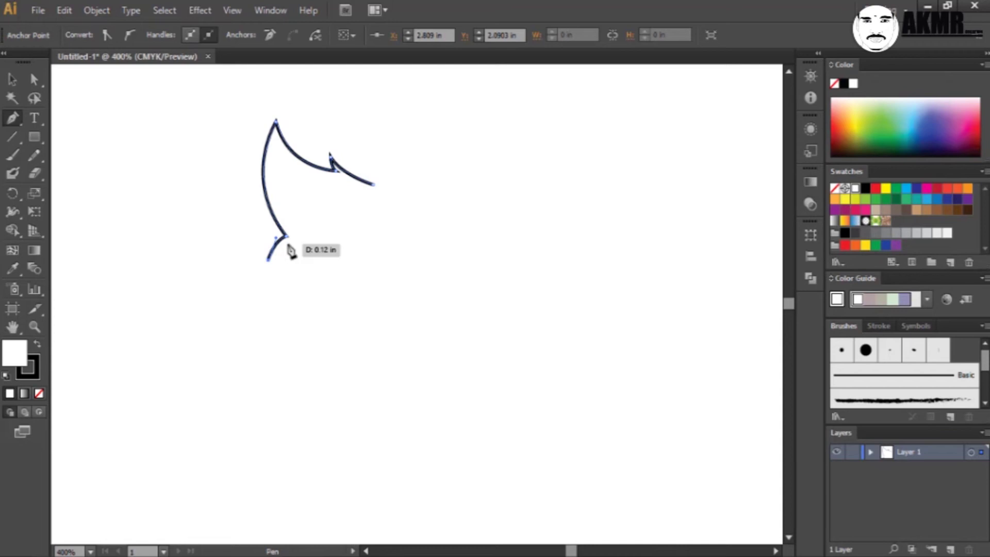
pyautogui.keyDown('ctrl'); pyautogui.click(288, 262); pyautogui.keyUp('ctrl')
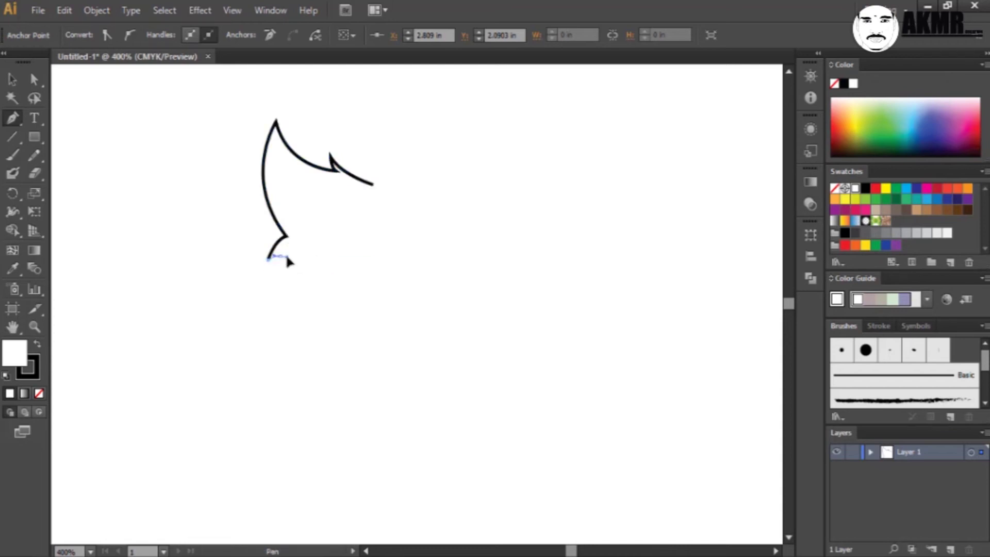
pyautogui.moveTo(268, 295); pyautogui.dragTo(241, 322)
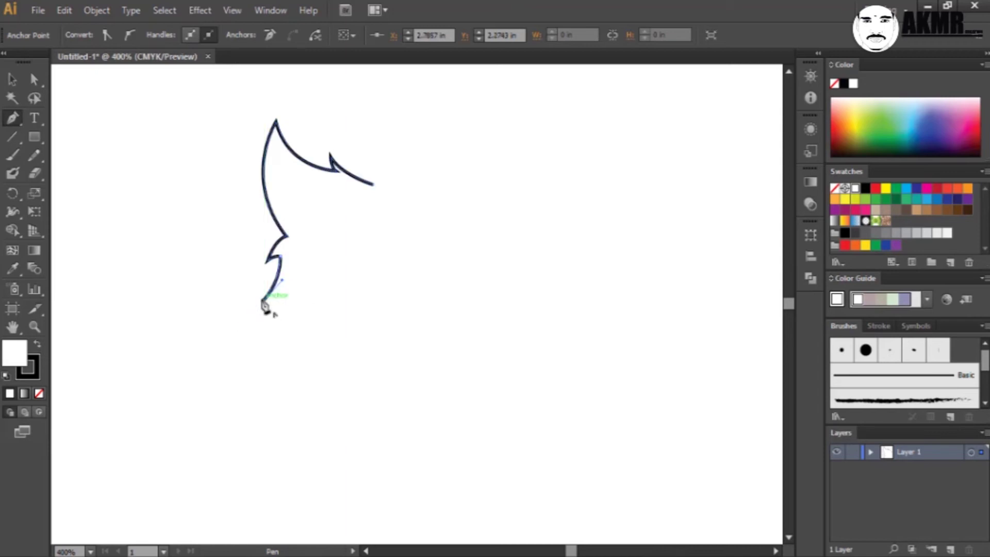
# - Continue the sharp-cornered fur spikes down the left side toward the lower cheek
pyautogui.scroll(-5, 253, 312)
pyautogui.moveTo(230, 283); pyautogui.dragTo(230, 343)
pyautogui.click(231, 283)
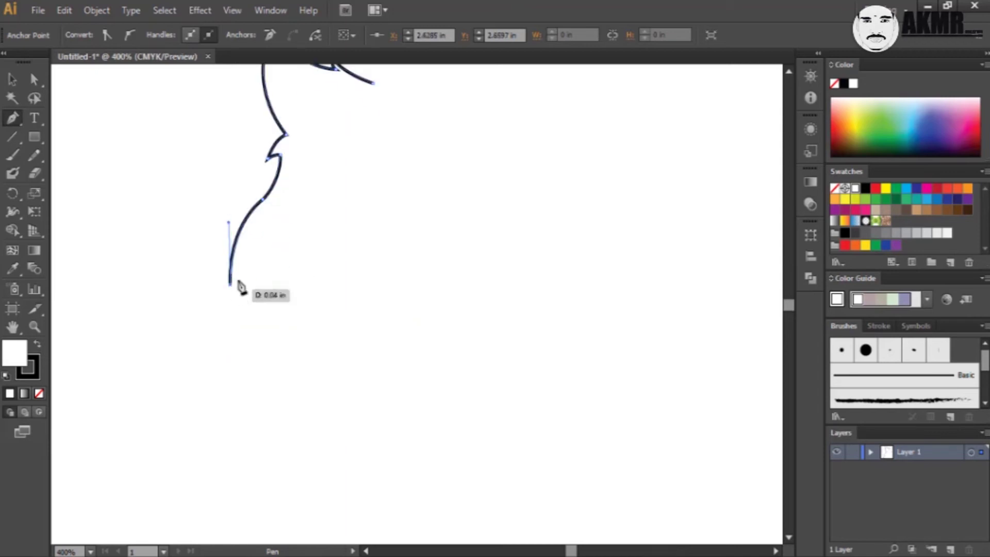
pyautogui.moveTo(247, 277); pyautogui.dragTo(245, 318)
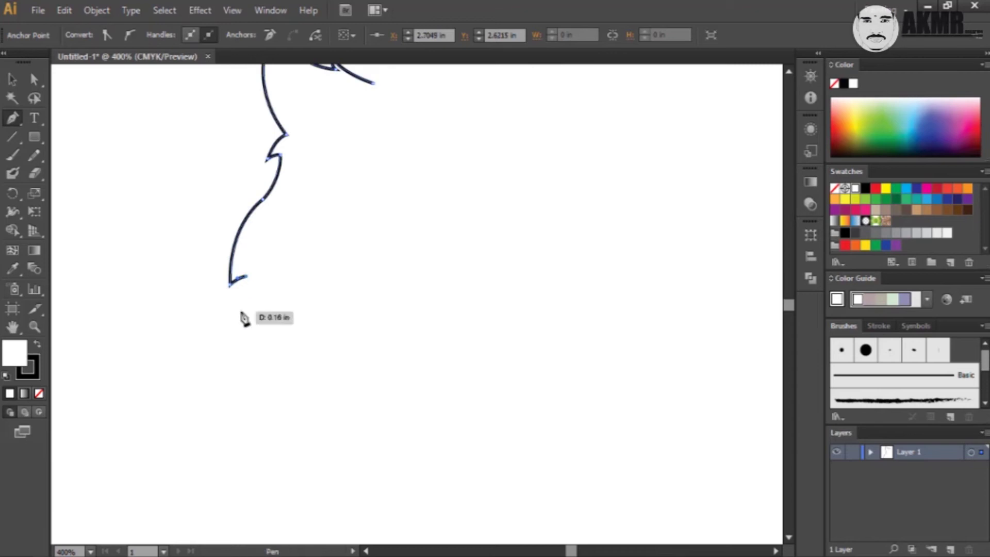
pyautogui.moveTo(245, 409); pyautogui.dragTo(279, 452)
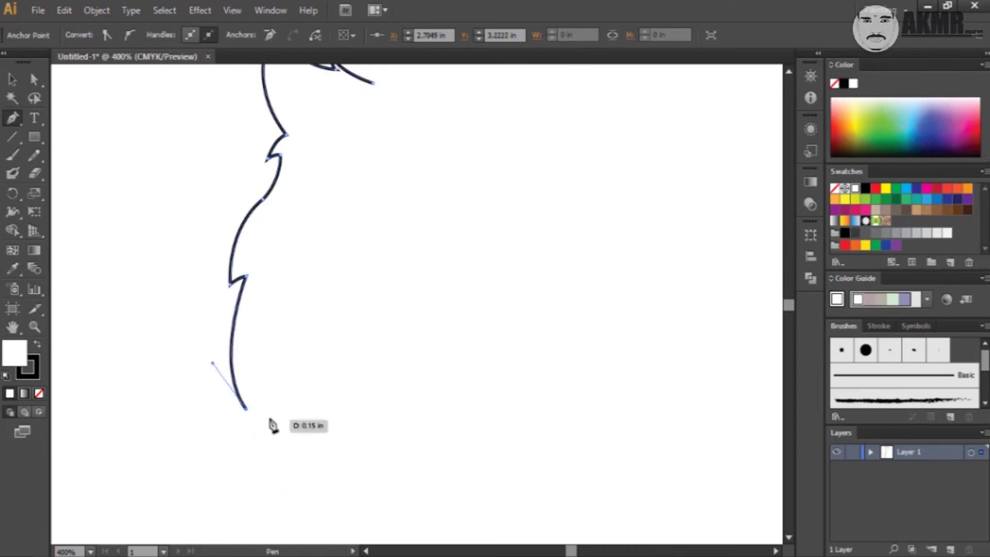
pyautogui.click(253, 387)
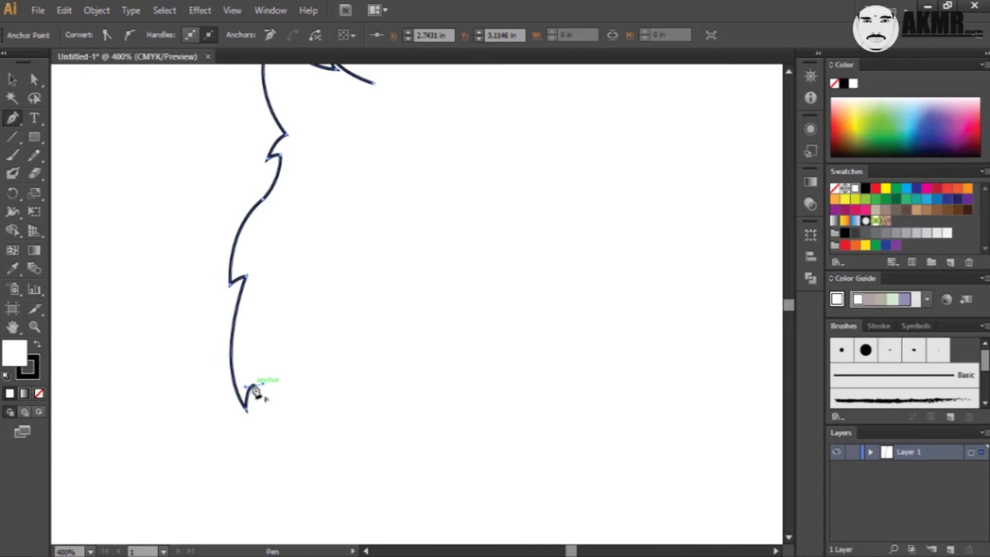
pyautogui.moveTo(303, 463)
pyautogui.mouseDown()
pyautogui.moveTo(349, 490)
pyautogui.moveTo(326, 511)
pyautogui.mouseUp()
pyautogui.click(304, 464)
# - Finish the jaw spike and chin point, then run a straight vertical centre line upward
pyautogui.click(327, 467)
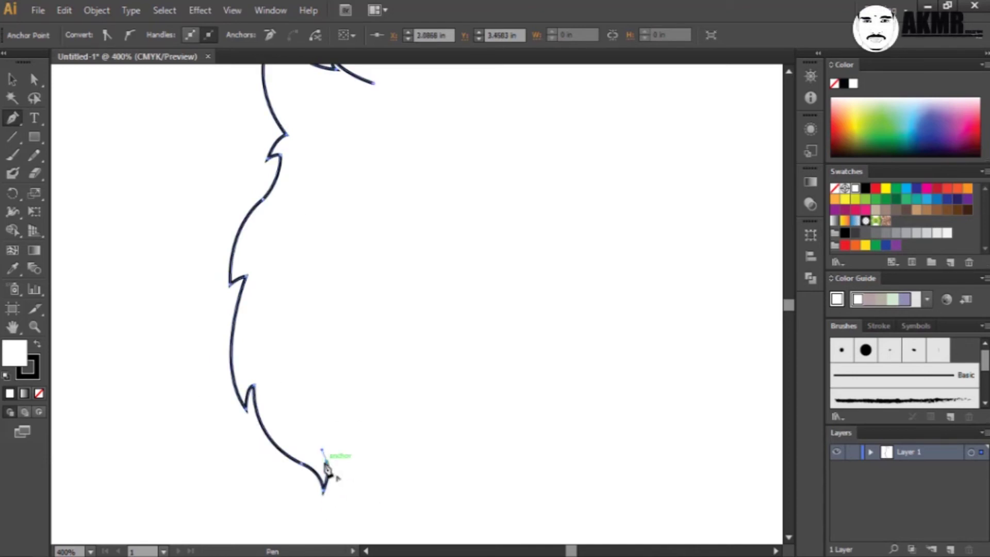
pyautogui.scroll(-1, 374, 534)
pyautogui.hotkey('ctrl', '-')
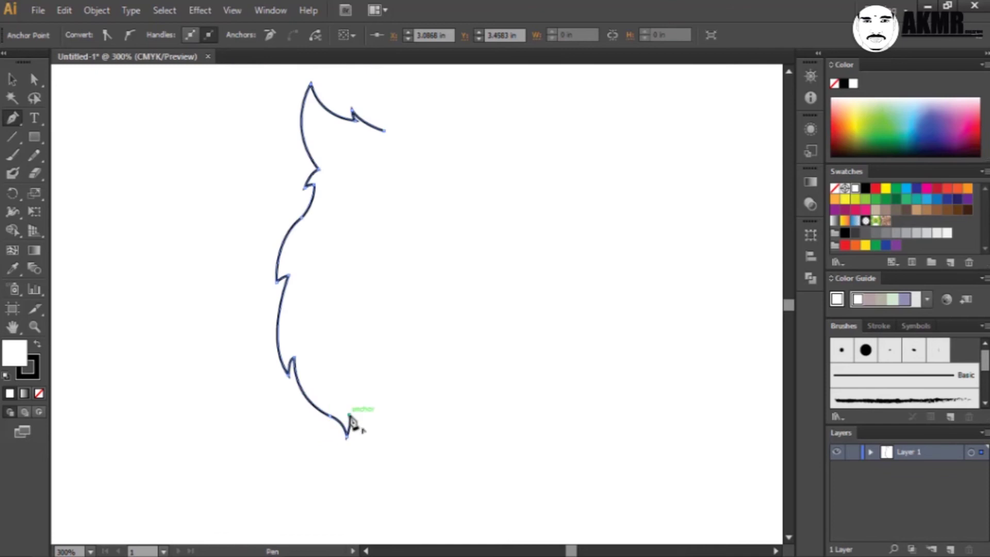
pyautogui.moveTo(382, 479)
pyautogui.mouseDown()
pyautogui.moveTo(402, 498)
pyautogui.moveTo(411, 530)
pyautogui.mouseUp()
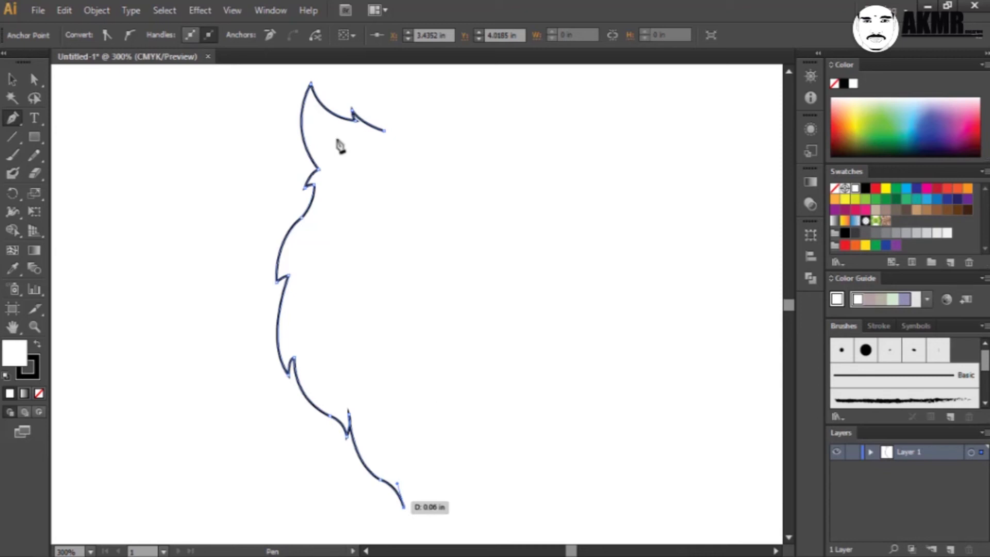
pyautogui.moveTo(414, 137); pyautogui.dragTo(383, 150)
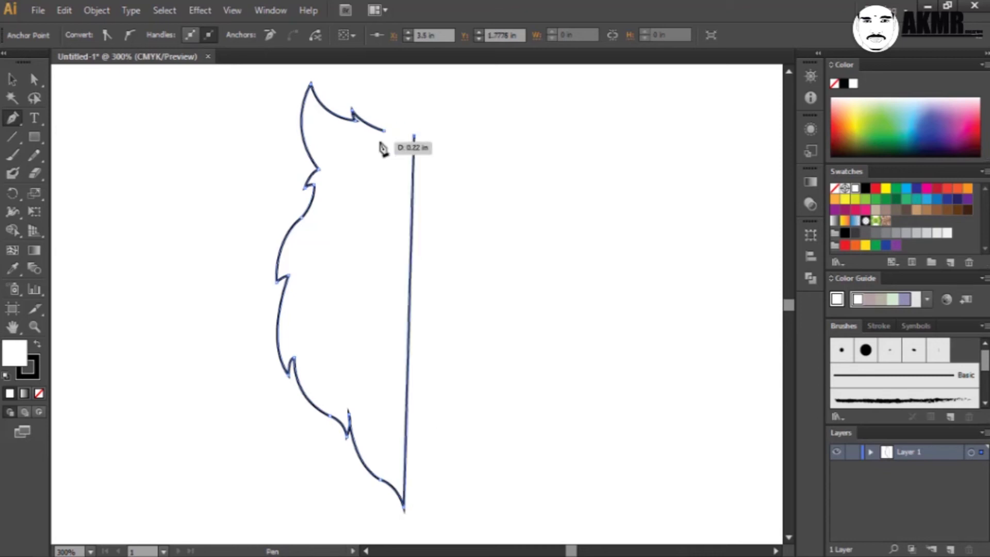
pyautogui.press('Left')
pyautogui.press('Left')
pyautogui.press('Left')
pyautogui.press('Left')
pyautogui.press('Left')
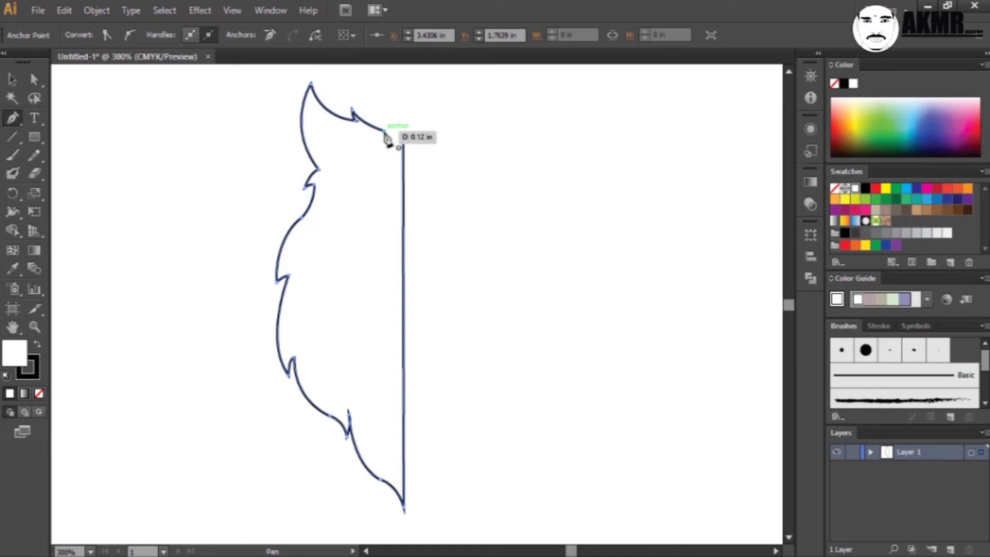
# - Close the half outline and paste a duplicate of it
pyautogui.click(311, 132)
pyautogui.press('v')
pyautogui.click(135, 142)
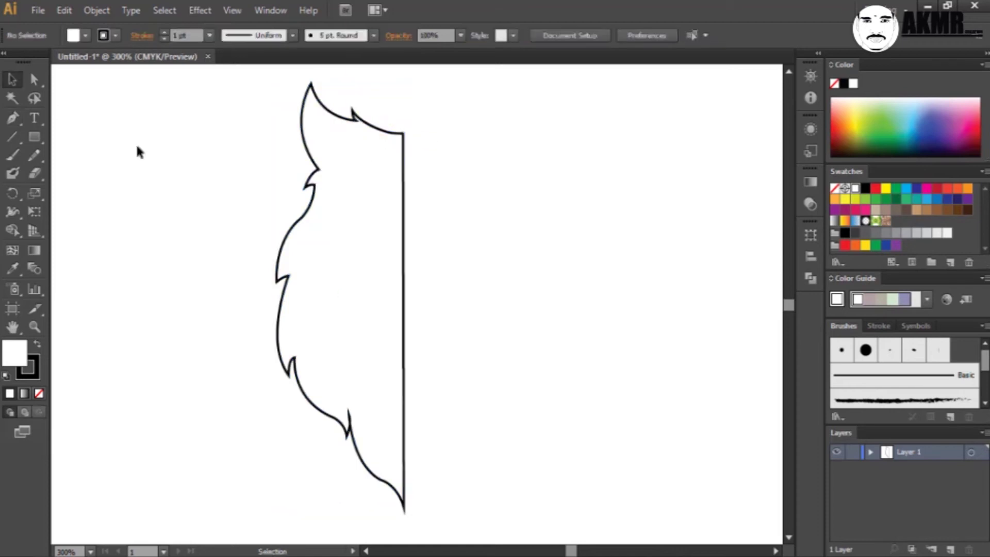
pyautogui.click(367, 213)
pyautogui.rightClick(367, 214)
pyautogui.click(69, 11)
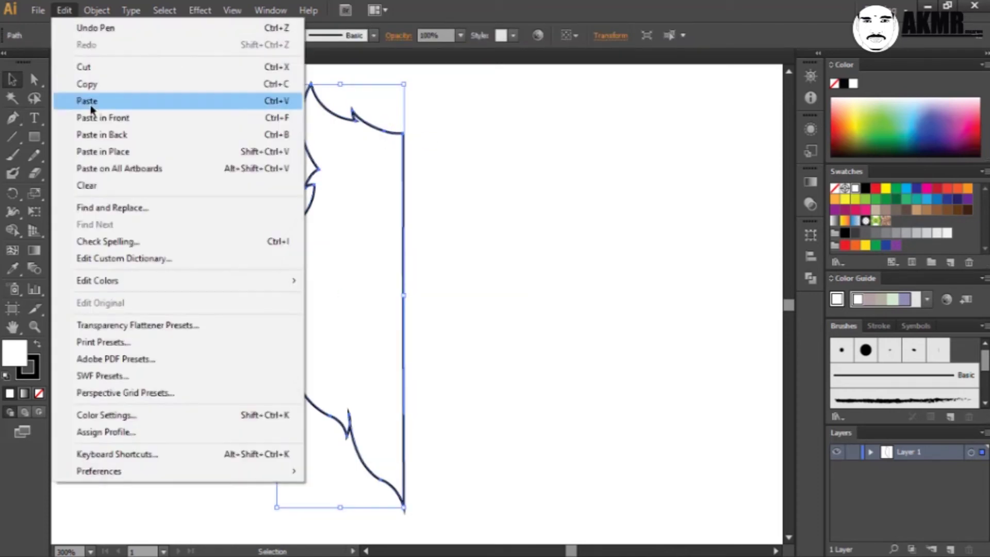
pyautogui.click(91, 101)
# - Reflect the duplicate into a right half flush with the centre line, and fill the left half black
pyautogui.rightClick(451, 221)
pyautogui.click(642, 481)
pyautogui.press('Return')
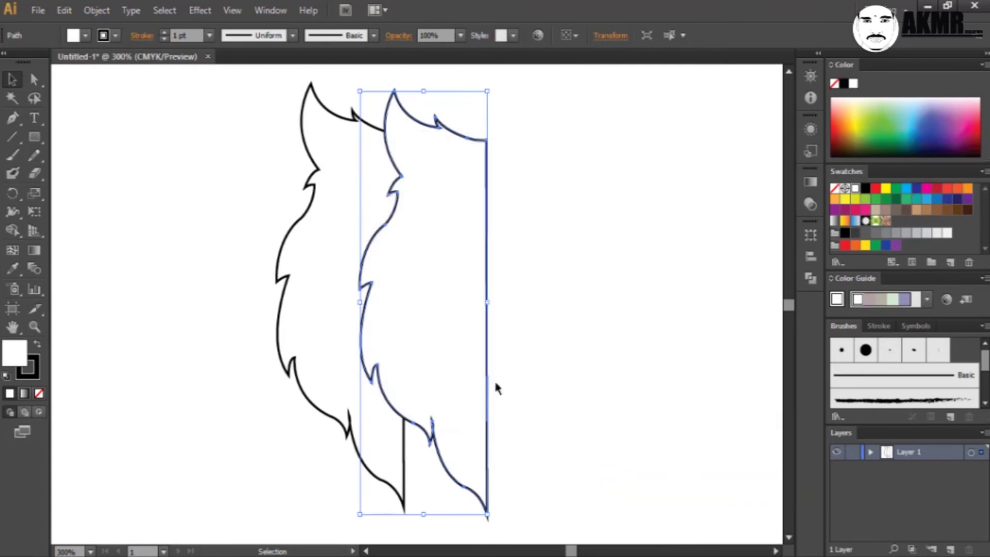
pyautogui.moveTo(492, 379); pyautogui.dragTo(494, 384)
pyautogui.press('Right')
pyautogui.press('Right')
pyautogui.press('Right')
pyautogui.press('Right')
pyautogui.press('Right')
pyautogui.press('Right')
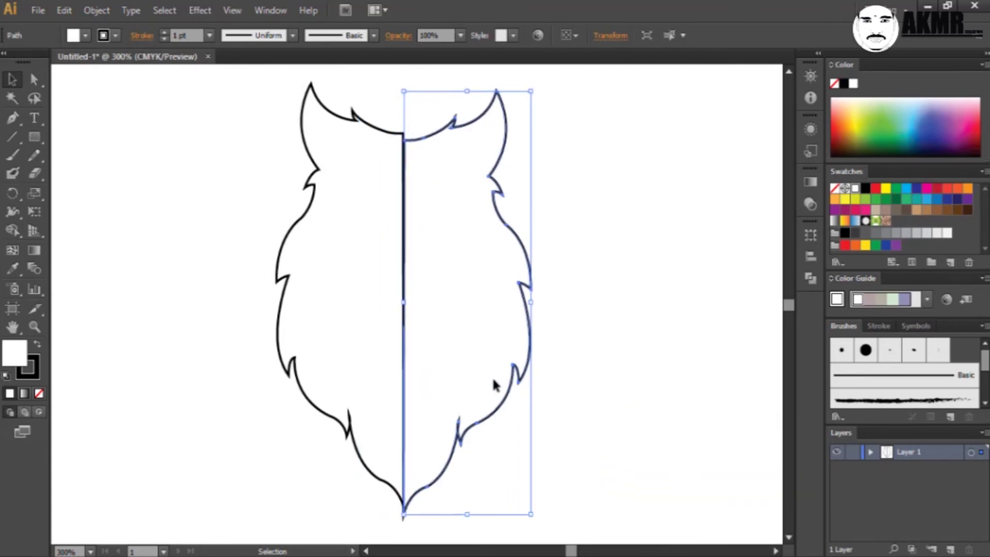
pyautogui.press('Up')
pyautogui.press('Up')
pyautogui.press('Up')
pyautogui.click(392, 242)
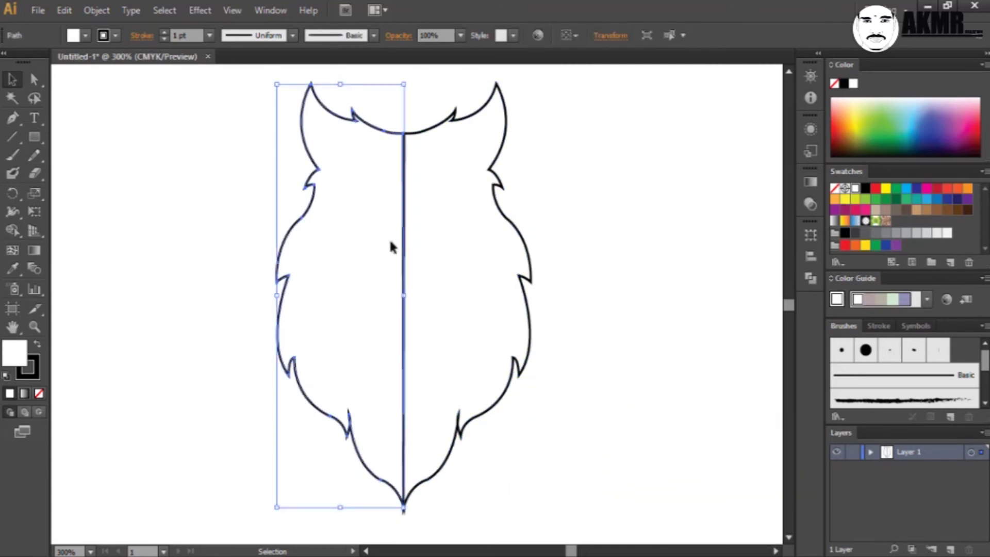
pyautogui.click(39, 346)
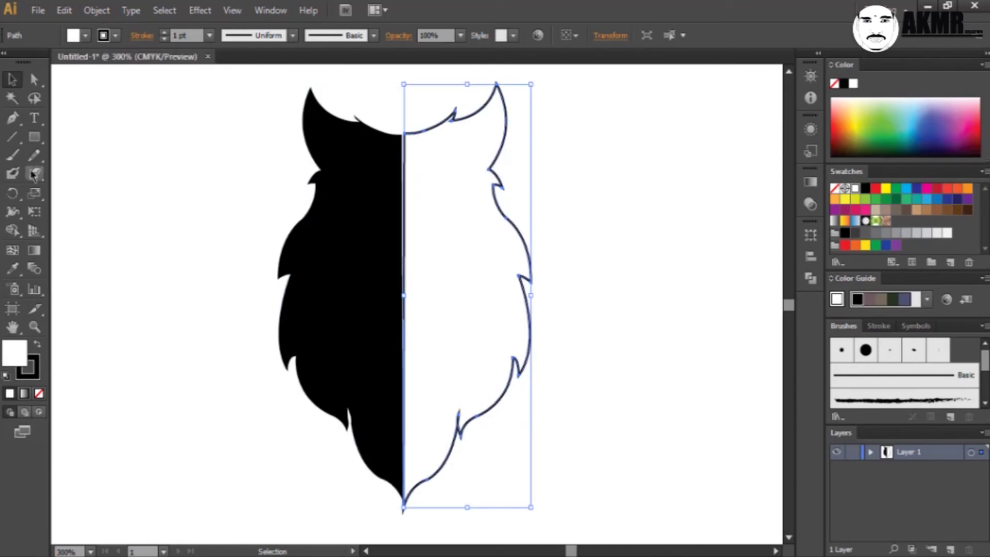
# - Fill the right half of the head solid black
pyautogui.click(37, 344)
pyautogui.click(103, 191)
pyautogui.click(441, 240)
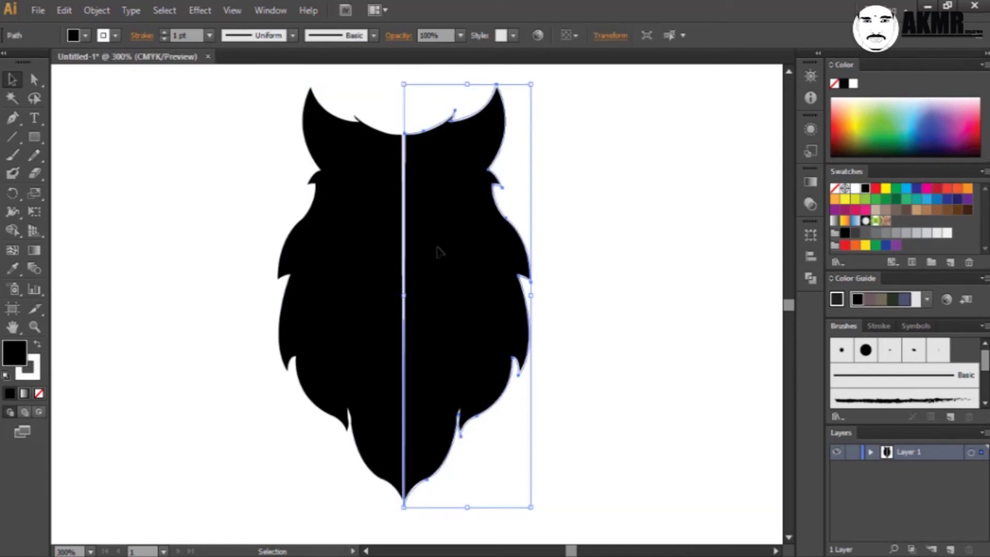
pyautogui.click(365, 254)
pyautogui.click(481, 250)
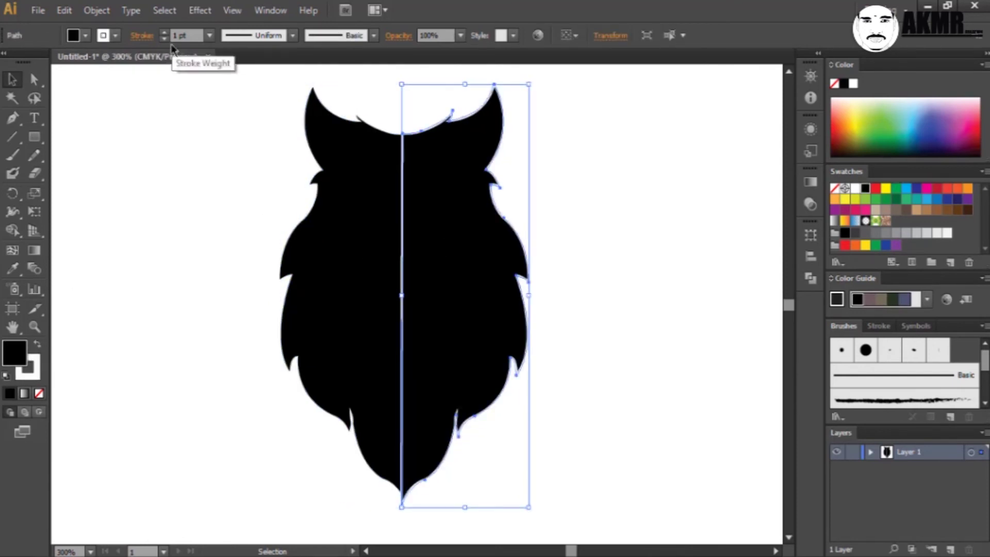
# - Remove the outline strokes from both halves and deselect to view the silhouette
pyautogui.click(279, 165)
pyautogui.click(340, 224)
pyautogui.click(762, 172)
pyautogui.scroll(-1, 761, 172)
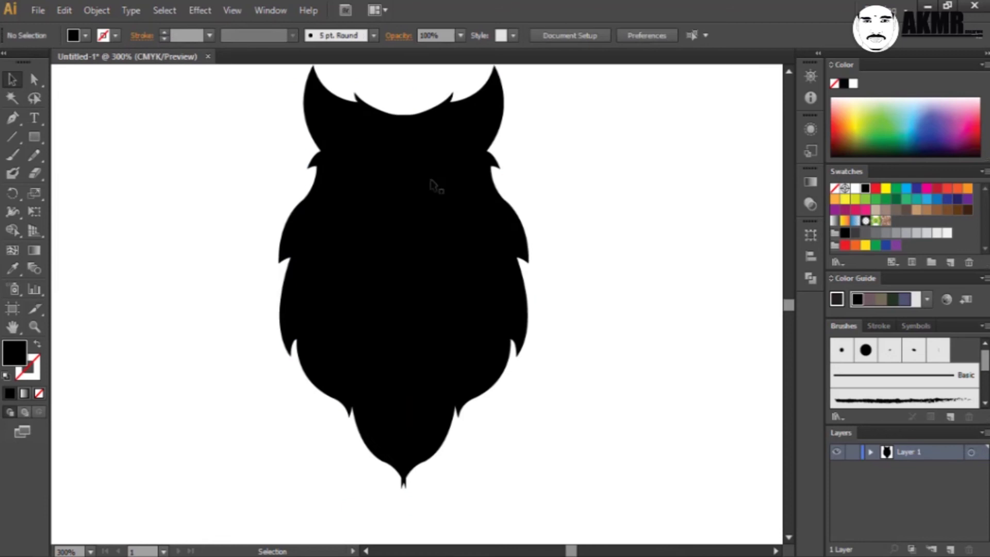
pyautogui.click(466, 214)
pyautogui.hotkey('ctrl', 'shift', 'a')
pyautogui.scroll(1, 539, 153)
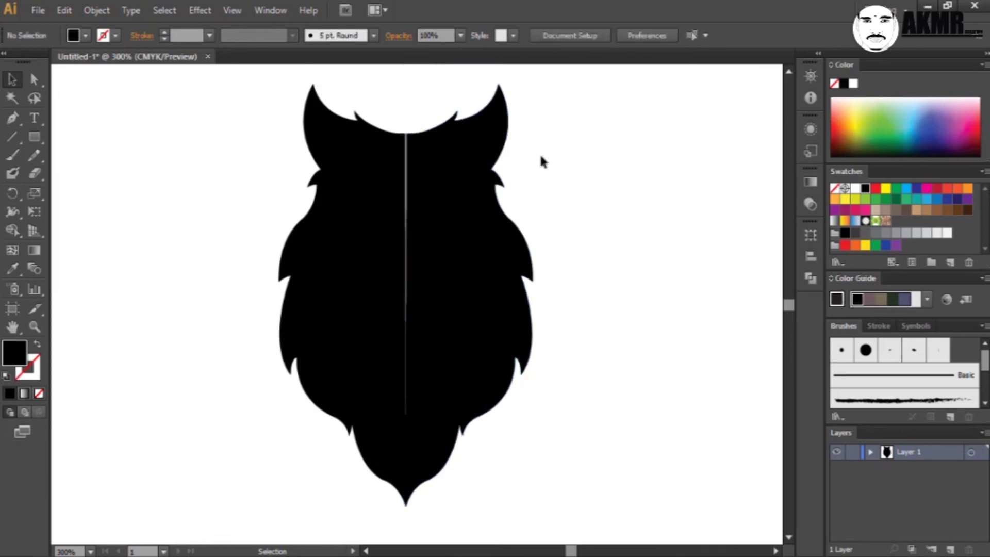
pyautogui.scroll(-1, 540, 175)
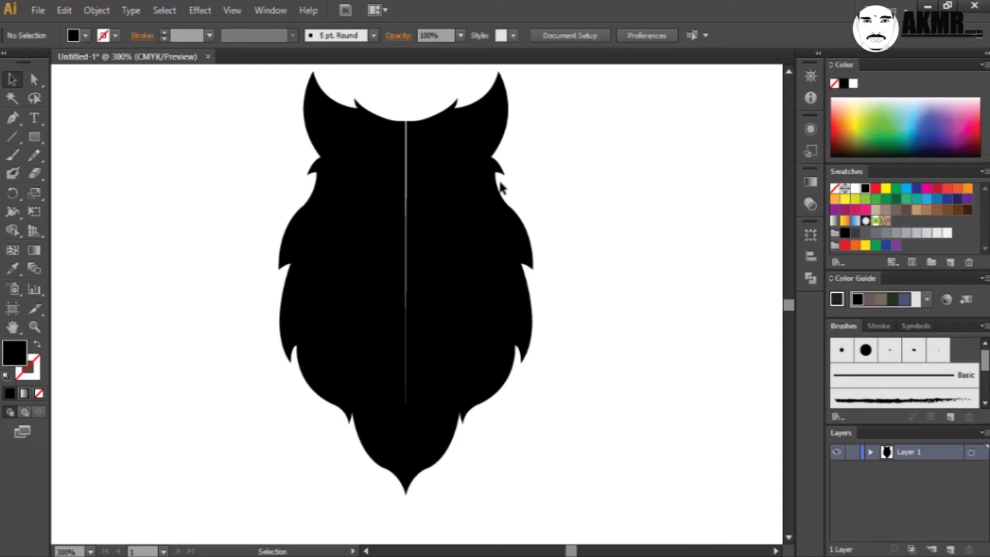
# - Adjust the ear-tip and side-tuft anchors on the left half
pyautogui.click(347, 120)
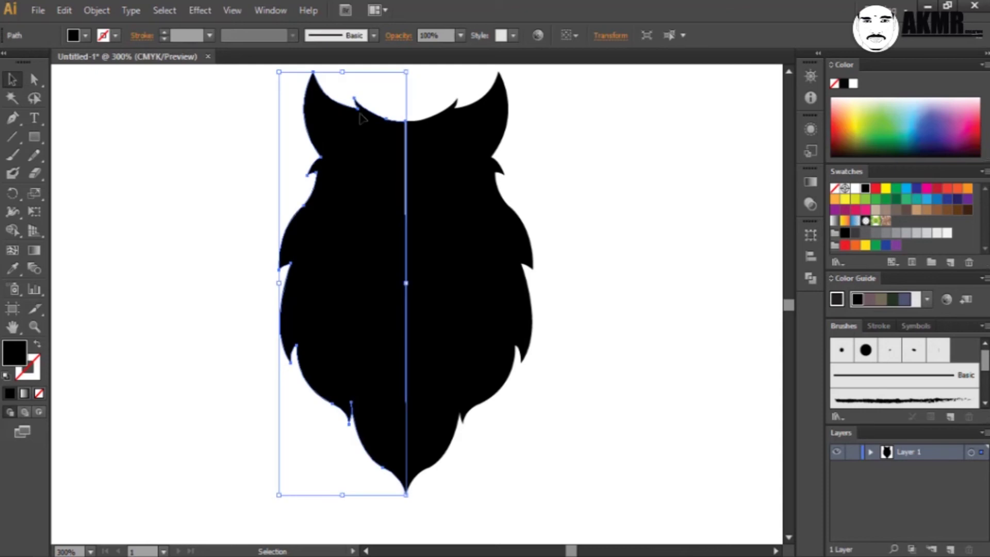
pyautogui.keyDown('ctrl'); pyautogui.click(358, 109); pyautogui.keyUp('ctrl')
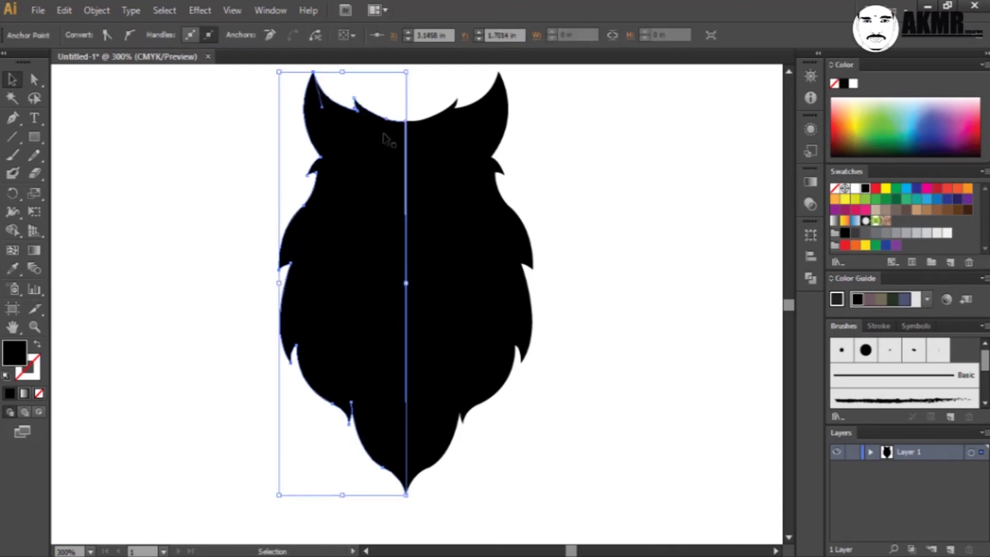
pyautogui.keyDown('ctrl'); pyautogui.click(320, 158); pyautogui.keyUp('ctrl')
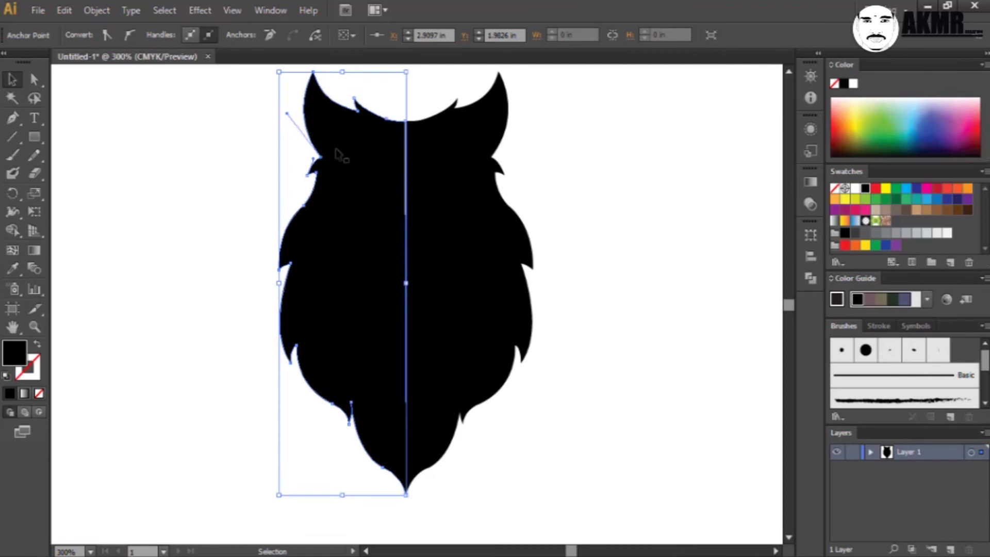
pyautogui.click(345, 85)
pyautogui.hotkey('ctrl', 'z')
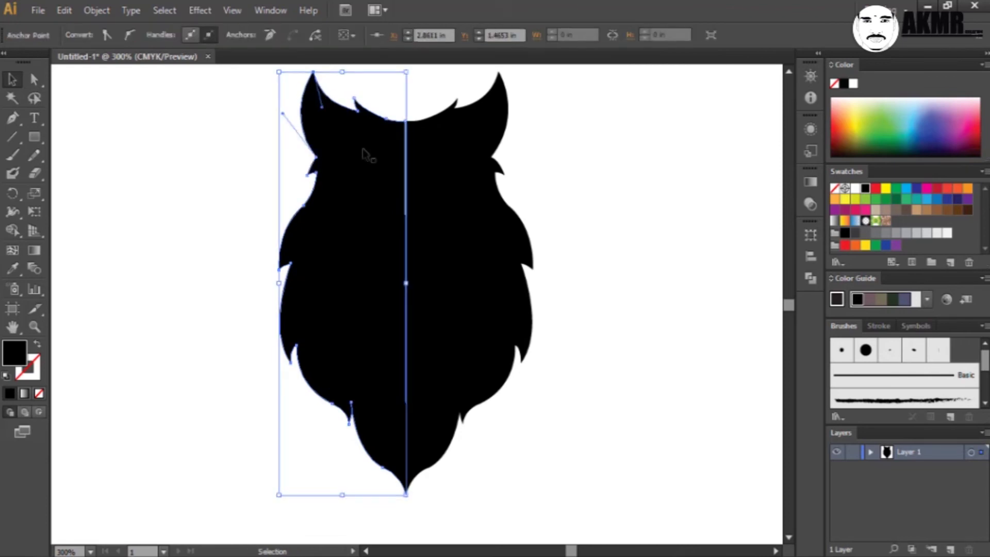
# - Replace the old right half with a reflected copy of the left half nudged to the centre
pyautogui.click(588, 141)
pyautogui.click(478, 243)
pyautogui.press('Delete')
pyautogui.click(385, 235)
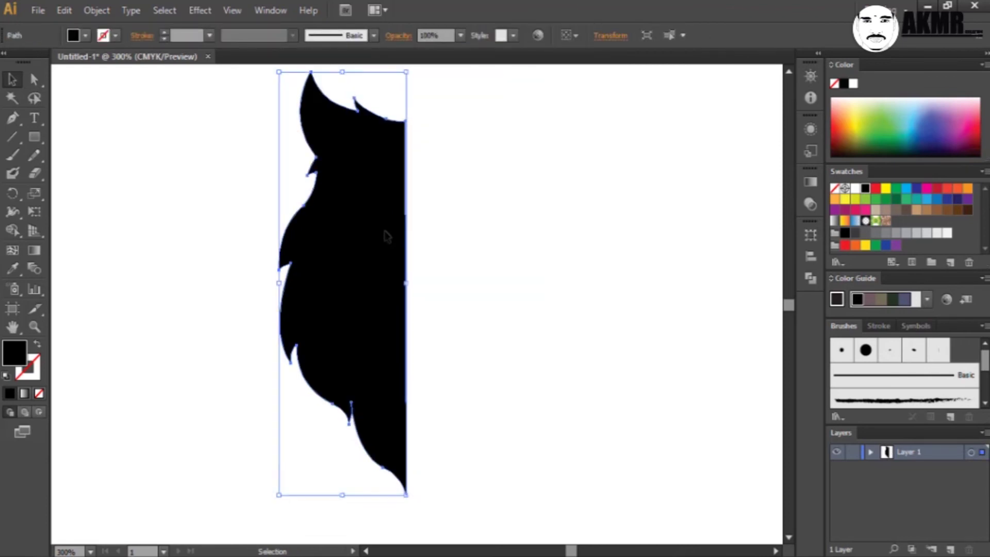
pyautogui.moveTo(384, 235); pyautogui.dragTo(456, 235)
pyautogui.rightClick(455, 229)
pyautogui.click(644, 484)
pyautogui.click(497, 380)
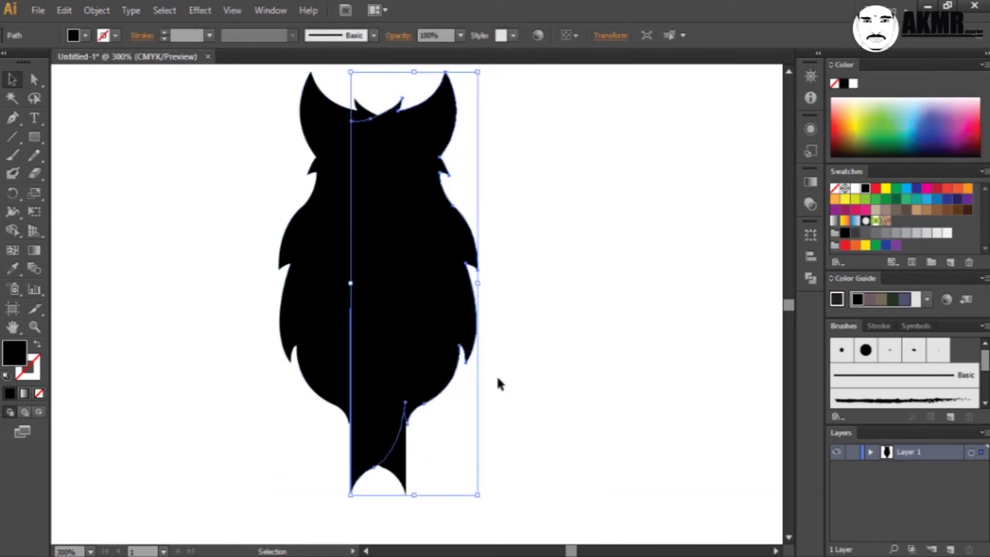
pyautogui.hotkey('shift', 'Right')
pyautogui.hotkey('shift', 'Right')
pyautogui.hotkey('shift', 'Right')
pyautogui.press('Right')
pyautogui.press('Right')
pyautogui.press('Right')
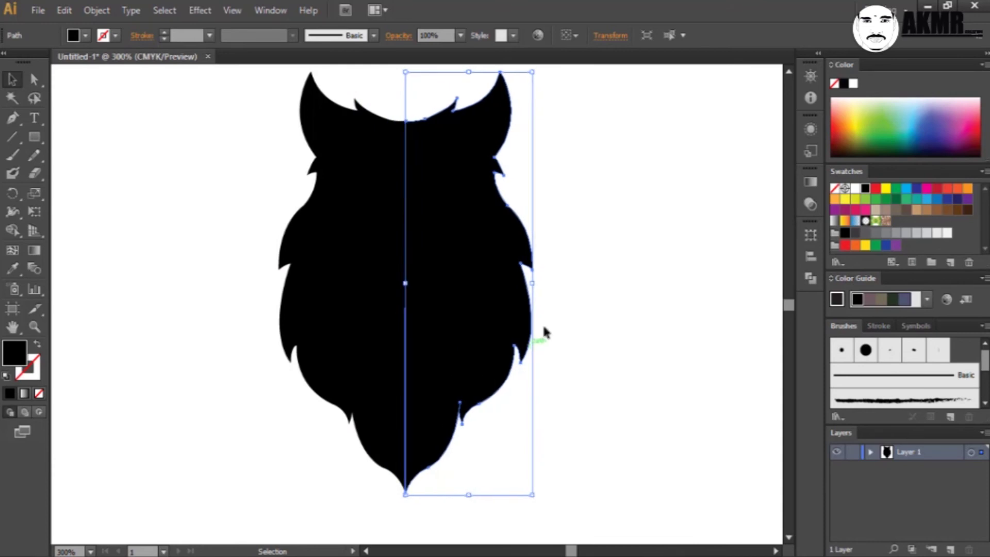
pyautogui.click(240, 73)
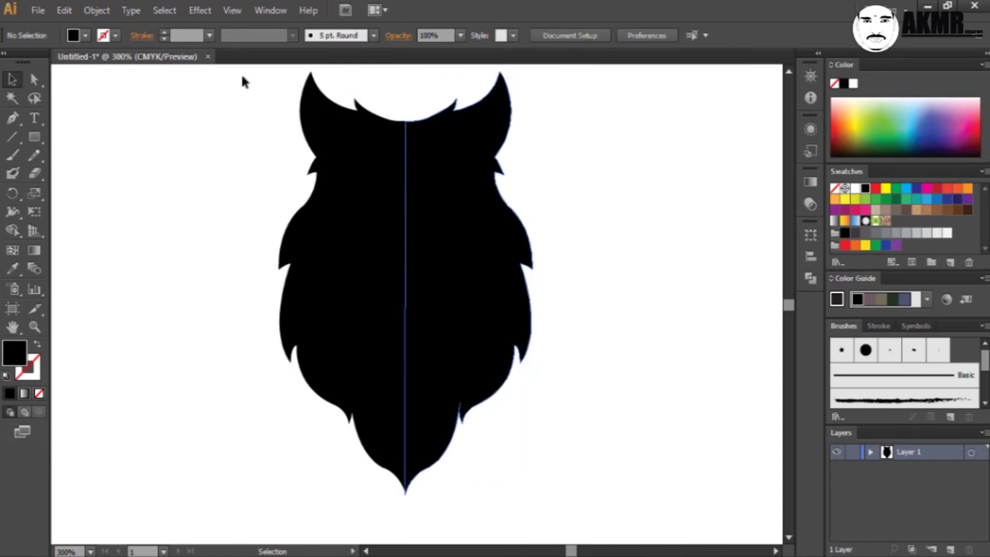
# - Draw a black Pen patch over the top notch and the centre seam
pyautogui.click(11, 120)
pyautogui.click(392, 120)
pyautogui.moveTo(423, 119); pyautogui.dragTo(439, 120)
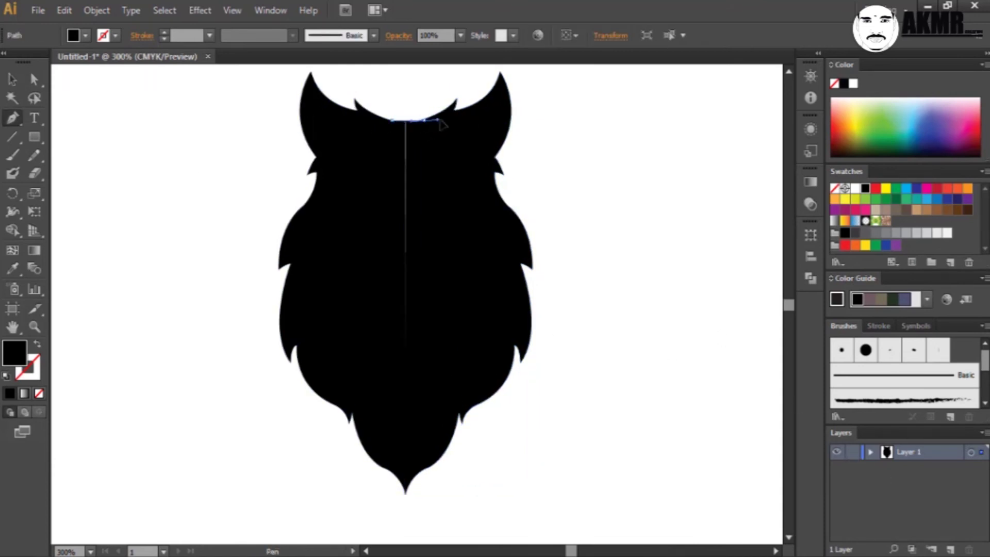
pyautogui.click(406, 397)
pyautogui.click(362, 205)
pyautogui.press('v')
pyautogui.click(714, 211)
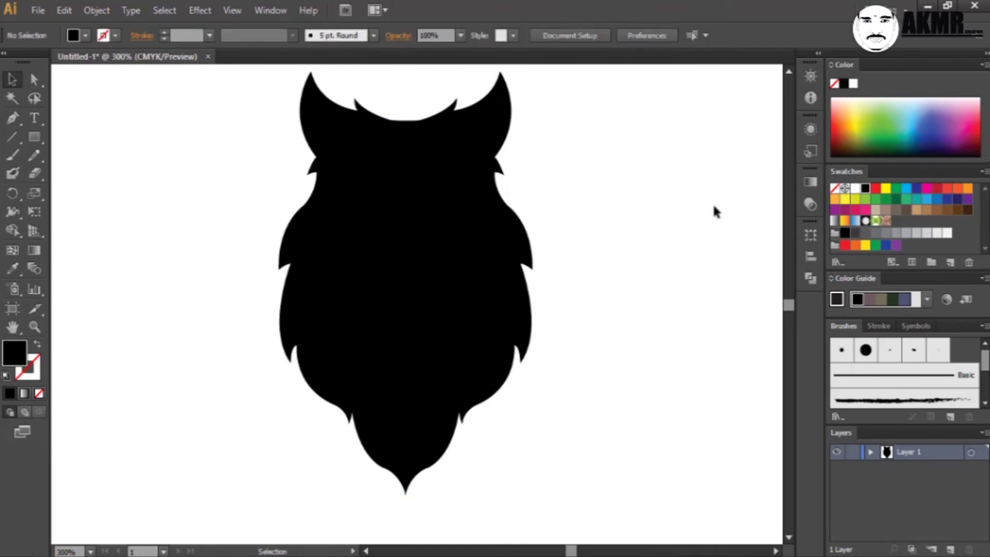
pyautogui.scroll(2, 670, 194)
pyautogui.scroll(-3, 644, 185)
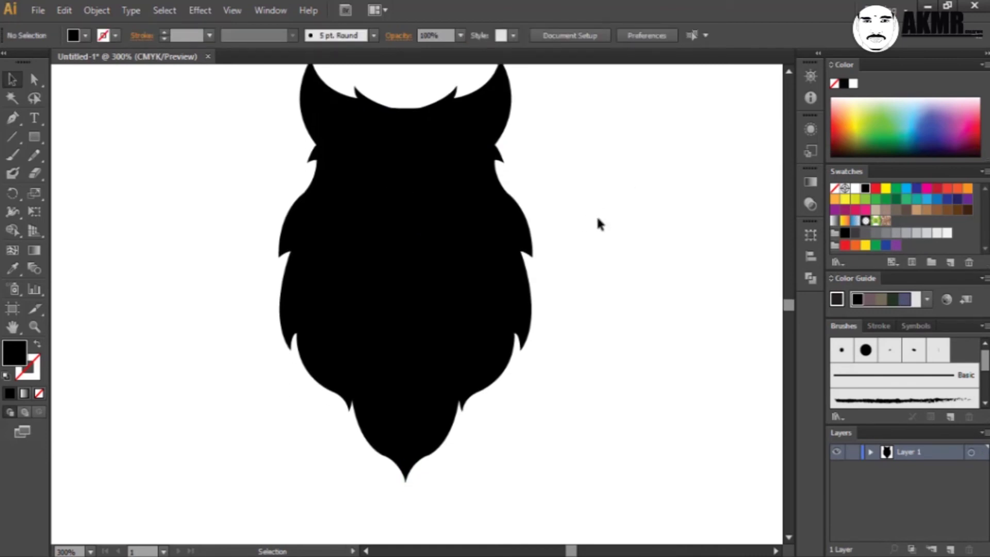
pyautogui.scroll(1, 596, 211)
pyautogui.scroll(-1, 596, 206)
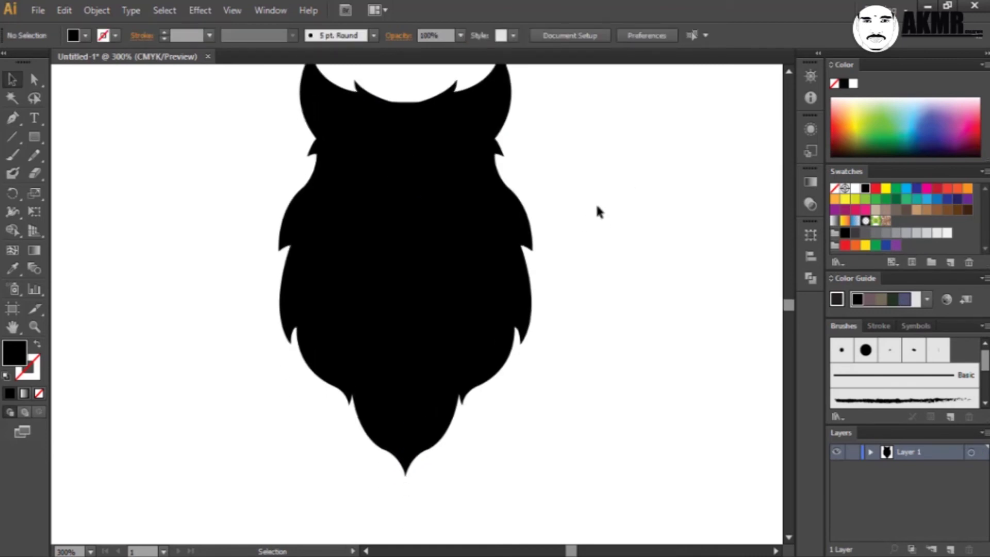
# - Edit the left side-tuft anchor and delete the old right half
pyautogui.click(321, 154)
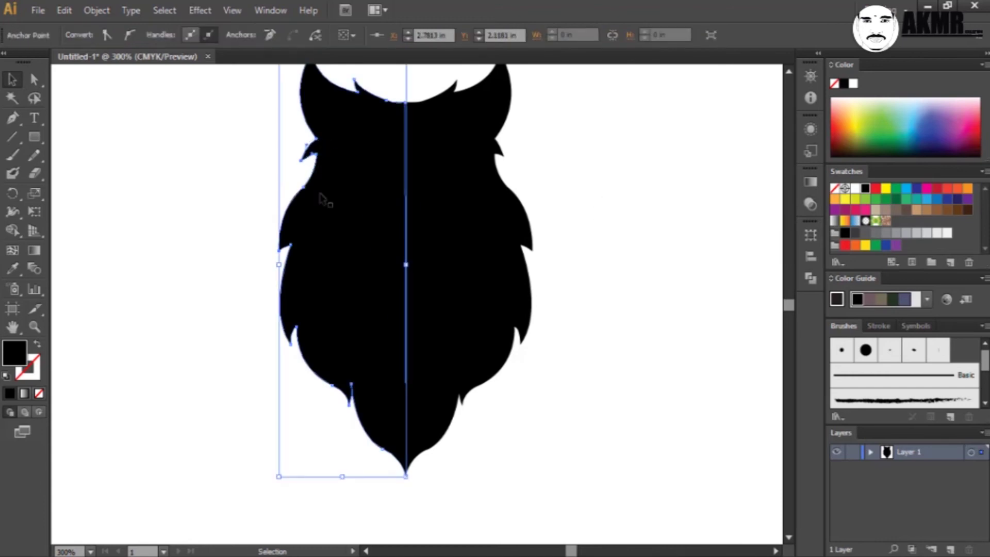
pyautogui.keyDown('ctrl'); pyautogui.click(320, 164); pyautogui.keyUp('ctrl')
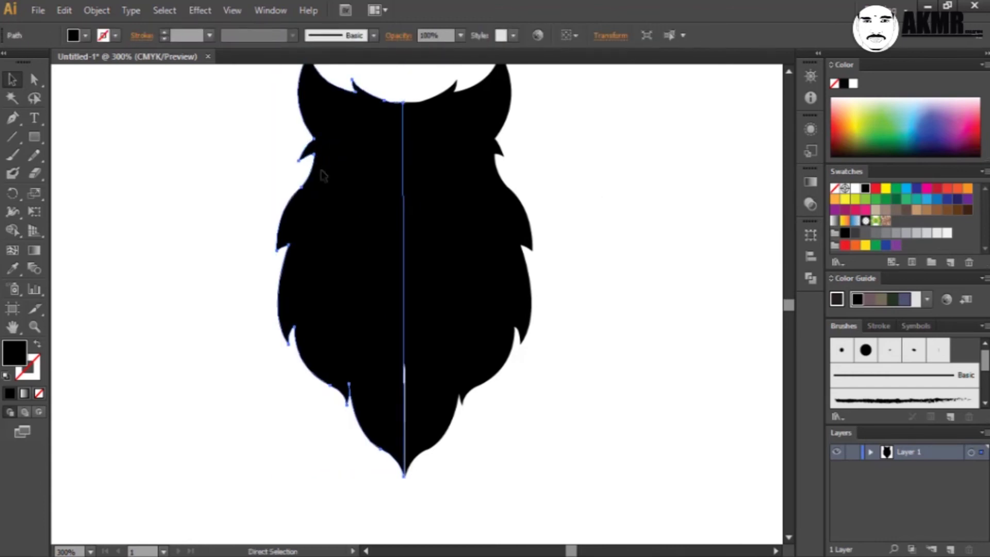
pyautogui.keyDown('ctrl'); pyautogui.click(320, 163); pyautogui.keyUp('ctrl')
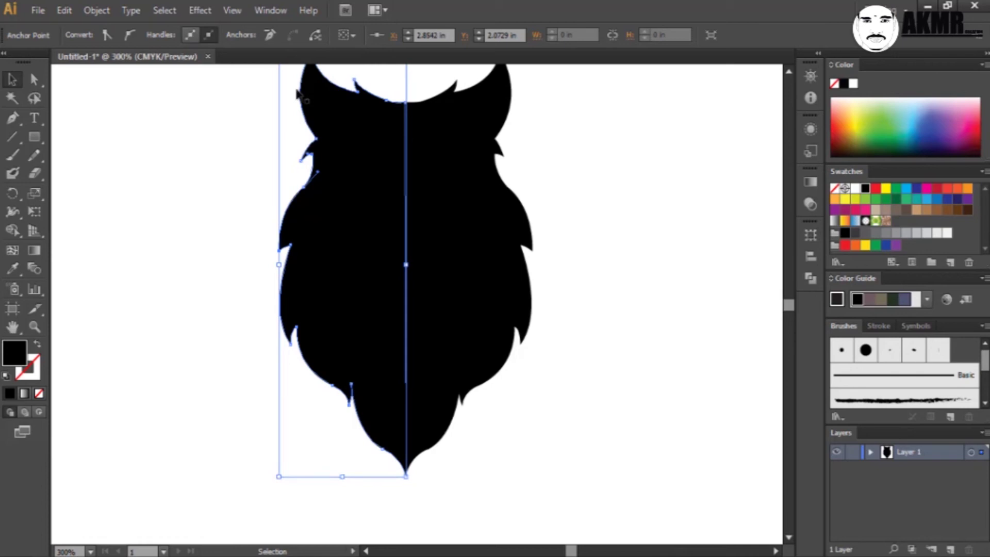
pyautogui.keyDown('ctrl'); pyautogui.click(316, 138); pyautogui.keyUp('ctrl')
pyautogui.click(503, 167)
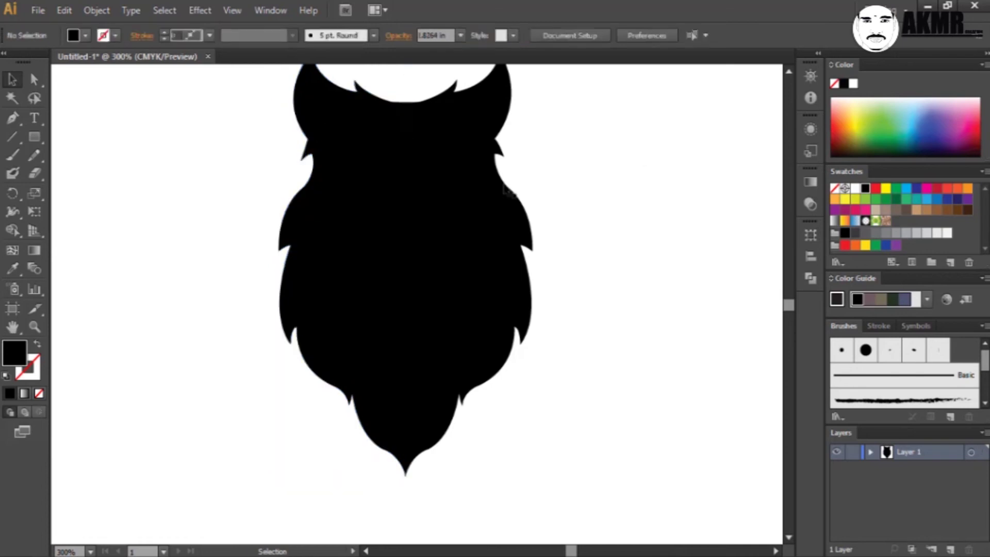
pyautogui.click(481, 227)
pyautogui.press('Delete')
# - Mirror a new copy of the left half into place, nudge it flush, and zoom in
pyautogui.click(358, 210)
pyautogui.moveTo(372, 211); pyautogui.dragTo(417, 211)
pyautogui.rightClick(418, 204)
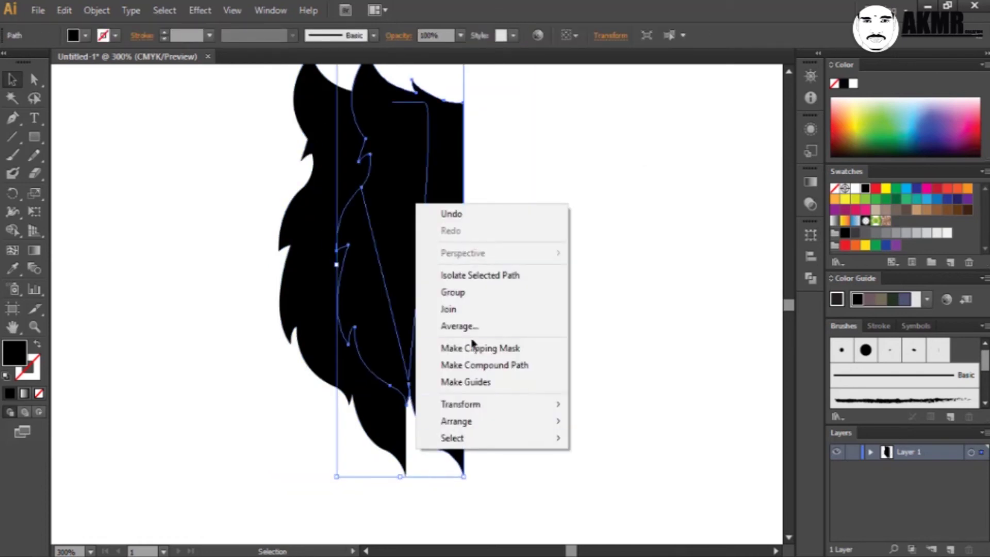
pyautogui.click(610, 380)
pyautogui.click(503, 379)
pyautogui.hotkey('shift', 'Right')
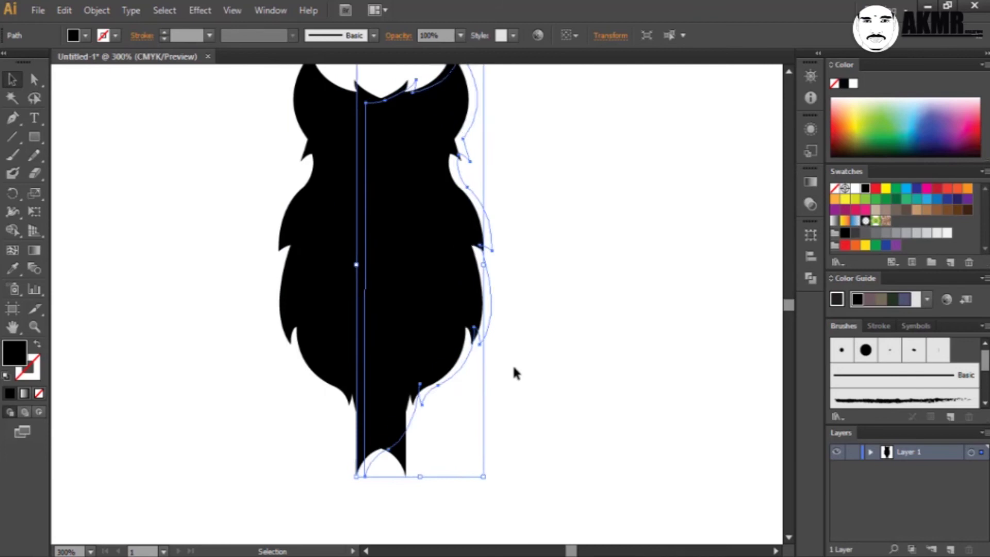
pyautogui.hotkey('shift', 'Right')
pyautogui.hotkey('shift', 'Right')
pyautogui.hotkey('shift', 'Right')
pyautogui.hotkey('shift', 'Right')
pyautogui.click(514, 371)
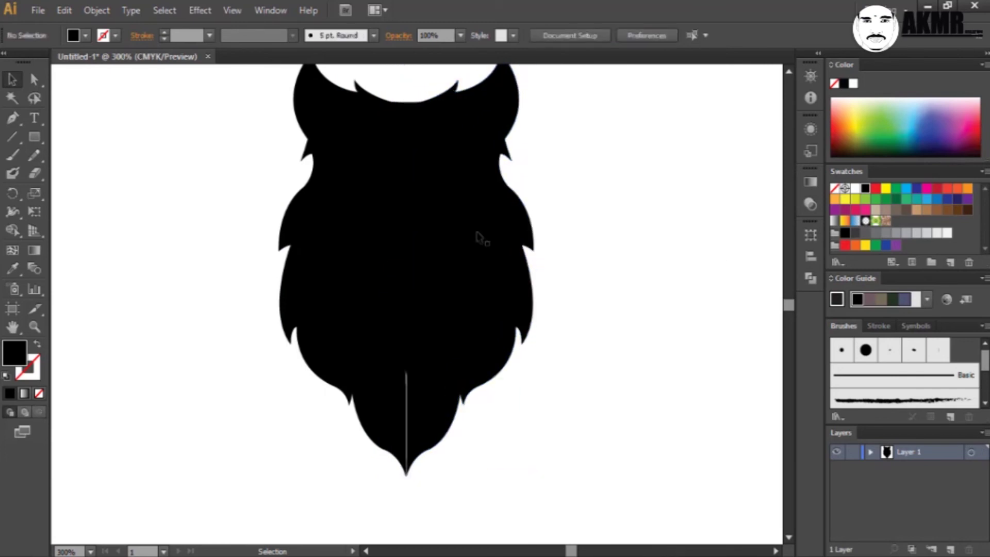
pyautogui.click(462, 232)
pyautogui.click(679, 155)
pyautogui.scroll(1, 679, 153)
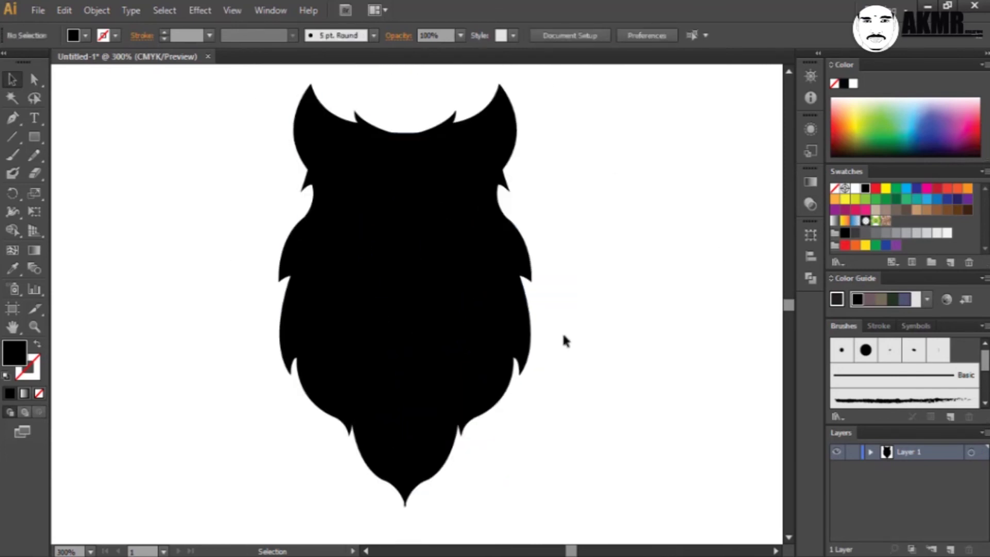
pyautogui.hotkey('ctrl', '=')
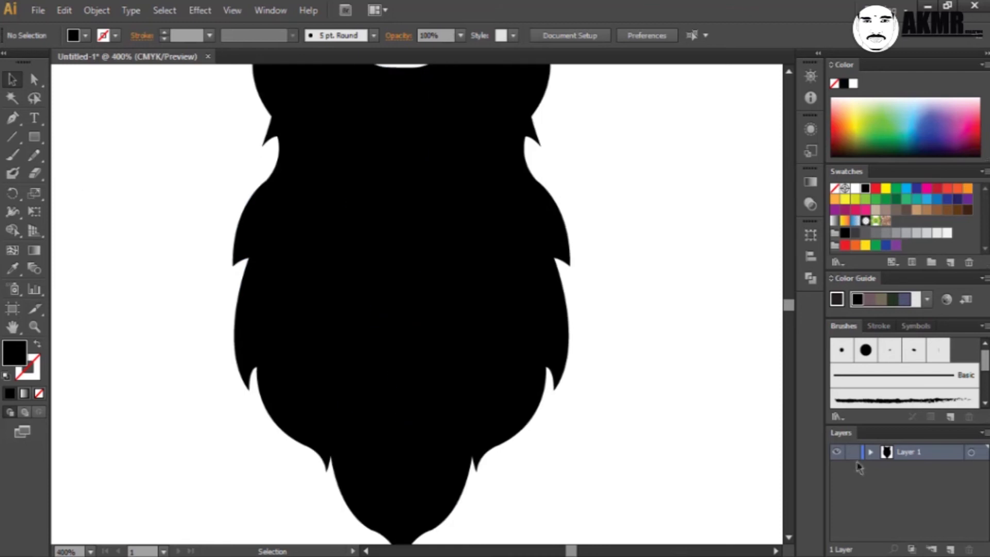
# - Add a layer, lock the head, and draw a zigzag streak path down the left face
pyautogui.click(853, 452)
pyautogui.click(950, 549)
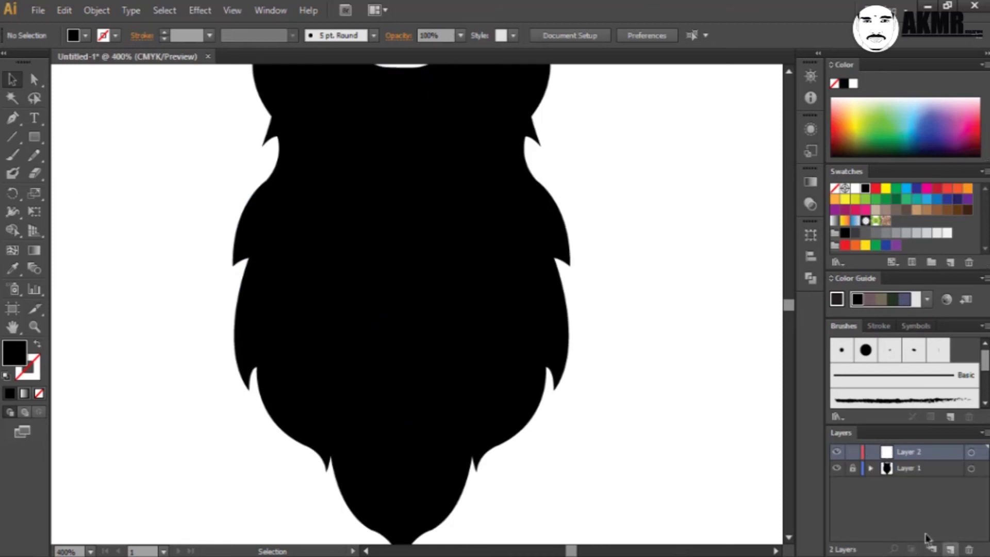
pyautogui.click(336, 100)
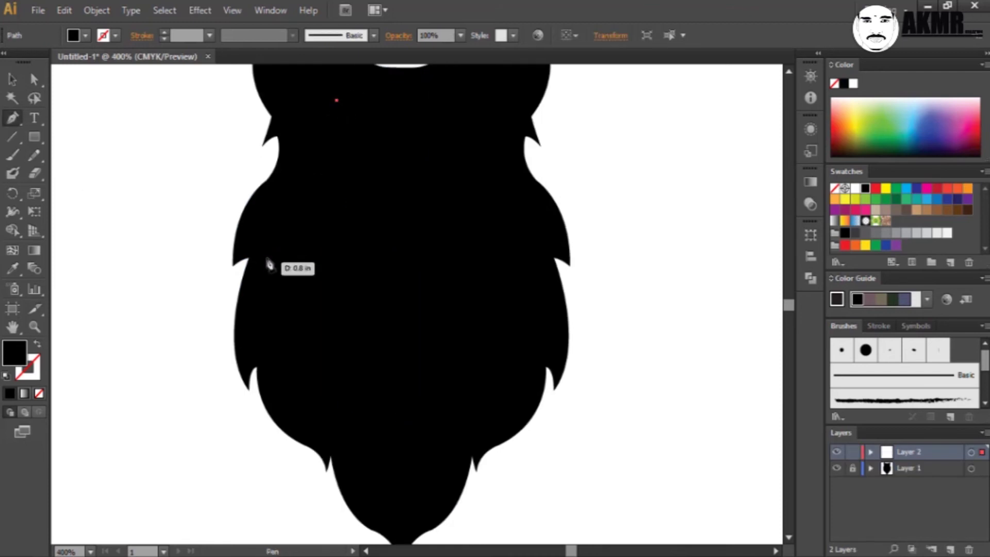
pyautogui.moveTo(264, 252); pyautogui.dragTo(262, 349)
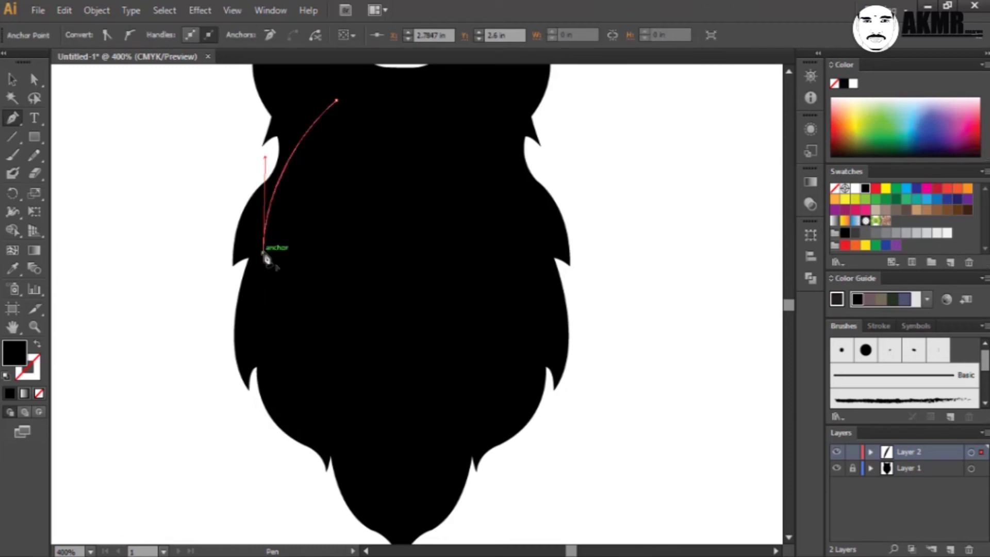
pyautogui.moveTo(264, 253); pyautogui.dragTo(279, 222)
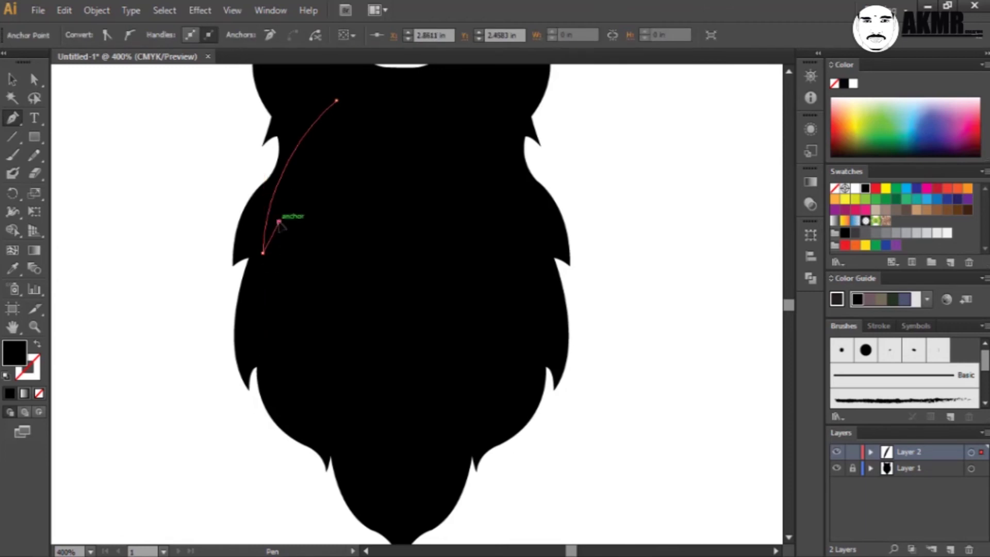
pyautogui.moveTo(274, 317); pyautogui.dragTo(286, 363)
pyautogui.click(273, 317)
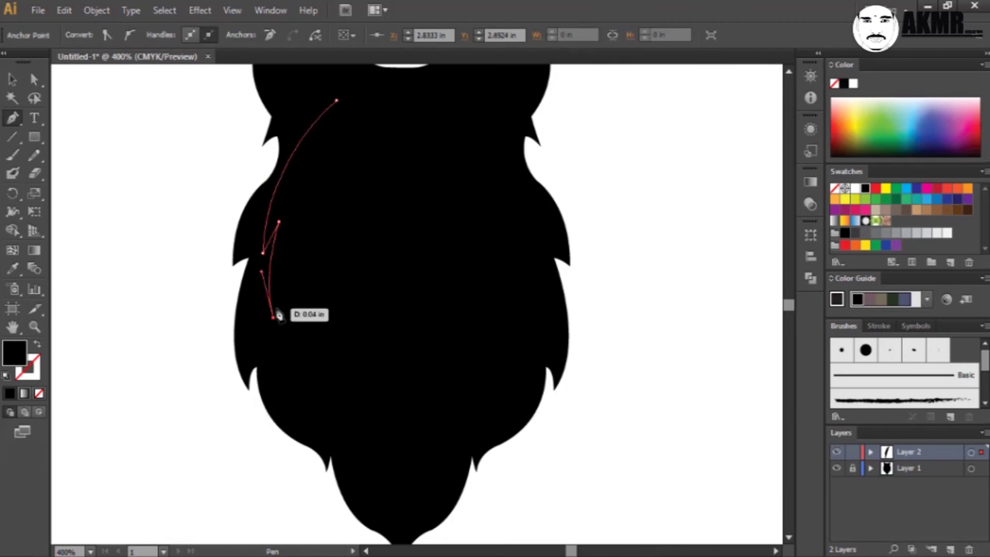
pyautogui.moveTo(305, 191); pyautogui.dragTo(332, 150)
pyautogui.click(305, 190)
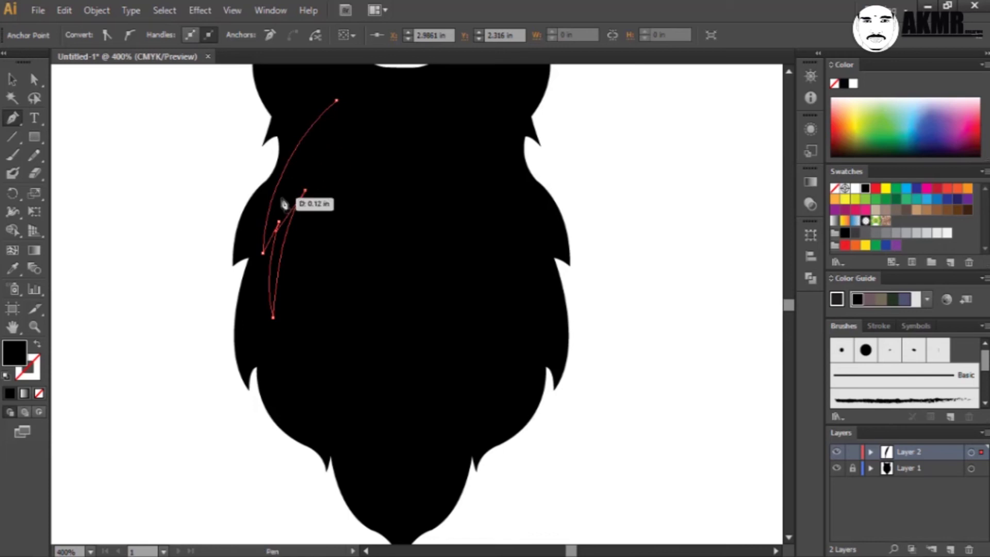
# - Close the lightning-shaped streak path and fill it white
pyautogui.click(285, 199)
pyautogui.moveTo(336, 100); pyautogui.dragTo(353, 89)
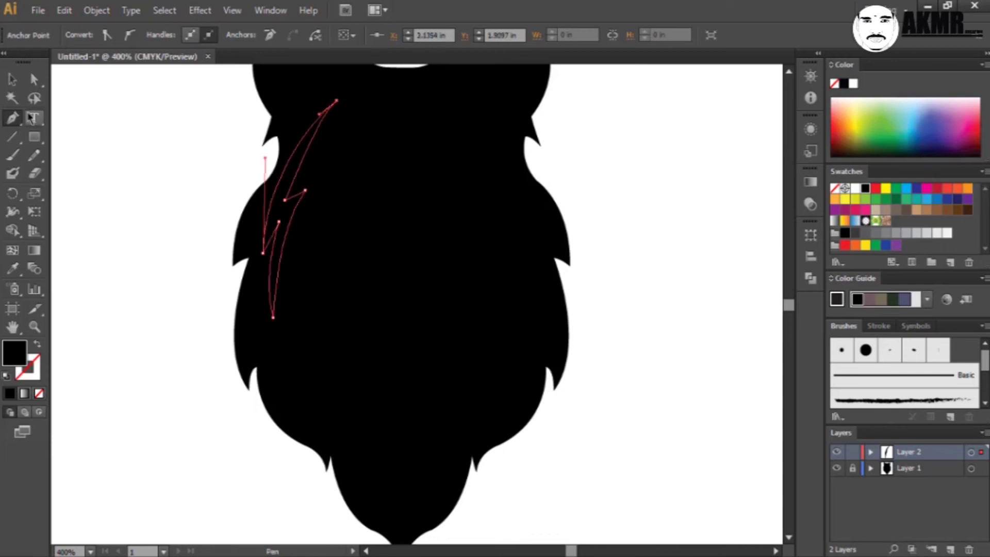
pyautogui.click(11, 79)
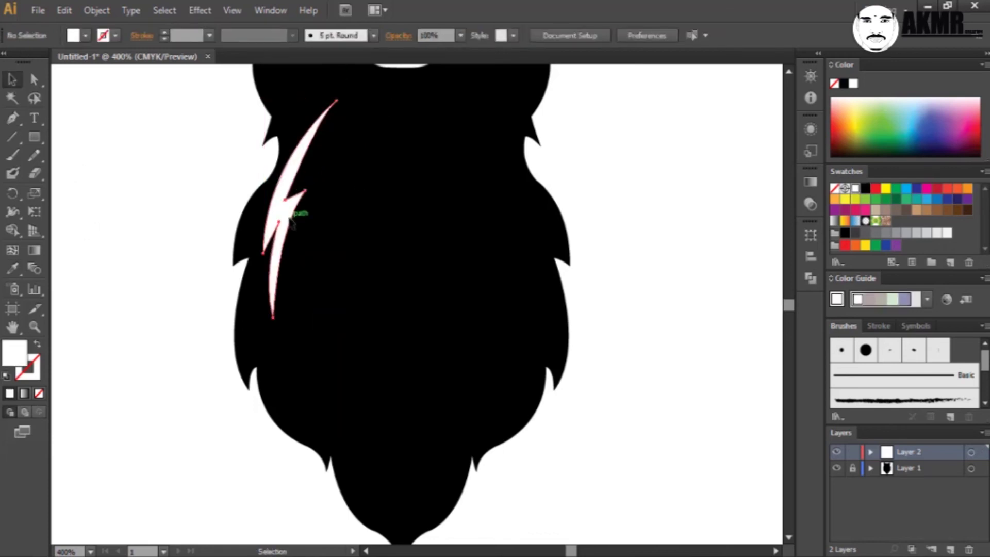
pyautogui.click(298, 210)
# - Nudge the streak's inner notch and top tip anchors slightly, then deselect
pyautogui.press('a')
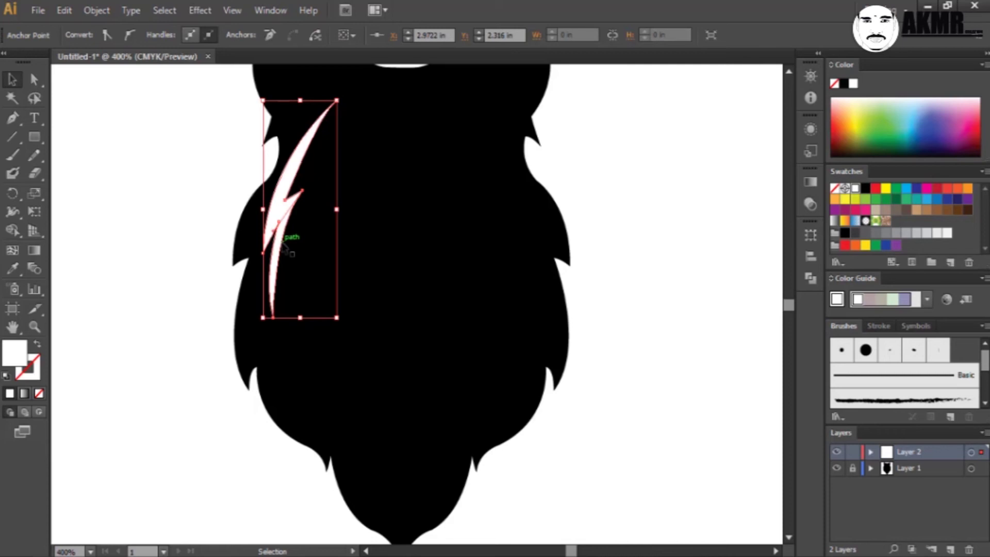
pyautogui.moveTo(286, 196); pyautogui.dragTo(289, 202)
pyautogui.click(288, 166)
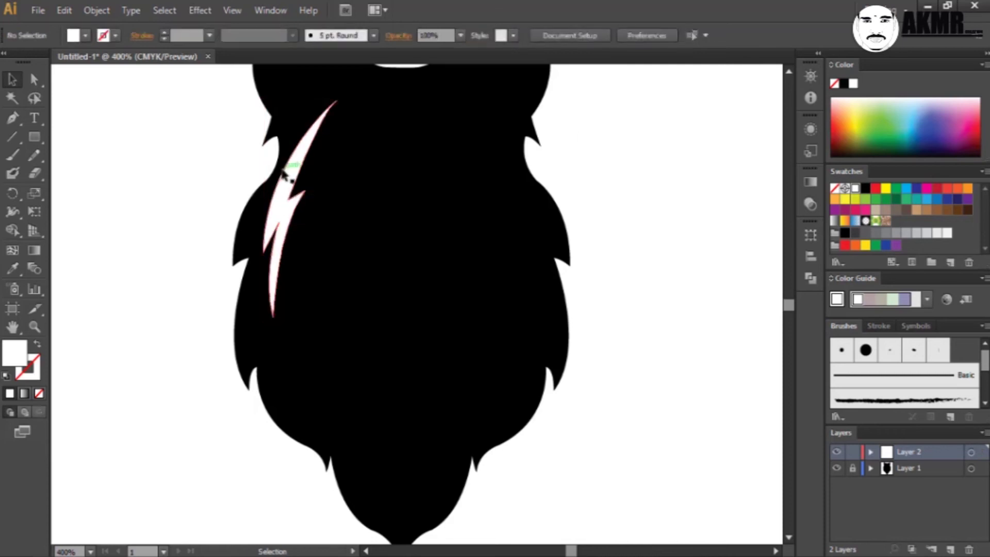
pyautogui.moveTo(336, 100); pyautogui.dragTo(339, 103)
pyautogui.click(343, 135)
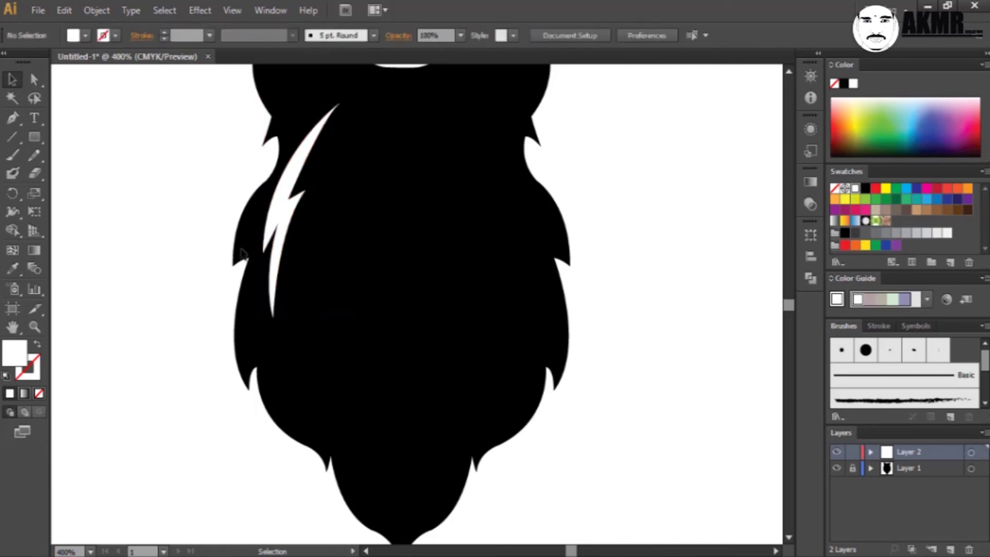
# - Start the half-mask outline on the centre line, tracing the upper-left hook and spike
pyautogui.keyDown('alt'); pyautogui.scroll(1, 420, 264); pyautogui.keyUp('alt')
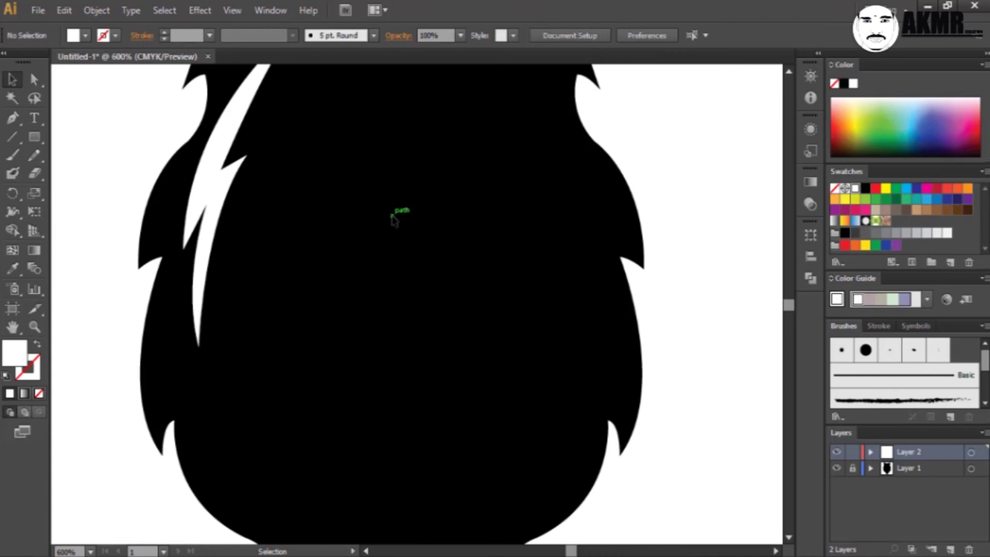
pyautogui.click(13, 119)
pyautogui.scroll(-1, 340, 223)
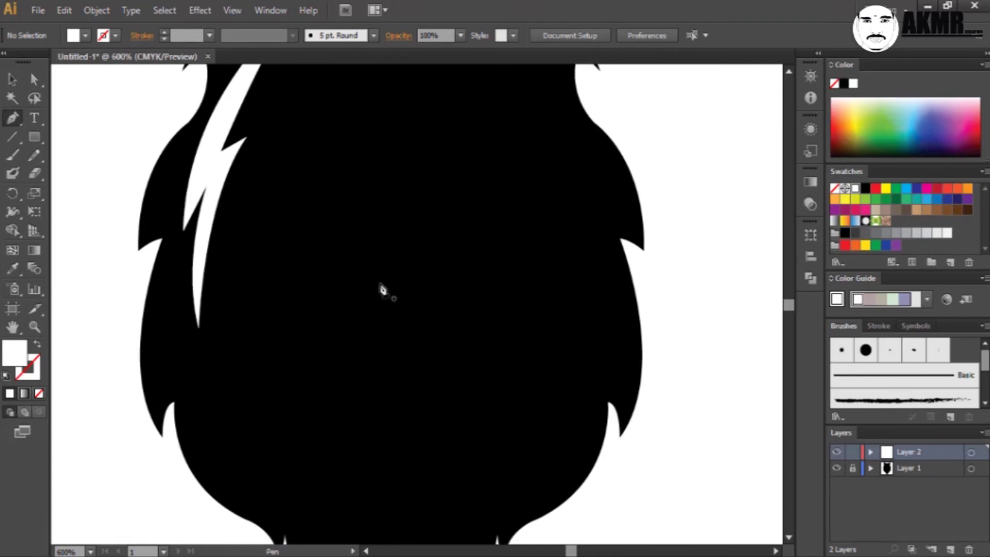
pyautogui.scroll(1, 382, 287)
pyautogui.keyDown('alt'); pyautogui.scroll(-1, 330, 297); pyautogui.keyUp('alt')
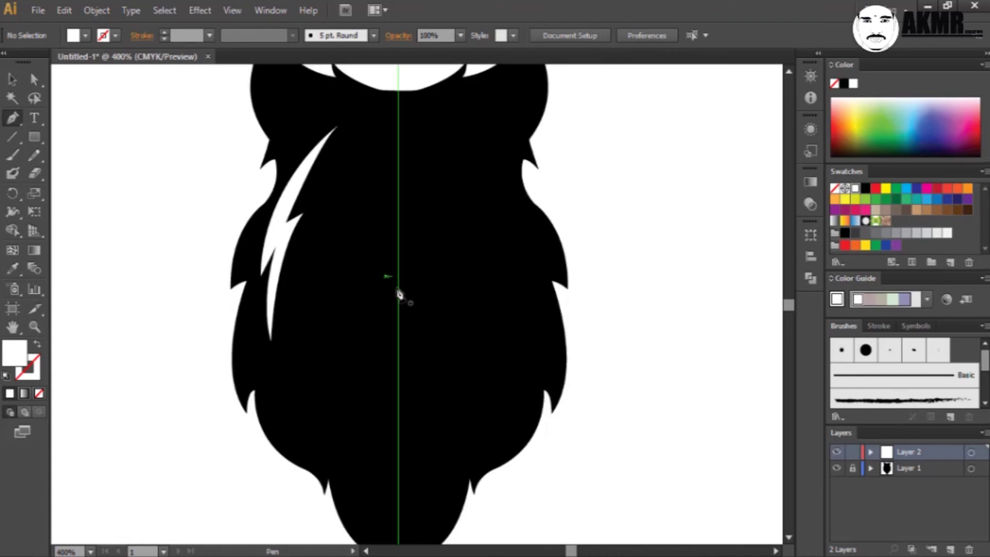
pyautogui.click(396, 289)
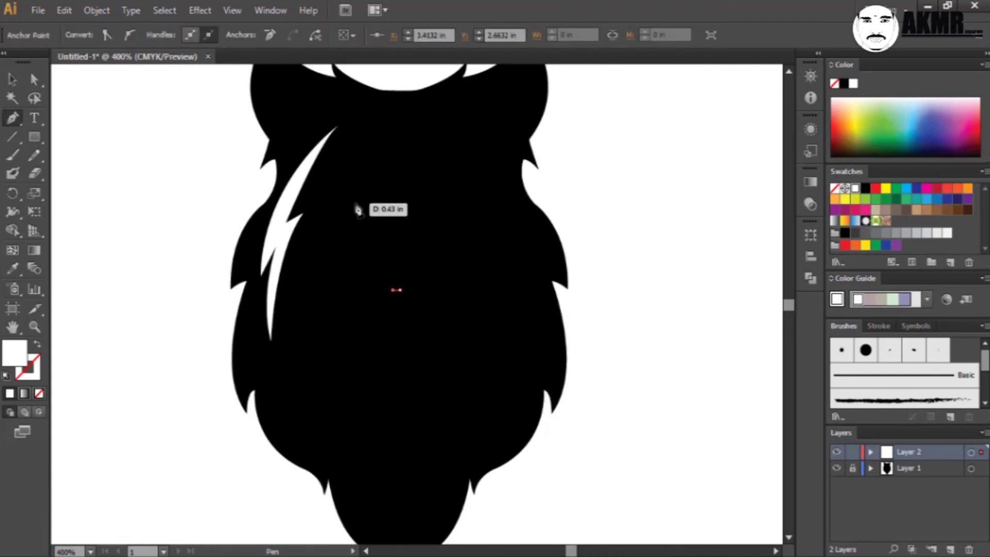
pyautogui.moveTo(350, 201); pyautogui.dragTo(292, 207)
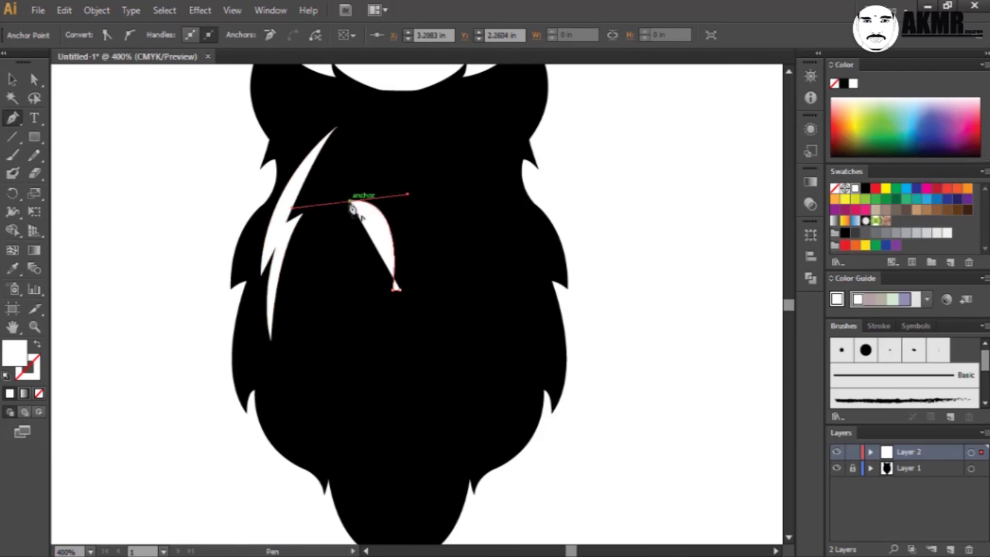
pyautogui.hotkey('shift', 'x')
pyautogui.moveTo(350, 201)
pyautogui.mouseDown()
pyautogui.moveTo(369, 221)
pyautogui.moveTo(322, 235)
pyautogui.mouseUp()
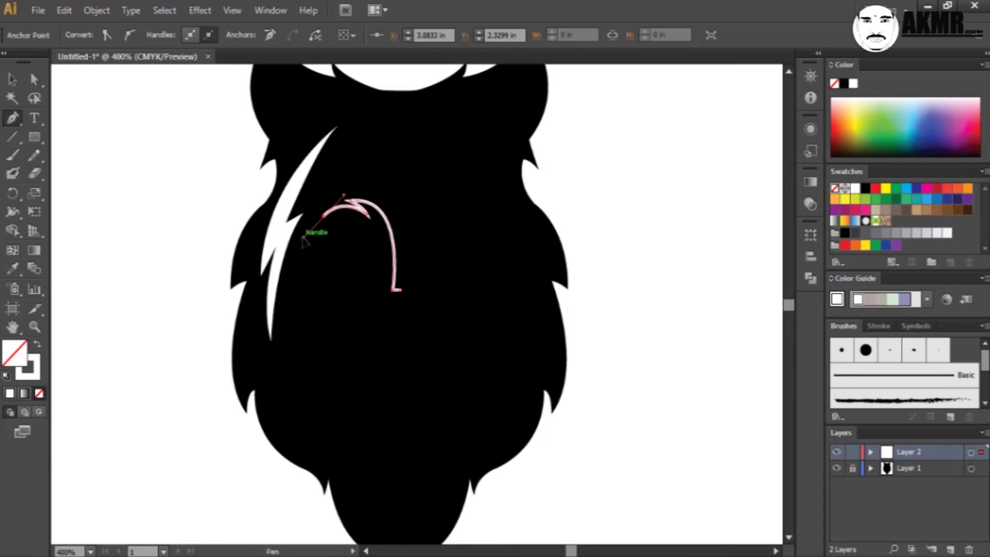
pyautogui.moveTo(304, 223); pyautogui.dragTo(300, 236)
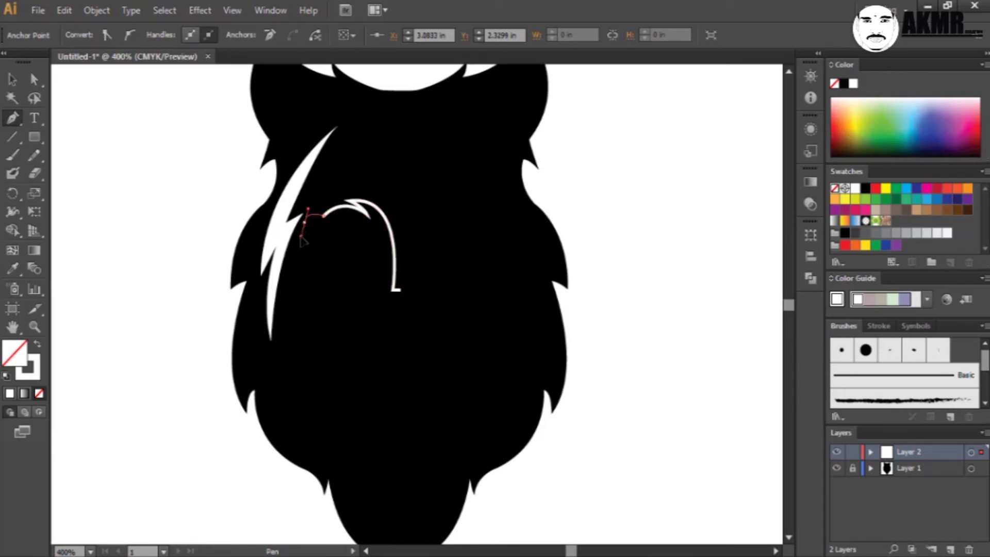
pyautogui.click(307, 222)
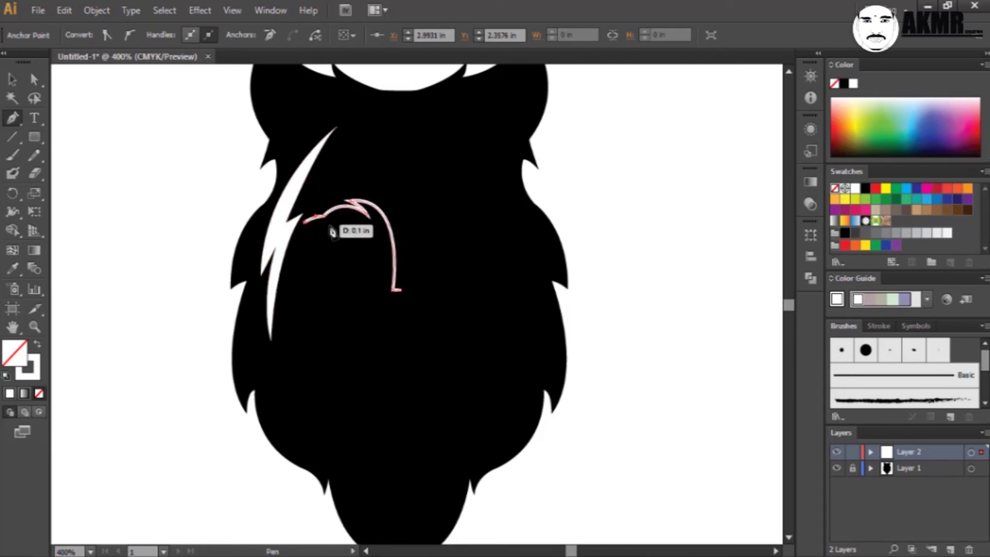
pyautogui.moveTo(331, 232)
pyautogui.mouseDown()
pyautogui.moveTo(323, 234)
pyautogui.moveTo(364, 255)
pyautogui.moveTo(395, 233)
pyautogui.moveTo(327, 276)
pyautogui.moveTo(369, 292)
pyautogui.mouseUp()
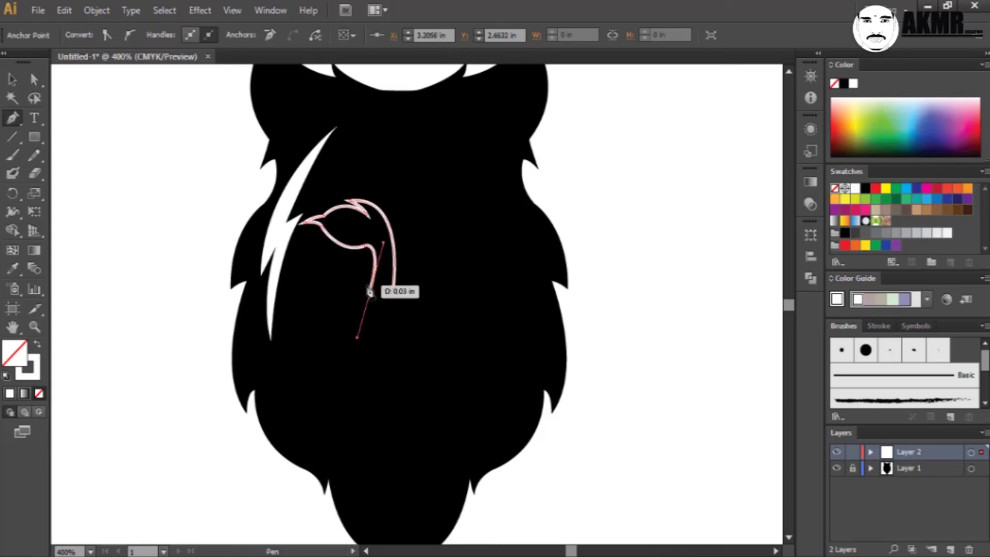
# - Trace the left side down through the fur spikes to the chin and close the shape
pyautogui.moveTo(295, 296); pyautogui.dragTo(269, 381)
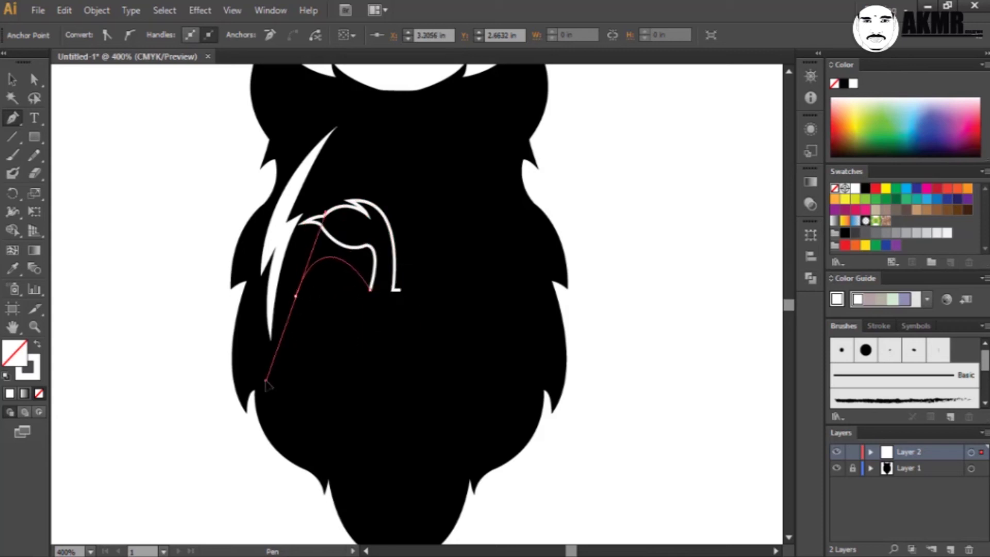
pyautogui.moveTo(295, 297); pyautogui.dragTo(287, 313)
pyautogui.moveTo(295, 365); pyautogui.dragTo(307, 422)
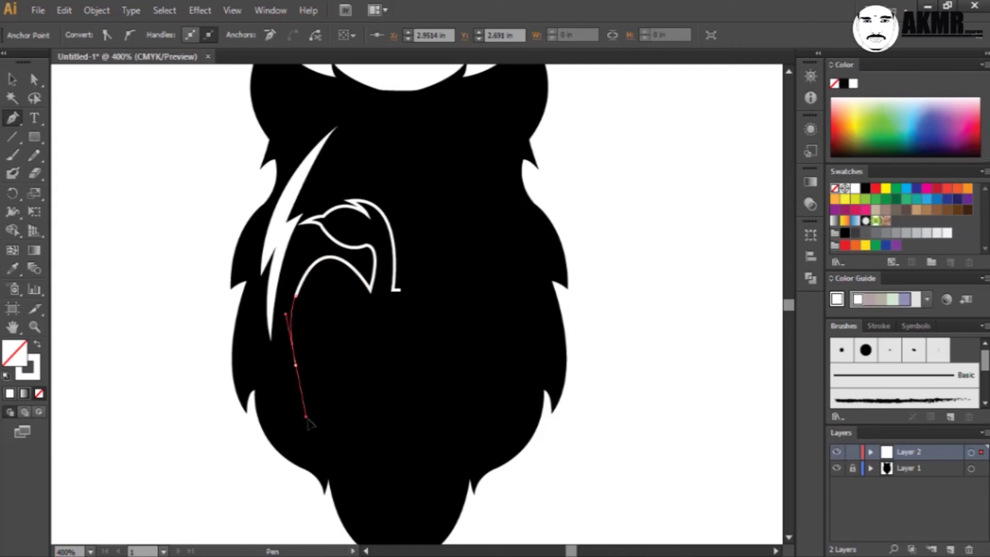
pyautogui.click(296, 365)
pyautogui.click(312, 348)
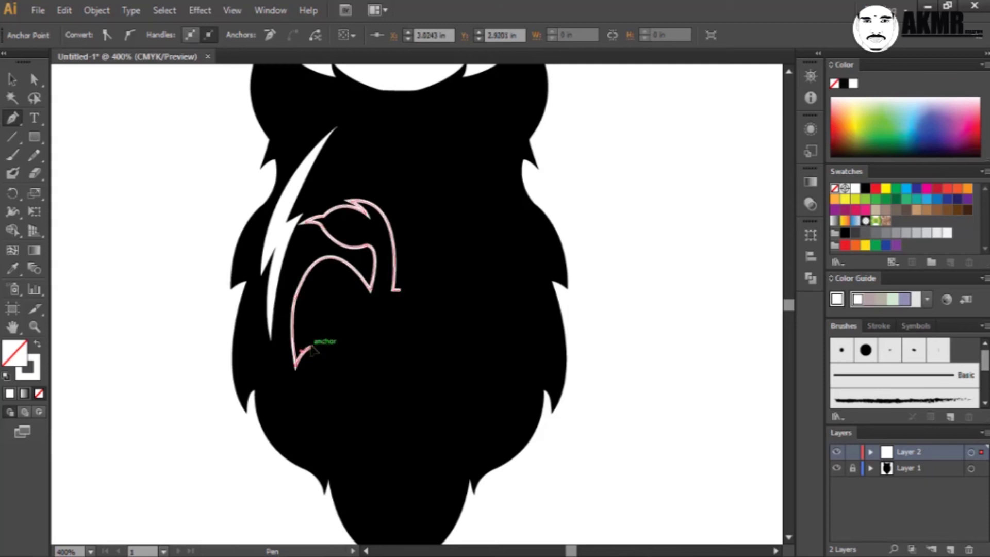
pyautogui.click(332, 414)
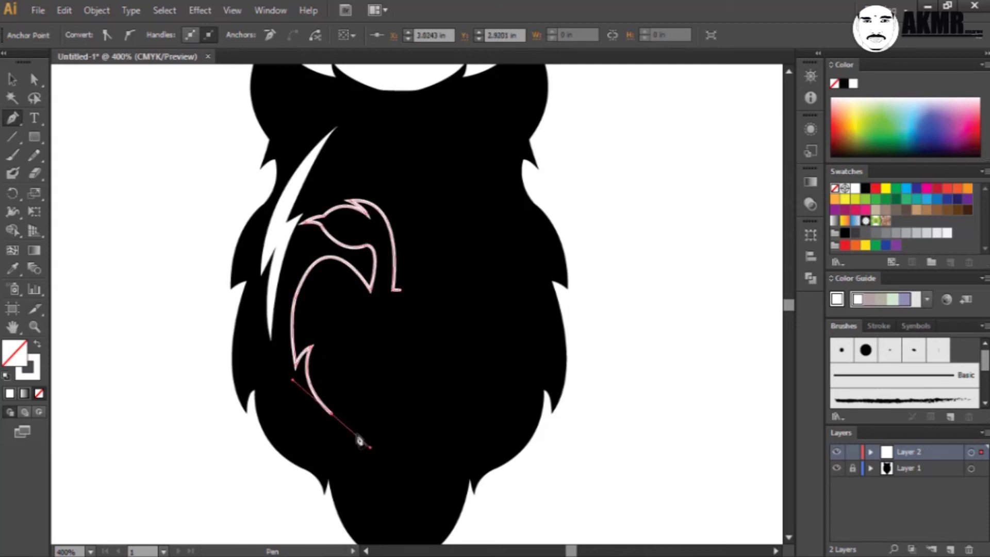
pyautogui.moveTo(372, 454)
pyautogui.mouseDown()
pyautogui.moveTo(343, 432)
pyautogui.moveTo(360, 417)
pyautogui.moveTo(351, 423)
pyautogui.mouseUp()
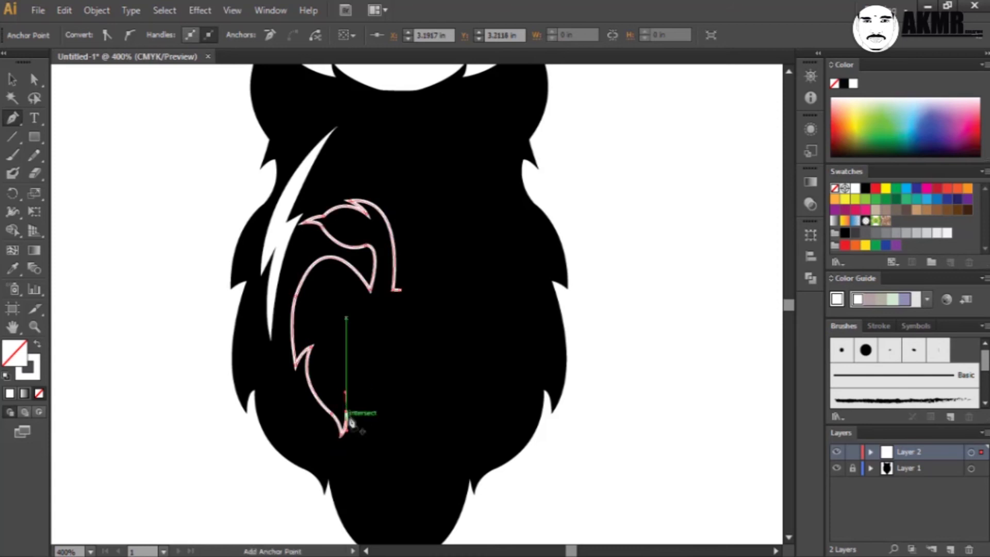
pyautogui.moveTo(349, 421); pyautogui.dragTo(368, 428)
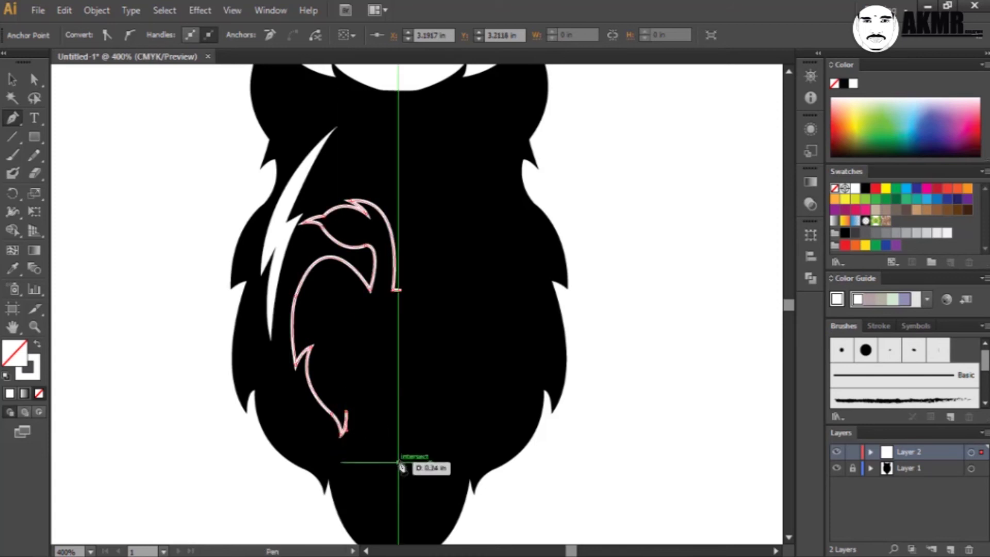
pyautogui.click(368, 426)
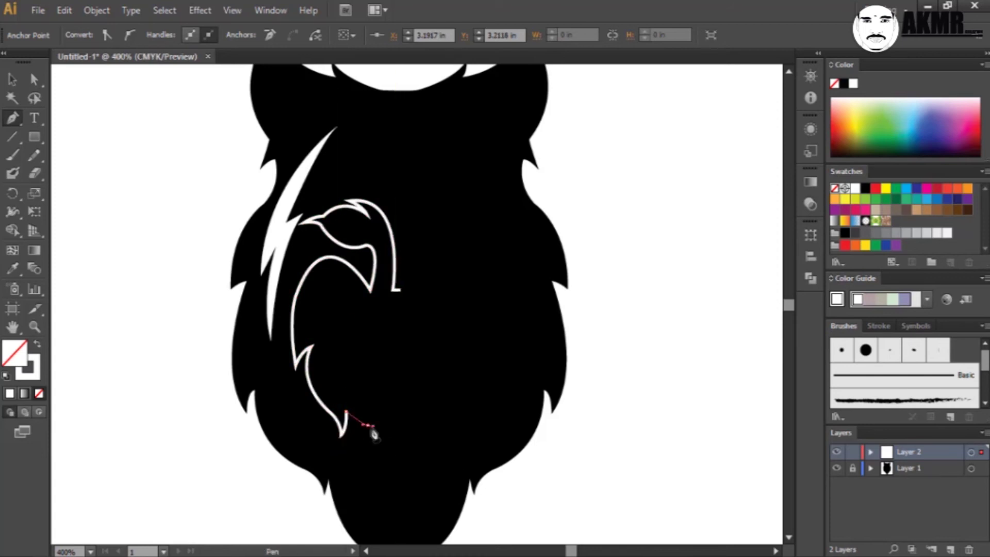
pyautogui.moveTo(399, 484); pyautogui.dragTo(418, 489)
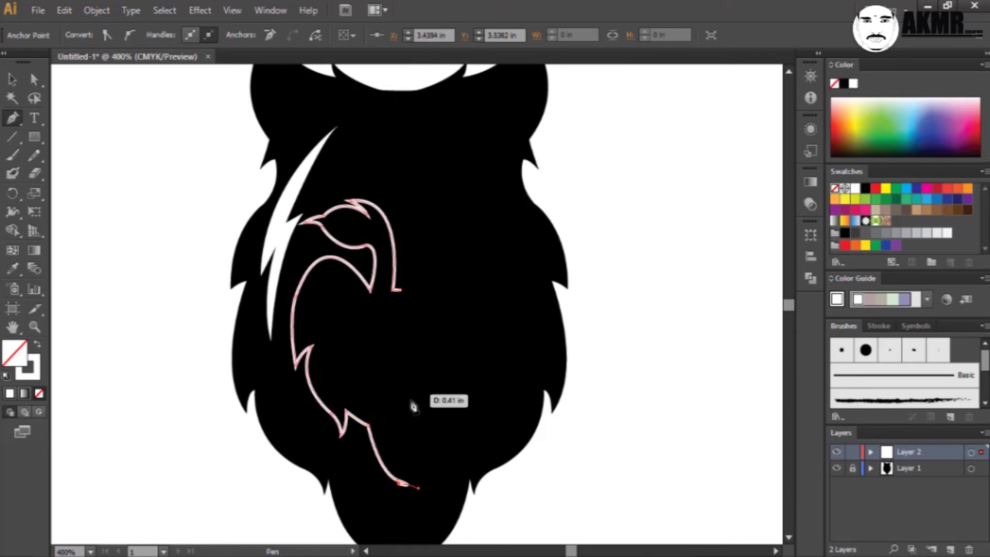
pyautogui.click(397, 481)
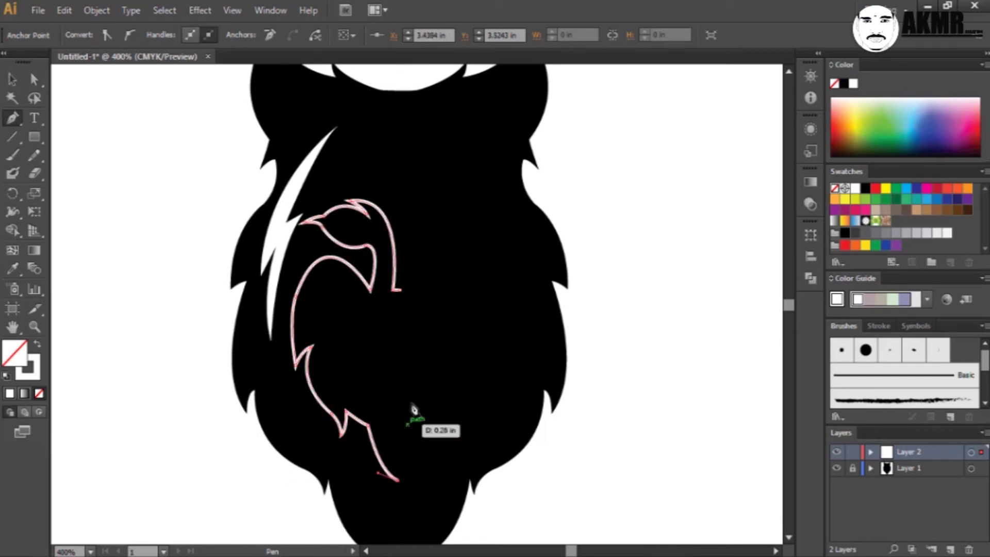
pyautogui.moveTo(400, 397); pyautogui.dragTo(375, 386)
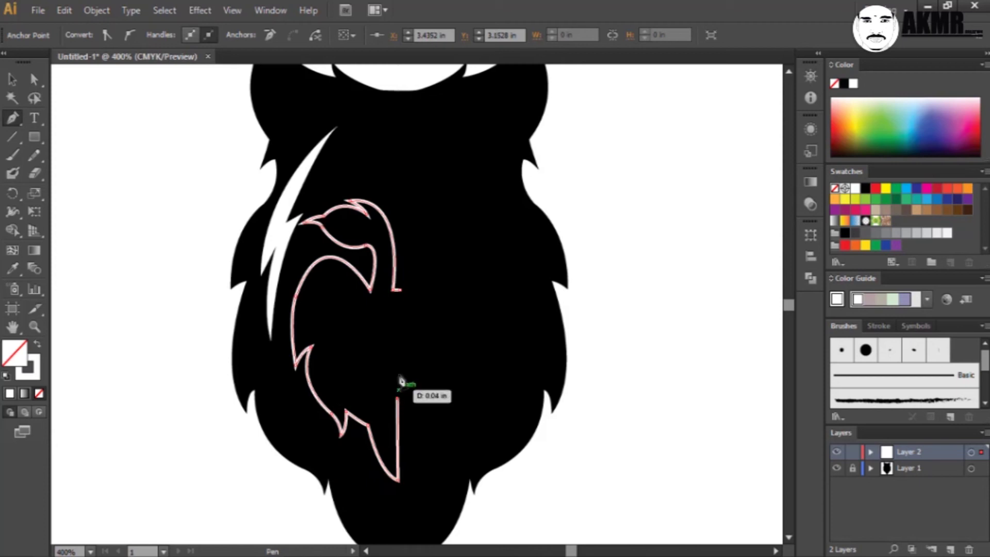
pyautogui.hotkey('ctrl', 'j')
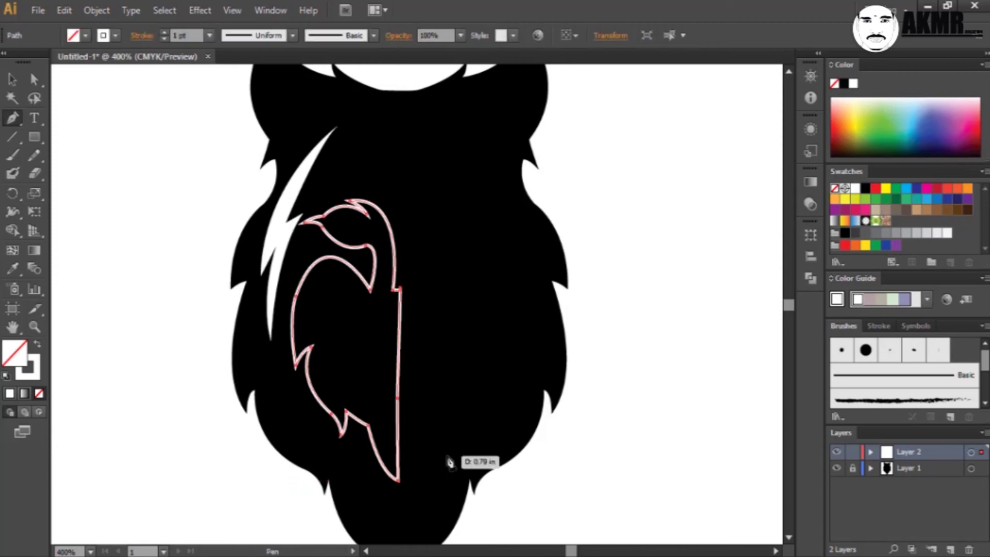
# - Align the mask's bottom point and upper notch corner onto the centre line
pyautogui.press('v')
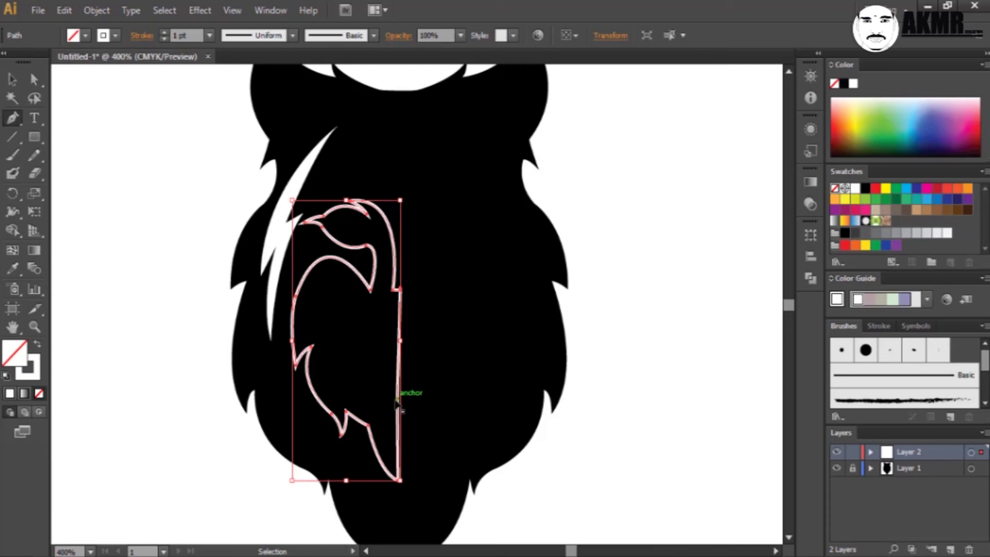
pyautogui.press('v')
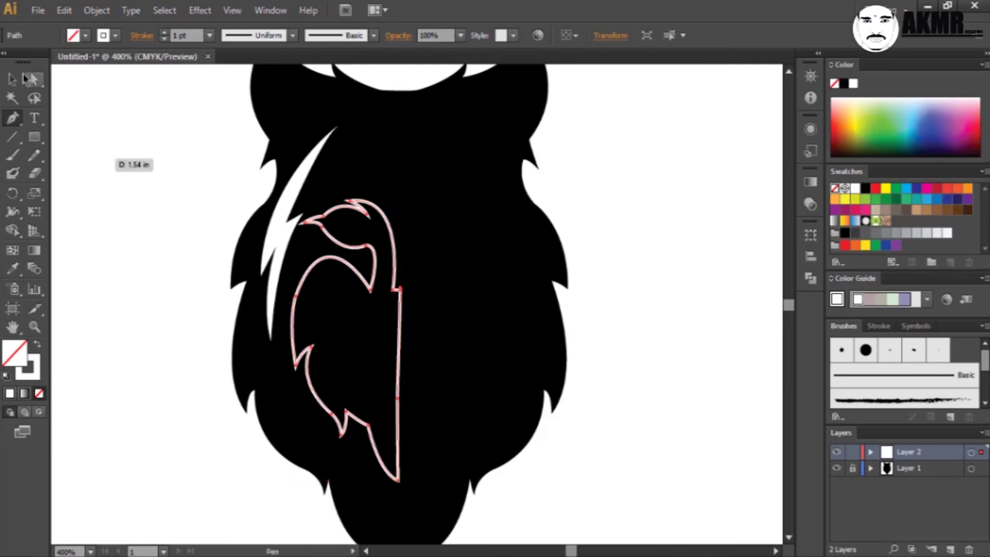
pyautogui.click(401, 482)
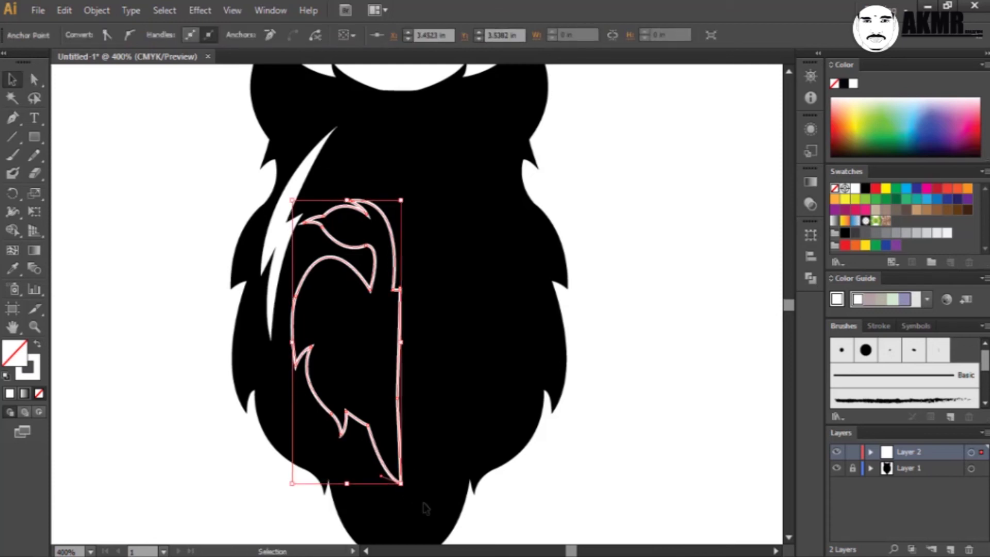
pyautogui.moveTo(398, 398); pyautogui.dragTo(400, 405)
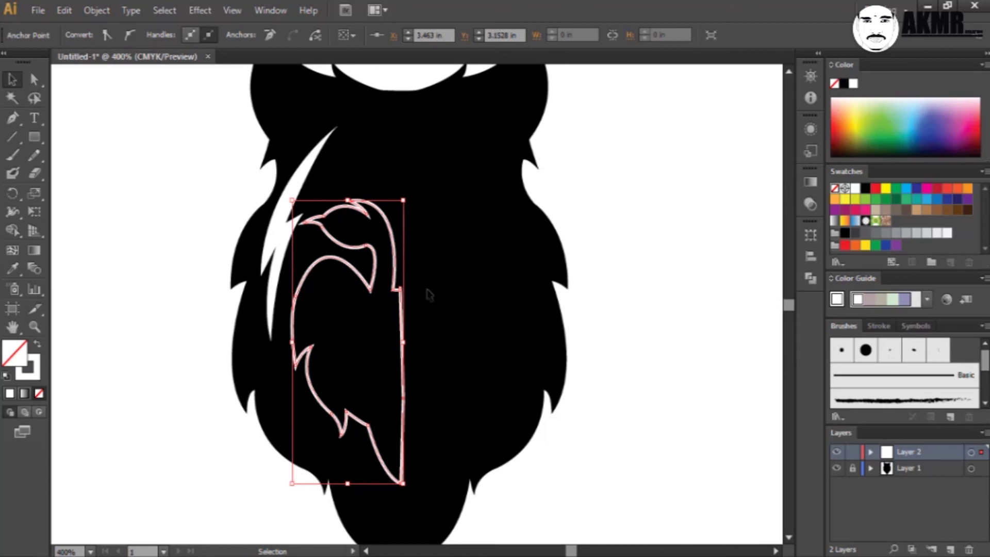
pyautogui.keyDown('ctrl'); pyautogui.click(401, 290); pyautogui.keyUp('ctrl')
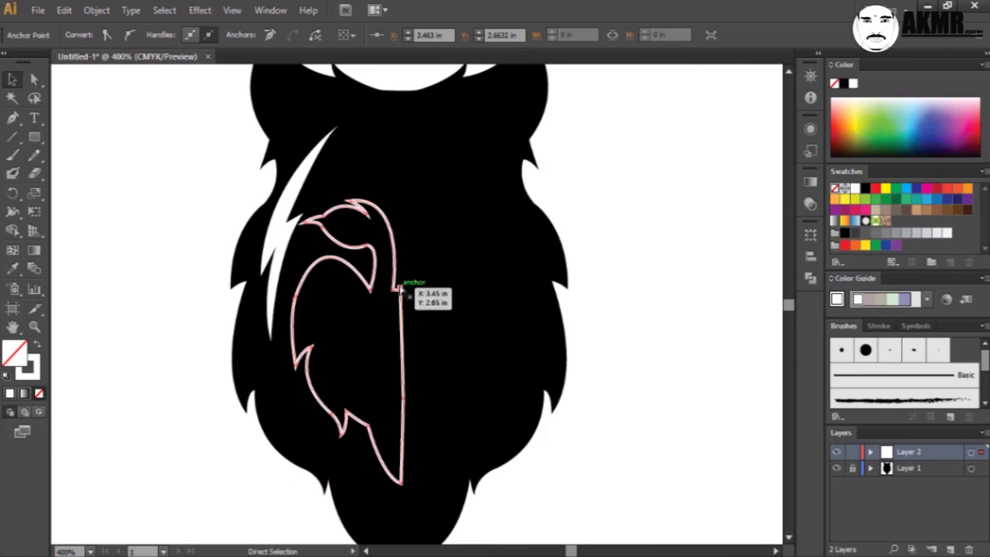
pyautogui.moveTo(401, 290); pyautogui.dragTo(403, 287)
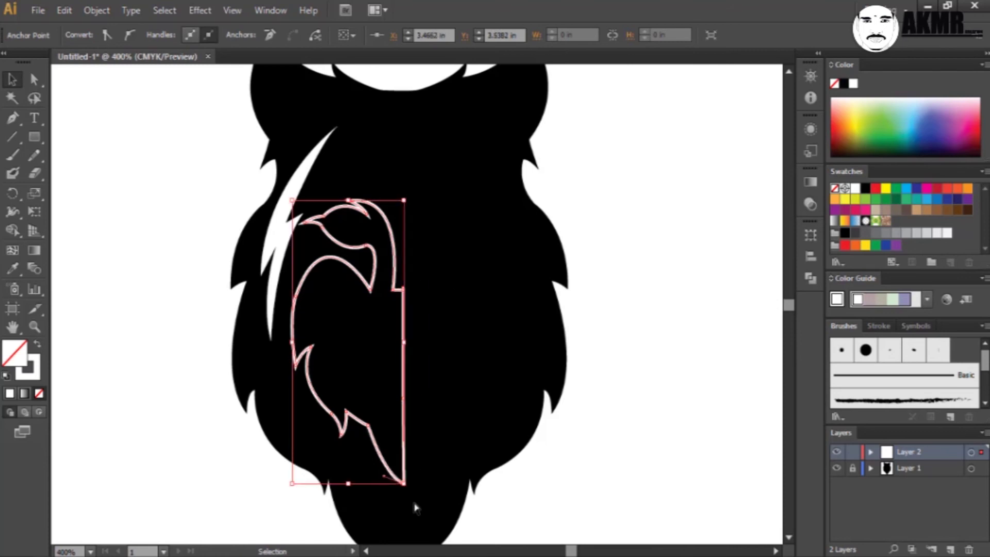
pyautogui.click(726, 455)
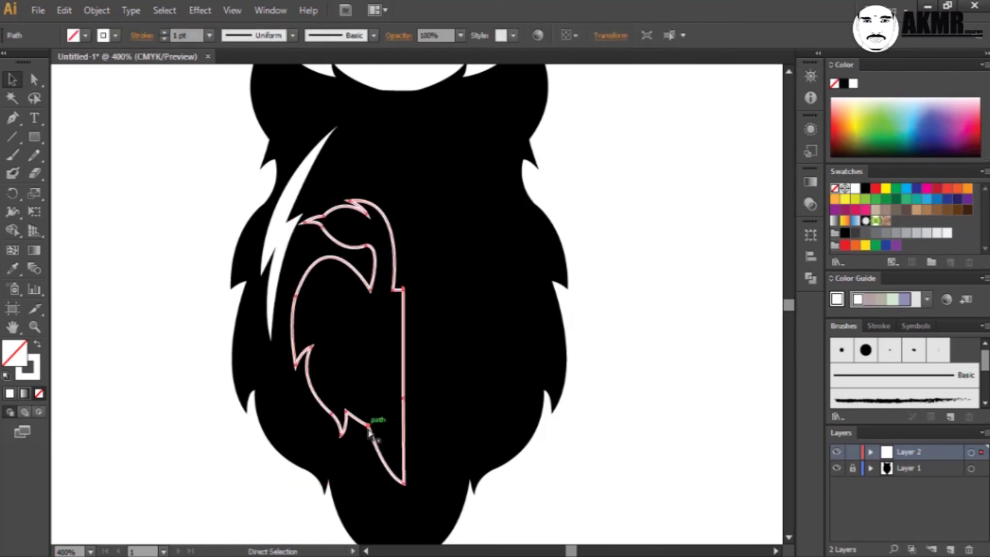
pyautogui.keyDown('ctrl'); pyautogui.click(404, 483); pyautogui.keyUp('ctrl')
pyautogui.click(341, 329)
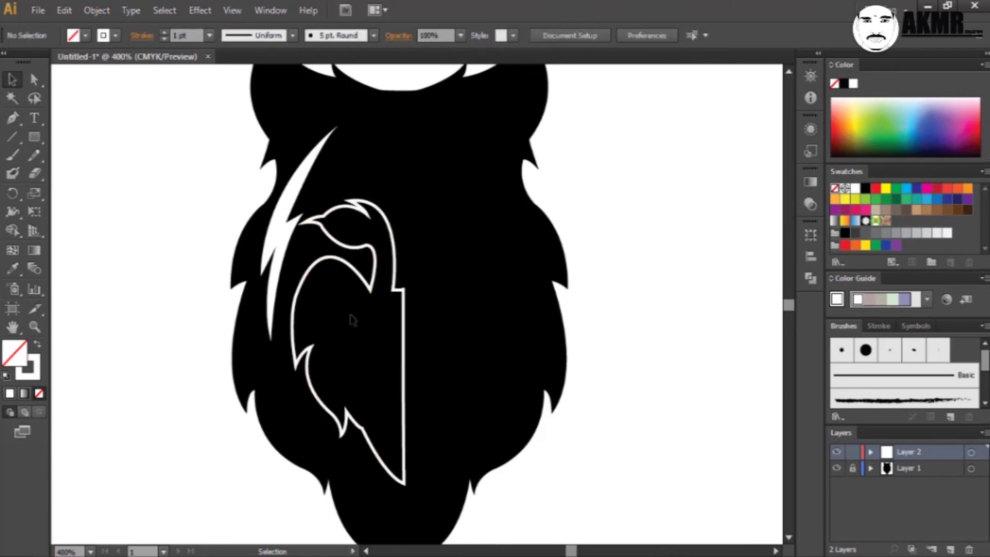
pyautogui.hotkey('ctrl', 'a')
# - Give the mask half a white fill with no stroke
pyautogui.click(12, 268)
pyautogui.hotkey('shift', 'x')
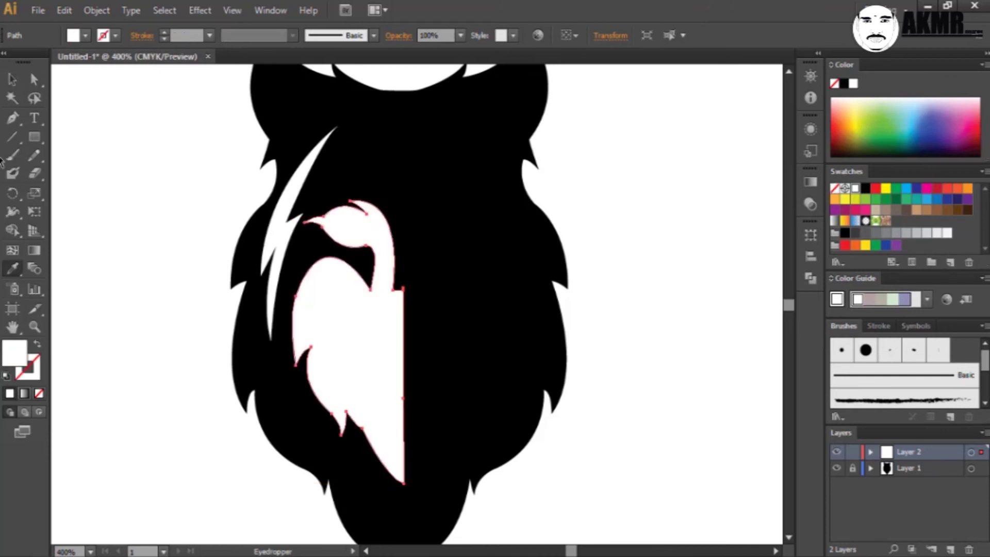
pyautogui.press('v')
# - Paste a copy of the mask half, reflect it vertically, and place it beside the centre line
pyautogui.rightClick(361, 325)
pyautogui.press('Escape')
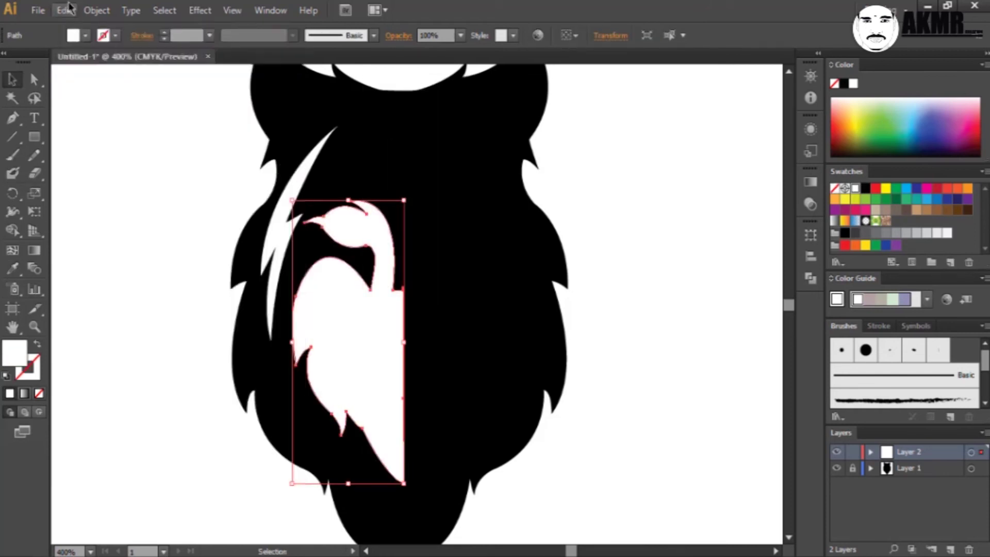
pyautogui.click(69, 7)
pyautogui.click(77, 60)
pyautogui.click(68, 8)
pyautogui.click(77, 72)
pyautogui.rightClick(405, 300)
pyautogui.click(583, 400)
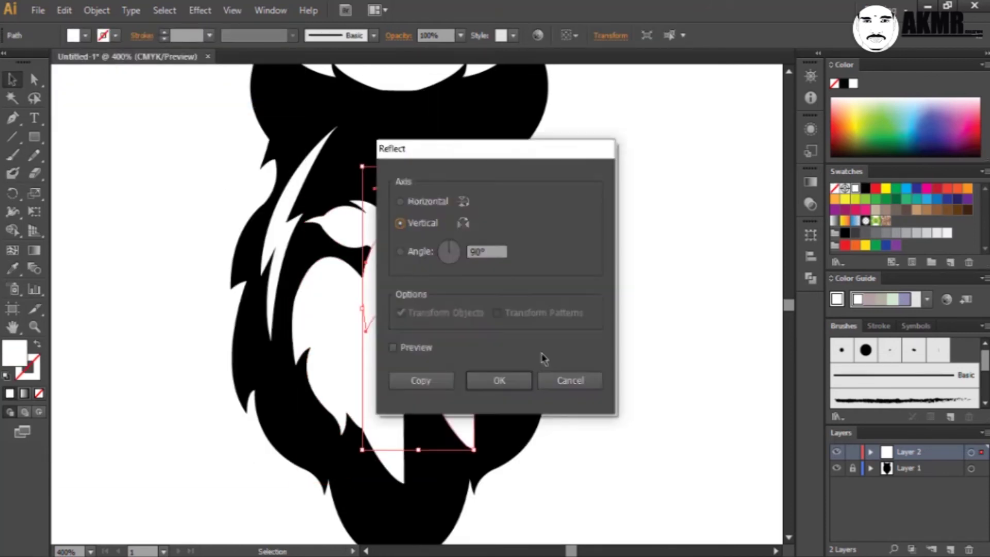
pyautogui.click(499, 380)
pyautogui.moveTo(364, 313); pyautogui.dragTo(408, 355)
pyautogui.click(720, 272)
# - Copy the left forehead streak to the right side and reflect it vertically
pyautogui.click(291, 201)
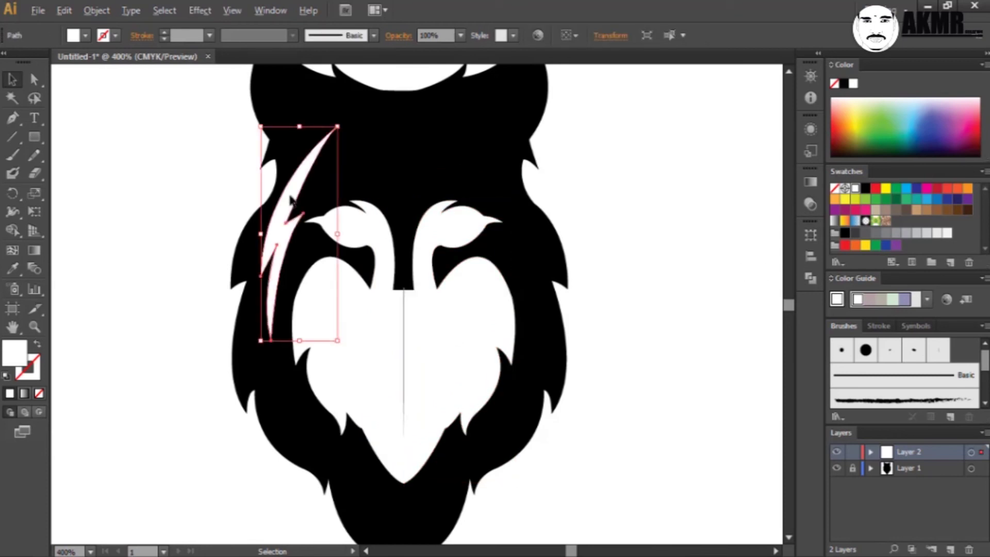
pyautogui.moveTo(291, 201); pyautogui.dragTo(504, 210)
pyautogui.rightClick(504, 197)
pyautogui.click(696, 427)
pyautogui.click(498, 384)
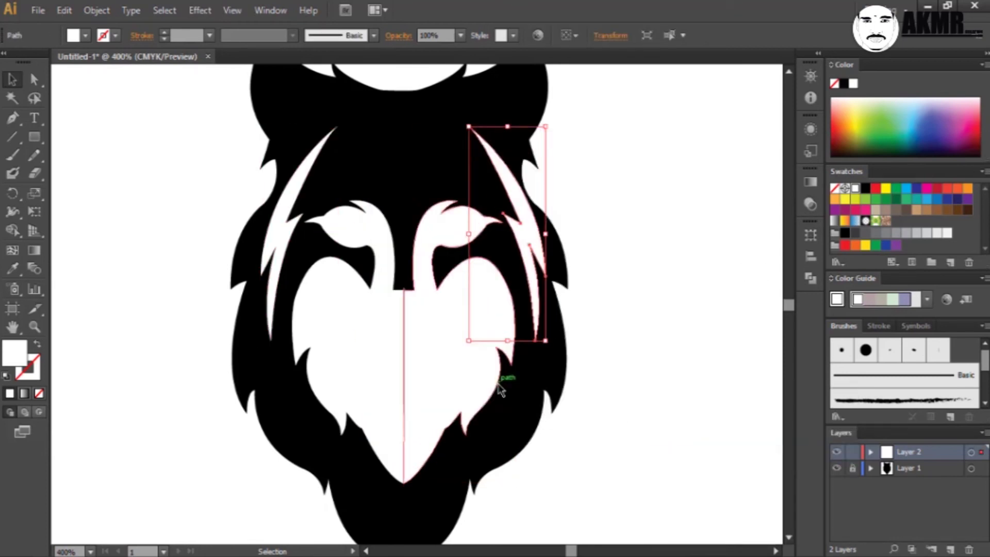
pyautogui.click(714, 291)
pyautogui.scroll(-1, 608, 372)
# - Zoom in on the seam and inspect the right white mask half
pyautogui.hotkey('ctrl', '=')
pyautogui.hotkey('ctrl', '=')
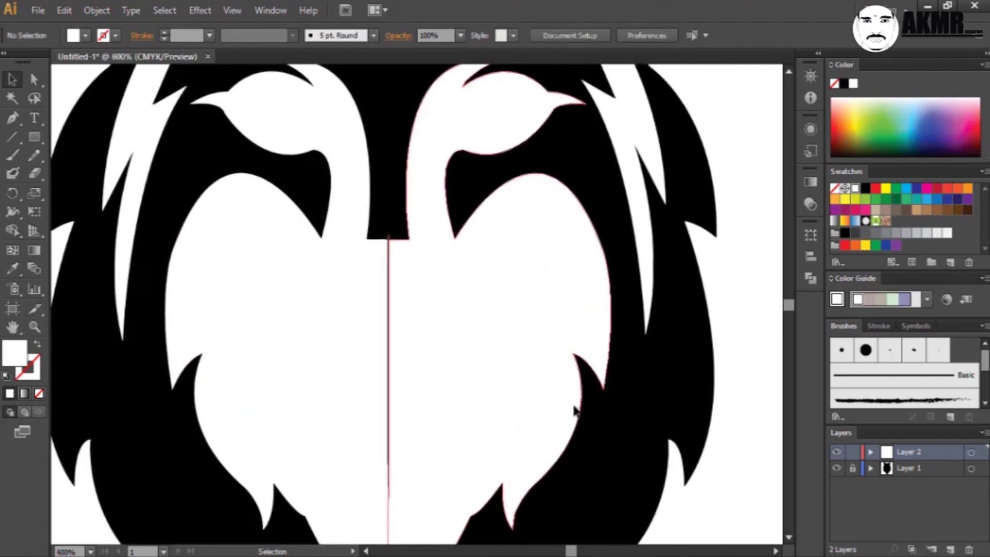
pyautogui.hotkey('ctrl', '=')
pyautogui.hotkey('ctrl', '=')
pyautogui.click(366, 220)
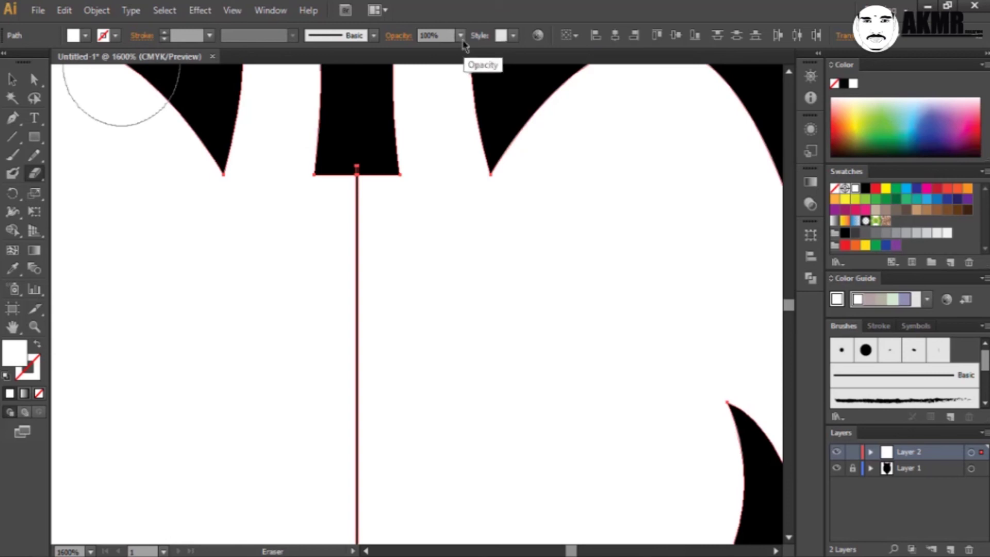
pyautogui.click(374, 38)
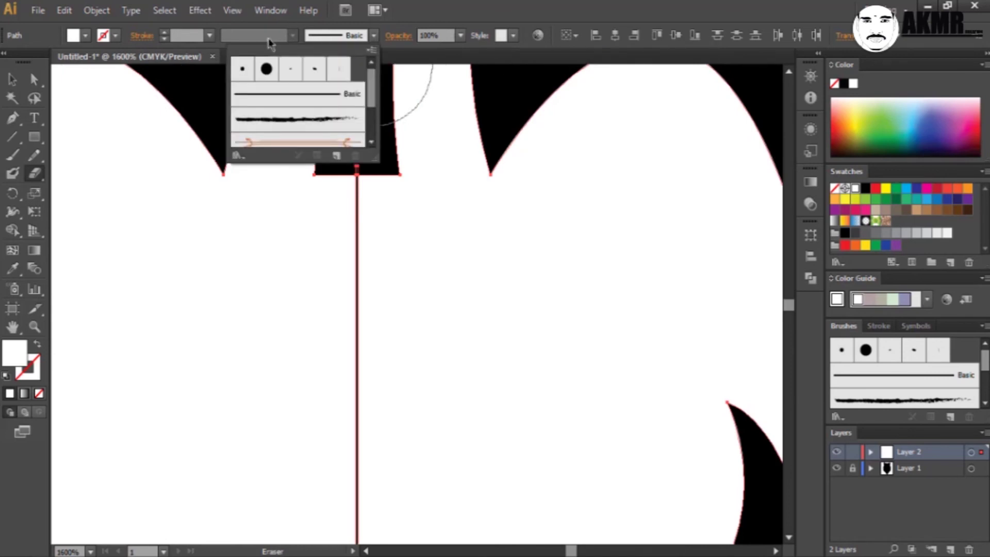
pyautogui.click(12, 79)
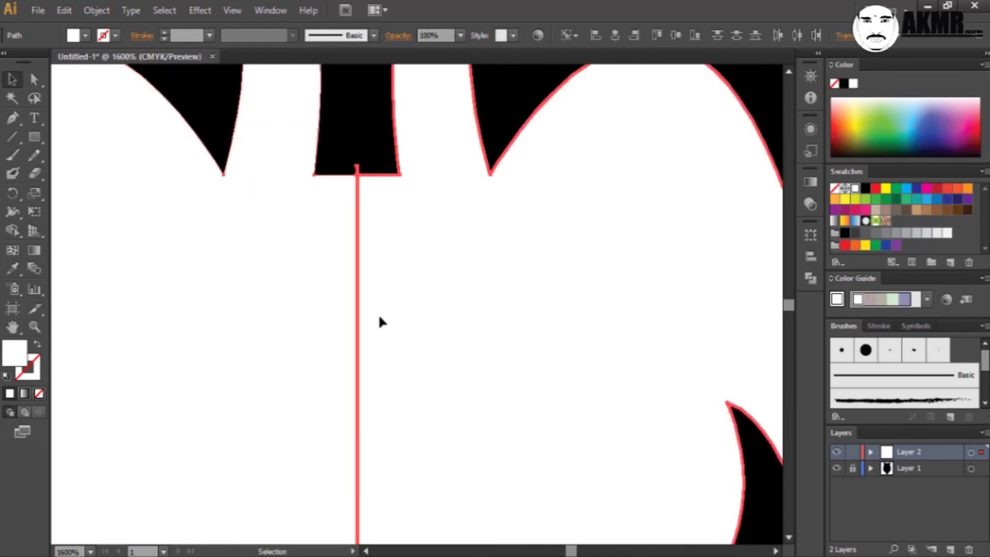
pyautogui.hotkey('ctrl', '-')
pyautogui.click(631, 309)
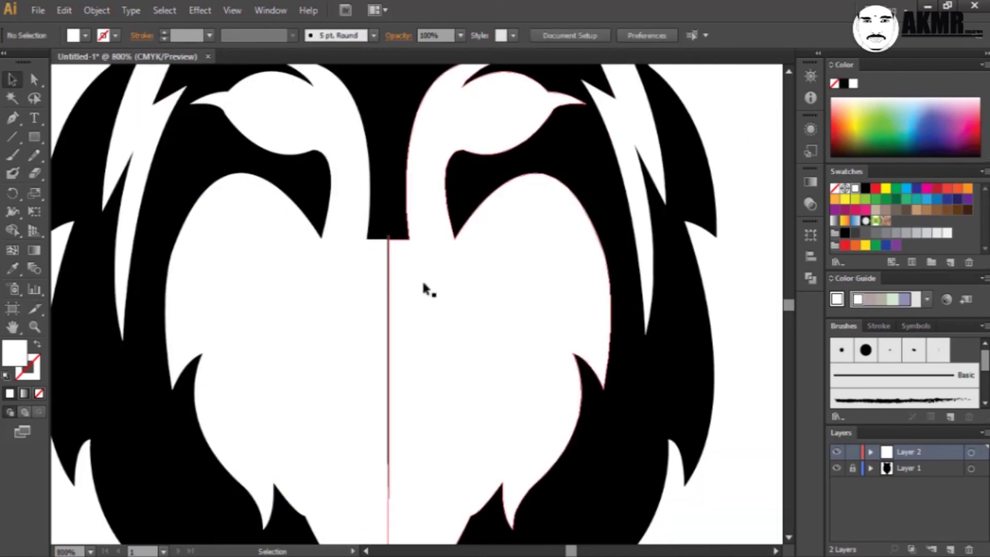
# - Draw a four-corner patch over the centre seam below the nose bridge
pyautogui.press('p')
pyautogui.click(409, 239)
pyautogui.click(366, 239)
pyautogui.scroll(-1, 371, 361)
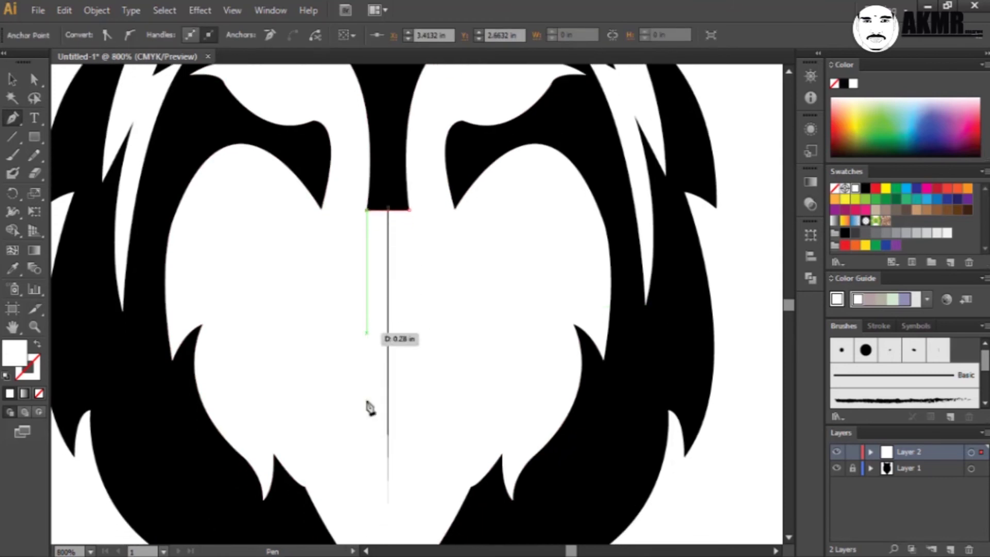
pyautogui.click(379, 500)
pyautogui.click(411, 497)
pyautogui.click(408, 210)
pyautogui.press('v')
pyautogui.click(741, 371)
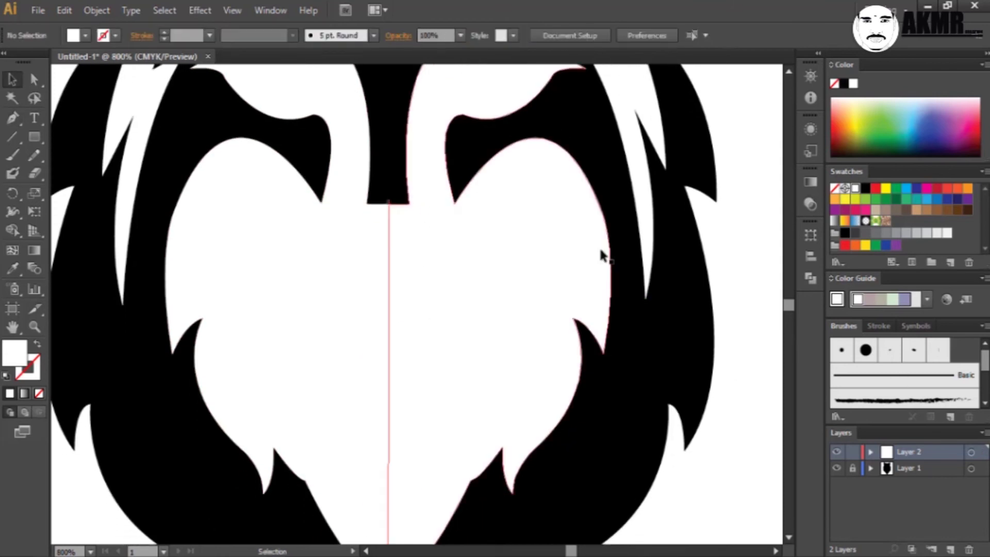
# - Zoom out to the whole head, then zoom in on the ears
pyautogui.hotkey('ctrl', '-')
pyautogui.scroll(1, 603, 213)
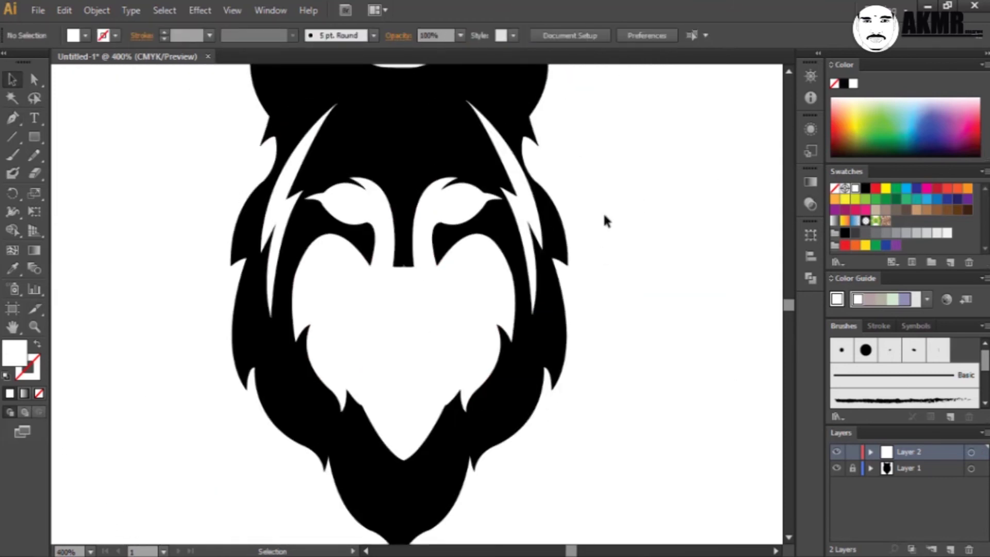
pyautogui.scroll(2, 602, 211)
pyautogui.hotkey('ctrl', '+')
pyautogui.scroll(2, 601, 209)
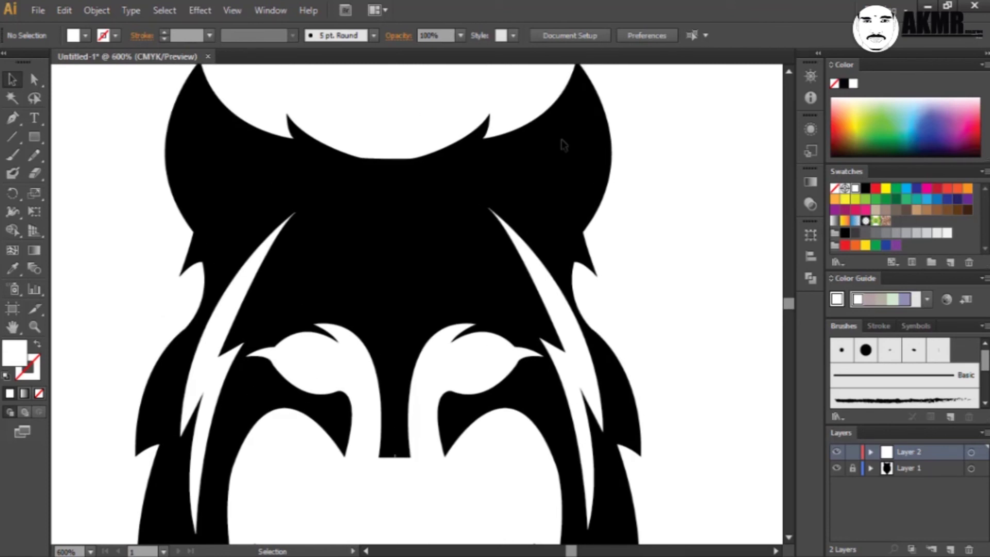
# - Trace a closed, jagged inner-ear outline of curved and corner points inside the right ear
pyautogui.click(498, 159)
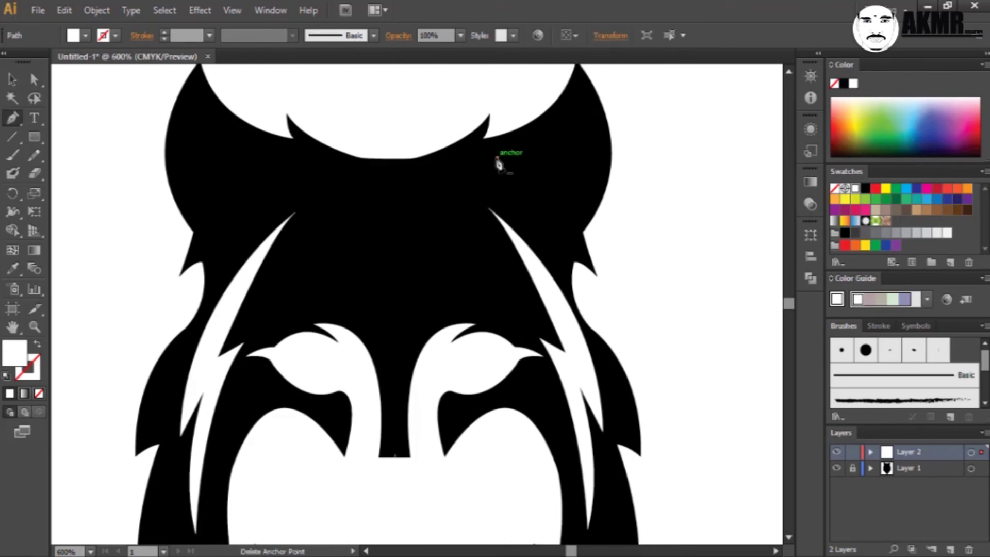
pyautogui.moveTo(578, 105); pyautogui.dragTo(585, 171)
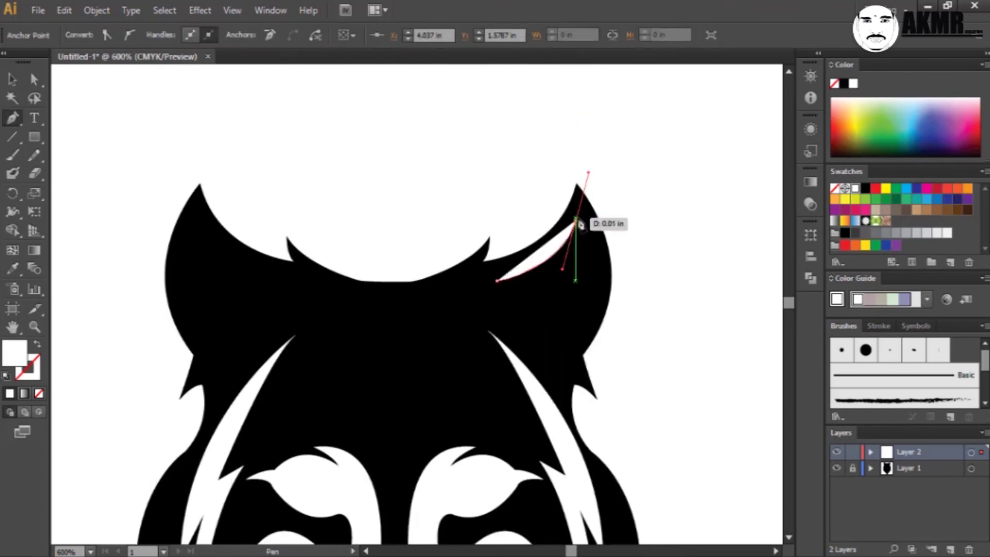
pyautogui.moveTo(321, 264)
pyautogui.mouseDown()
pyautogui.moveTo(565, 307)
pyautogui.moveTo(588, 353)
pyautogui.mouseUp()
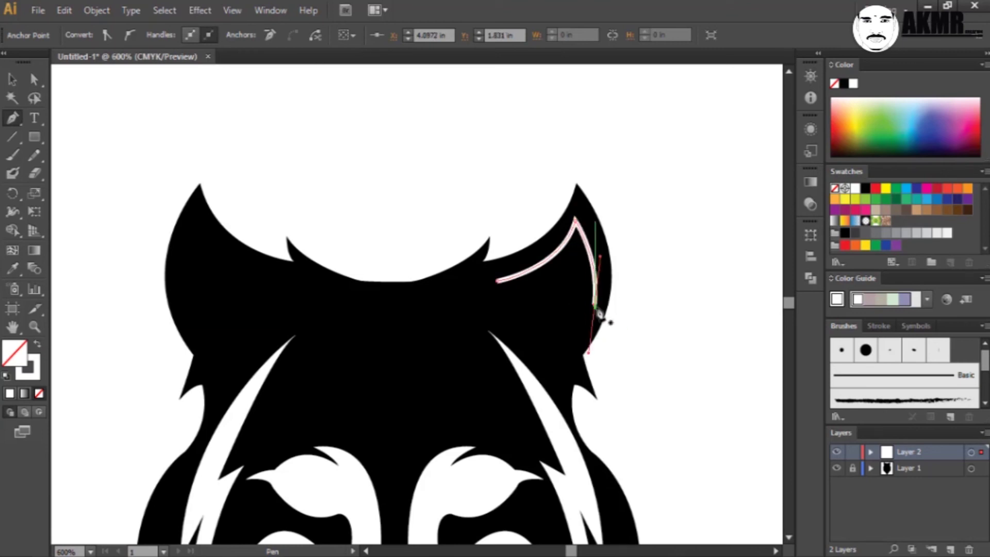
pyautogui.click(593, 304)
pyautogui.moveTo(578, 262); pyautogui.dragTo(570, 252)
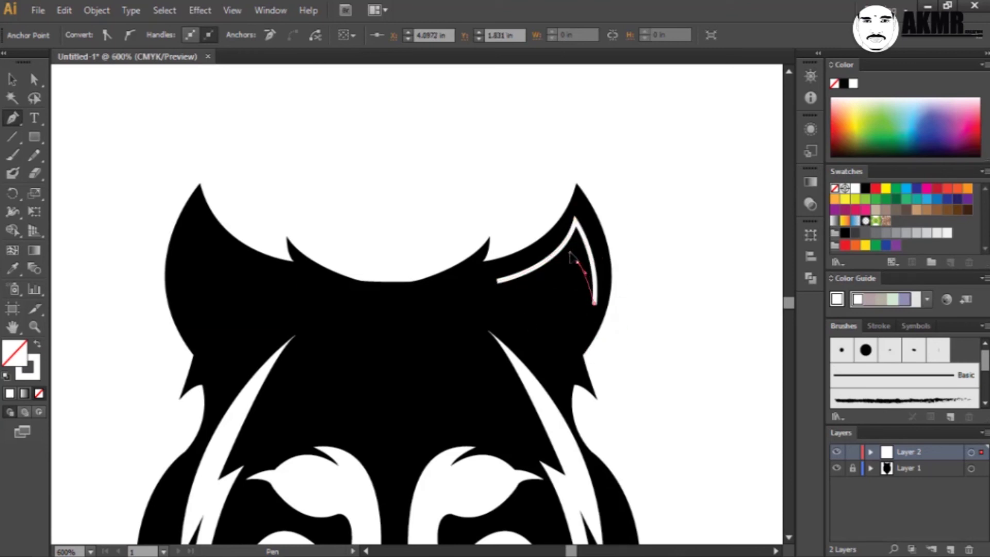
pyautogui.moveTo(563, 304)
pyautogui.mouseDown()
pyautogui.moveTo(575, 337)
pyautogui.moveTo(545, 350)
pyautogui.moveTo(555, 359)
pyautogui.mouseUp()
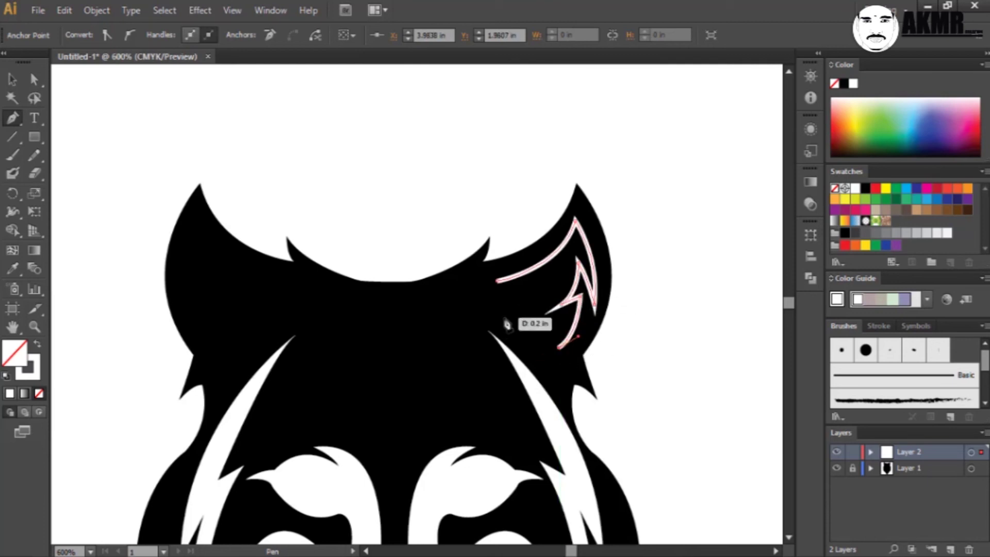
pyautogui.moveTo(503, 318)
pyautogui.mouseDown()
pyautogui.moveTo(514, 318)
pyautogui.moveTo(460, 312)
pyautogui.mouseUp()
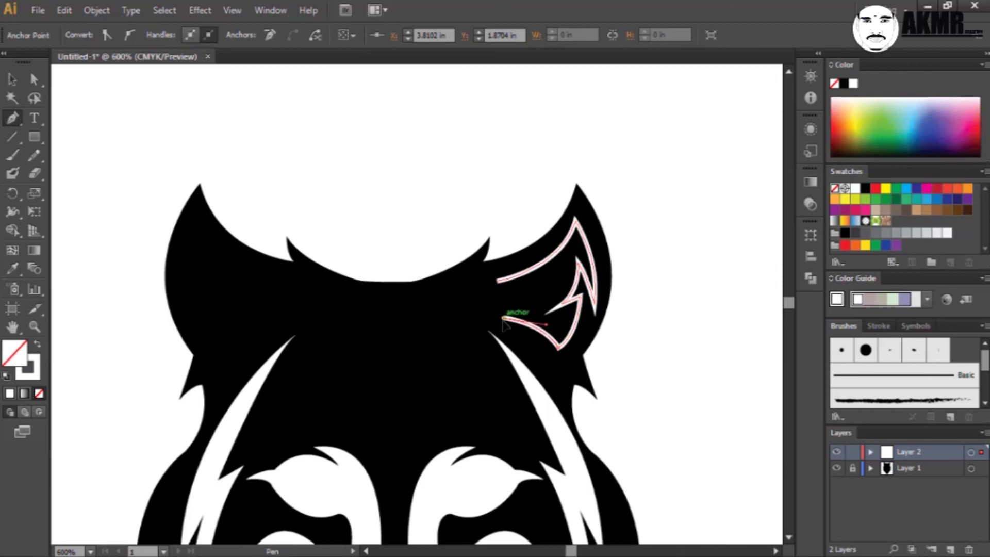
pyautogui.moveTo(535, 285); pyautogui.dragTo(538, 260)
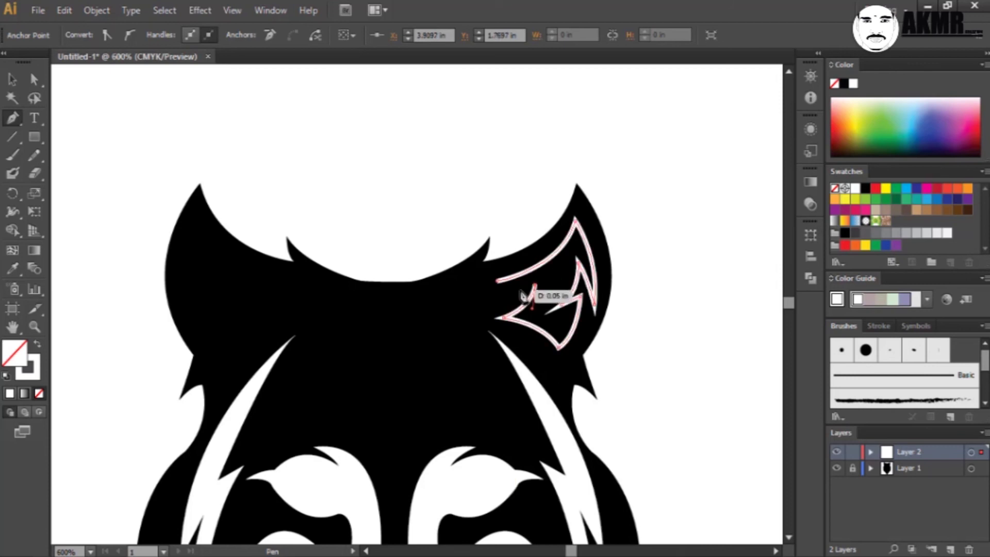
pyautogui.click(498, 287)
pyautogui.press('v')
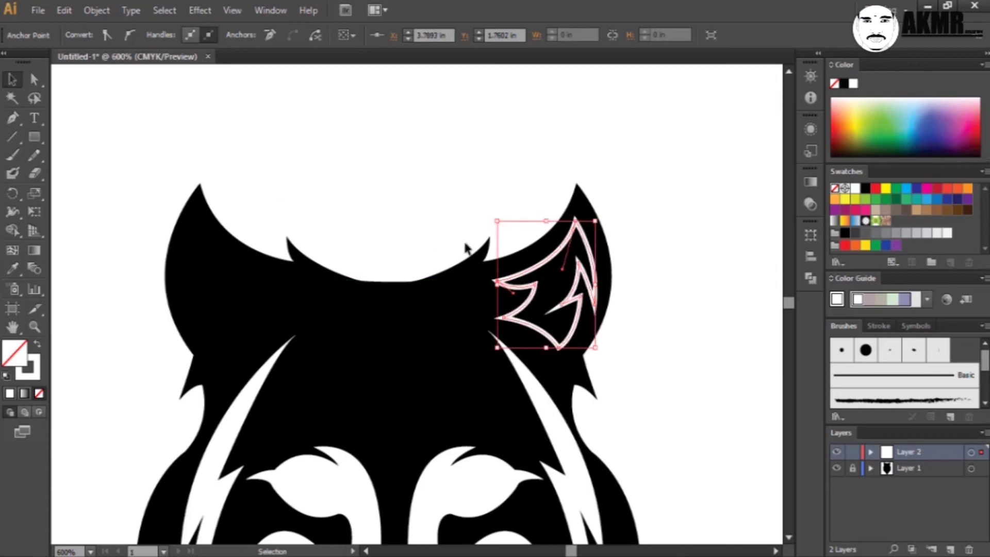
pyautogui.click(537, 312)
# - Give the right inner-ear shape a white fill and select the whole shape
pyautogui.hotkey('shift', 'x')
pyautogui.click(95, 165)
pyautogui.hotkey('ctrl', 'z')
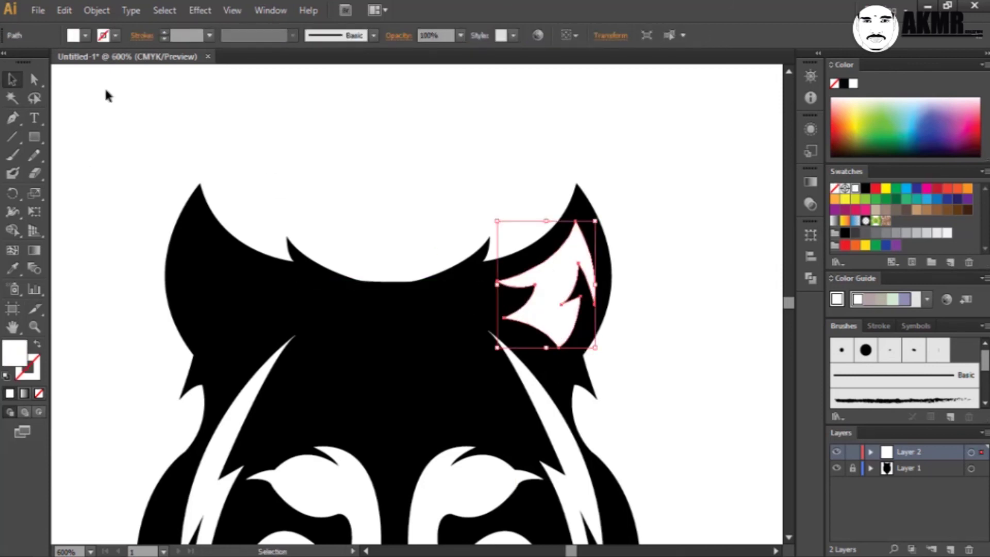
pyautogui.click(504, 318)
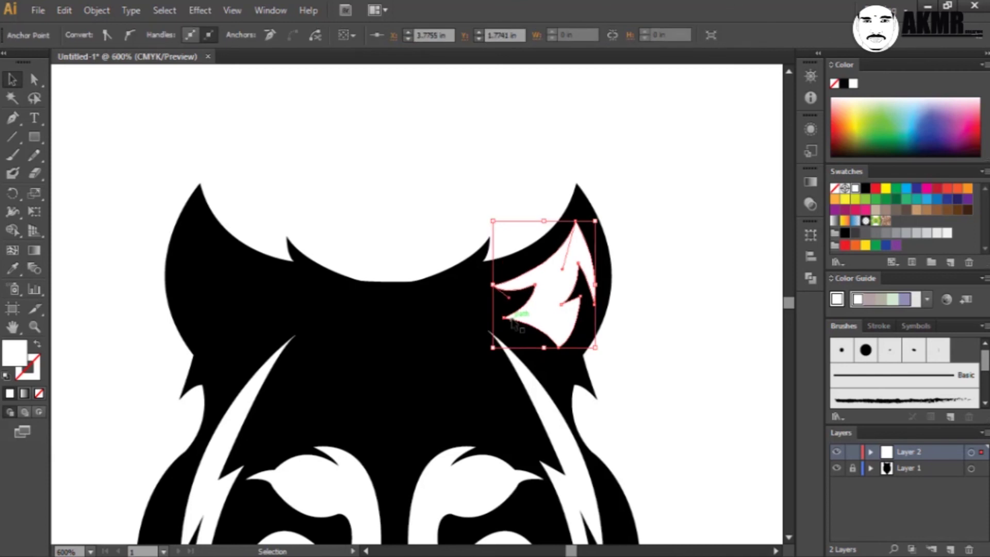
pyautogui.click(642, 293)
pyautogui.press('a')
pyautogui.click(579, 264)
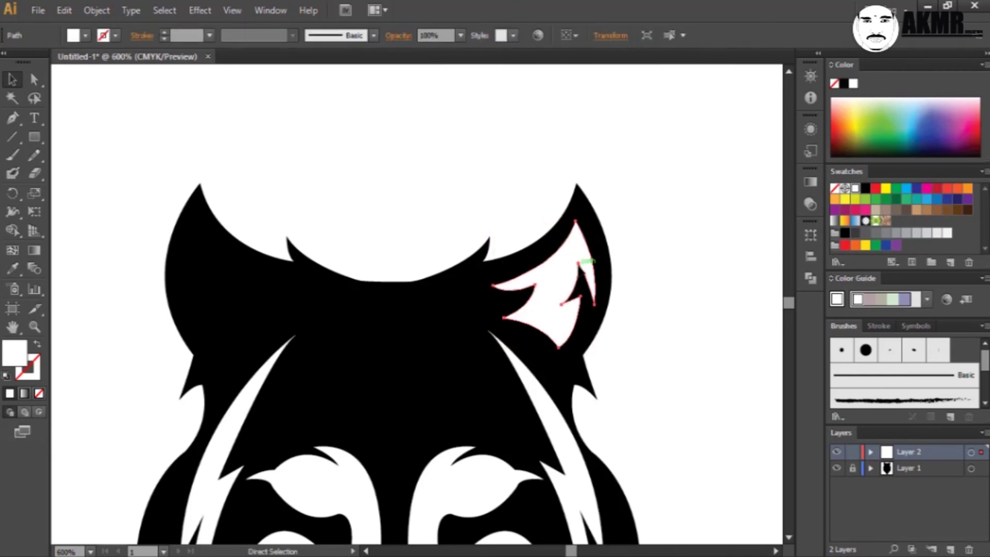
pyautogui.click(578, 264)
pyautogui.click(580, 291)
pyautogui.click(661, 418)
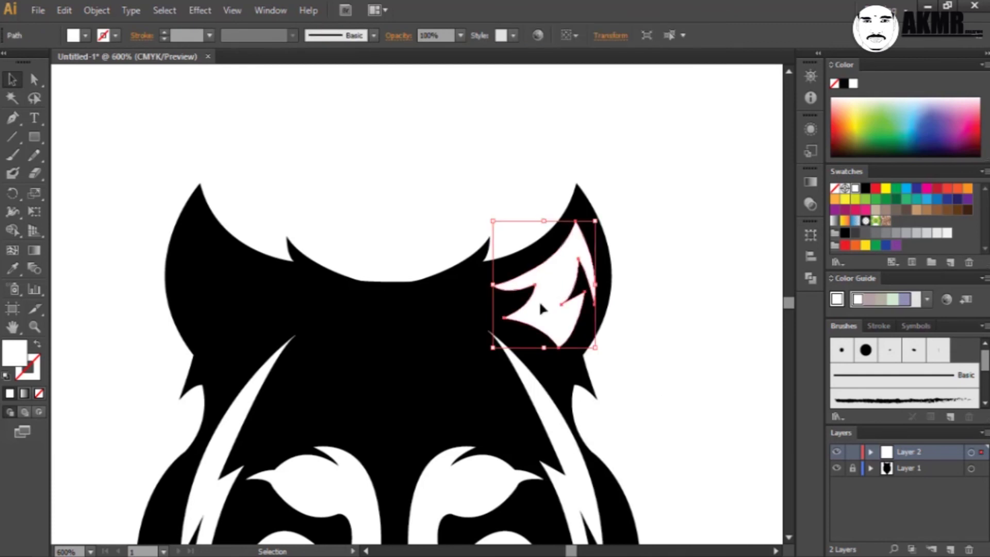
# - Undo a trial move of the inner ear and copy the shape instead
pyautogui.moveTo(539, 297); pyautogui.dragTo(214, 313)
pyautogui.rightClick(215, 317)
pyautogui.click(263, 82)
pyautogui.click(64, 11)
pyautogui.click(73, 84)
# - Paste the inner-ear copy, bring it to front, and nudge it into the left ear
pyautogui.hotkey('ctrl', 'v')
pyautogui.rightClick(430, 308)
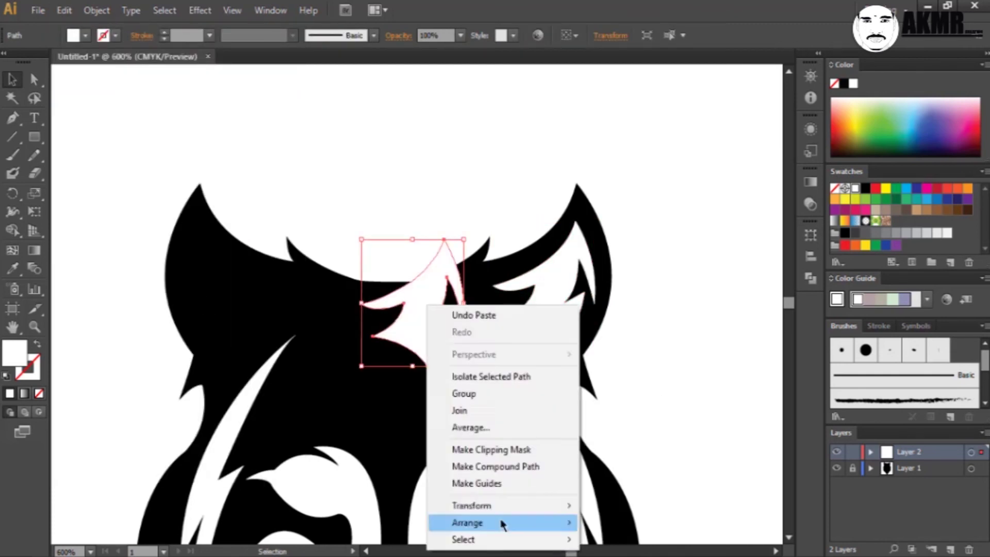
pyautogui.click(593, 427)
pyautogui.hotkey('shift', 'Left')
pyautogui.hotkey('shift', 'Left')
pyautogui.hotkey('shift', 'Left')
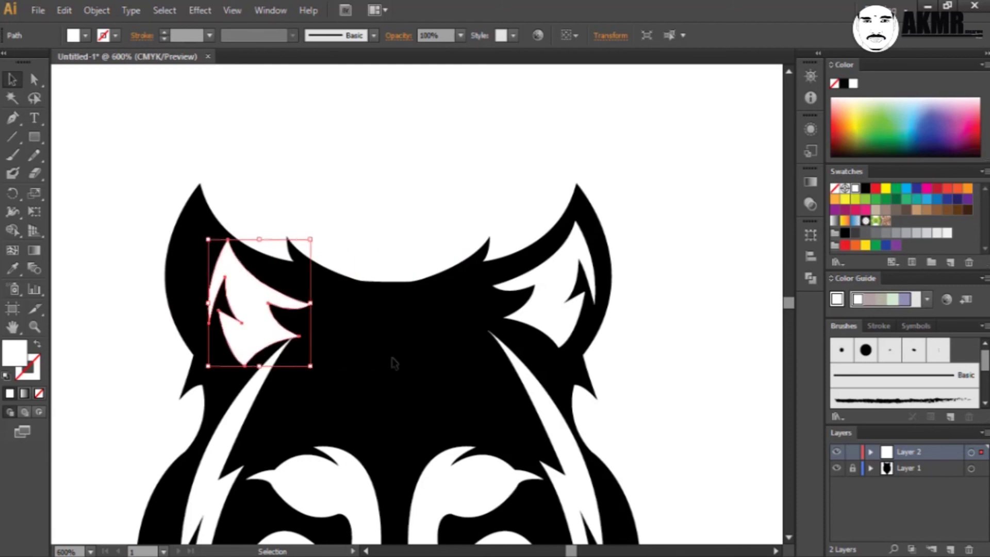
pyautogui.press('Left')
pyautogui.press('Left')
pyautogui.press('Left')
pyautogui.press('Up')
pyautogui.press('Up')
pyautogui.press('Up')
pyautogui.press('Up')
pyautogui.press('Up')
pyautogui.press('Up')
pyautogui.click(392, 363)
pyautogui.scroll(-3, 392, 362)
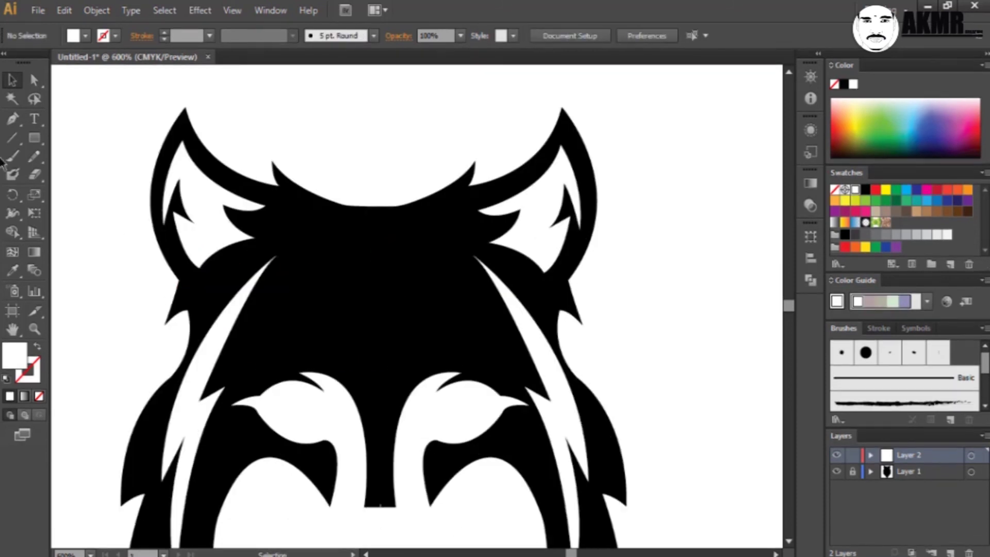
# - Draw a white crescent shape on the left of the forehead
pyautogui.press('p')
pyautogui.click(376, 241)
pyautogui.moveTo(315, 254); pyautogui.dragTo(309, 285)
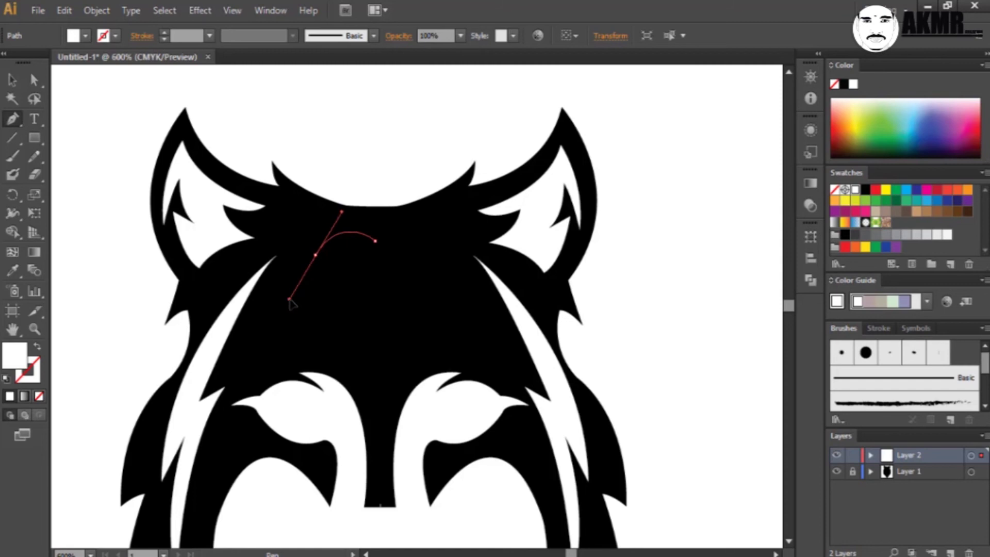
pyautogui.moveTo(309, 272); pyautogui.dragTo(312, 278)
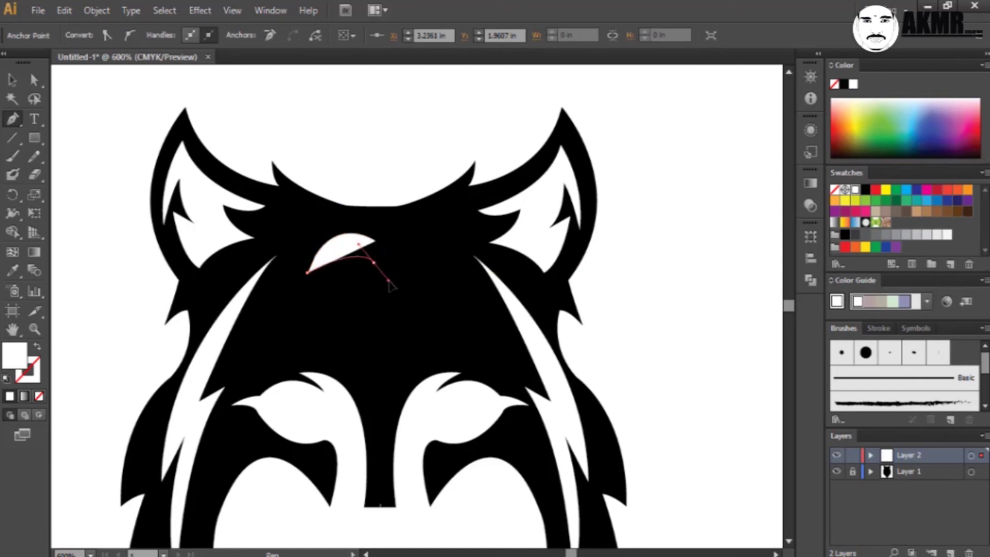
pyautogui.moveTo(390, 285); pyautogui.dragTo(378, 246)
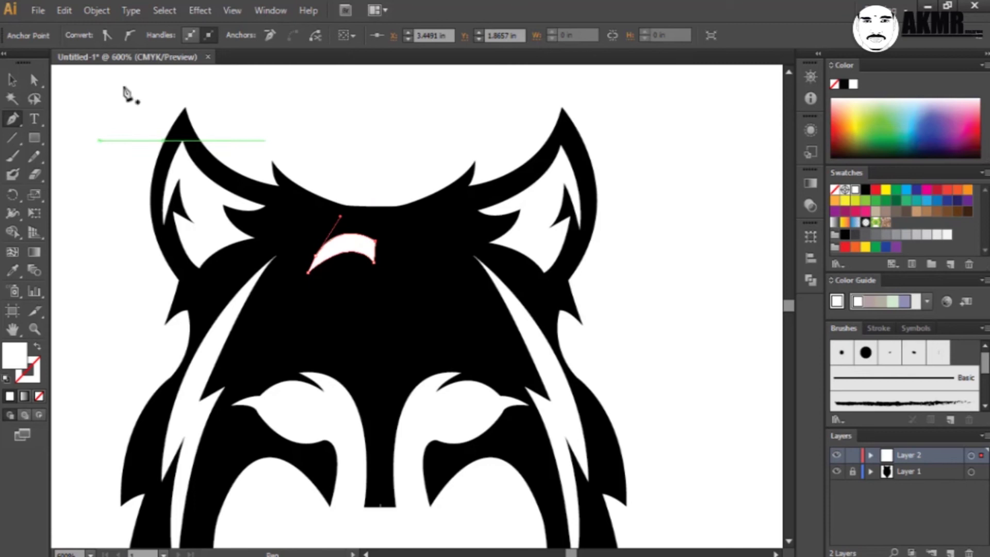
pyautogui.press('v')
pyautogui.click(360, 252)
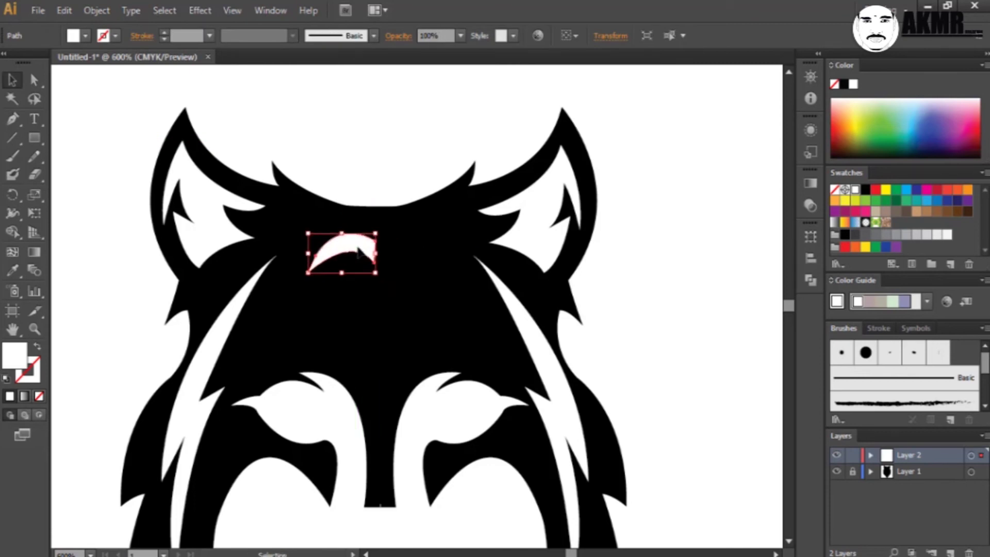
# - Reflect a copy of the crescent with Transform Each and nudge it right to pair it
pyautogui.rightClick(384, 248)
pyautogui.click(601, 424)
pyautogui.press('Return')
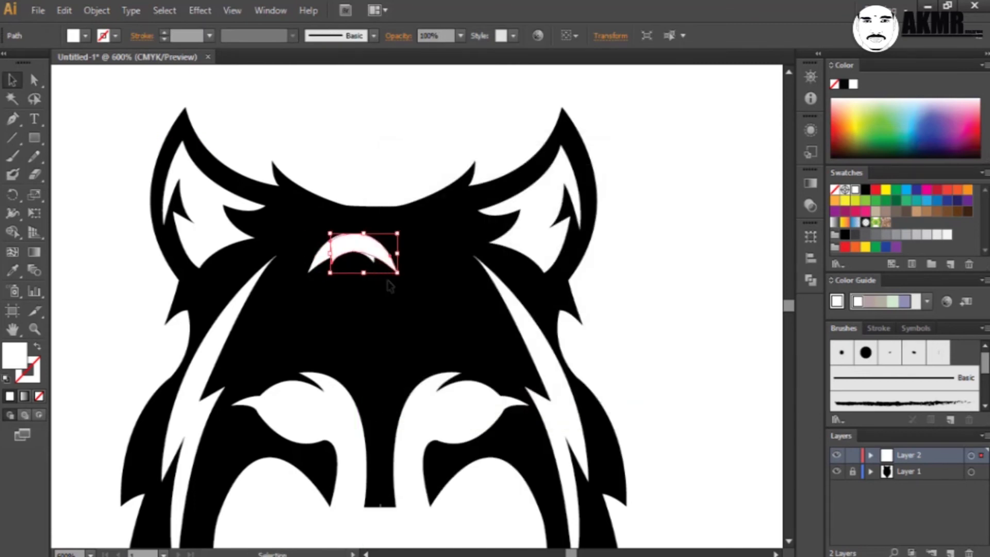
pyautogui.press('Right')
pyautogui.press('Right')
pyautogui.press('Right')
pyautogui.press('Right')
pyautogui.click(378, 184)
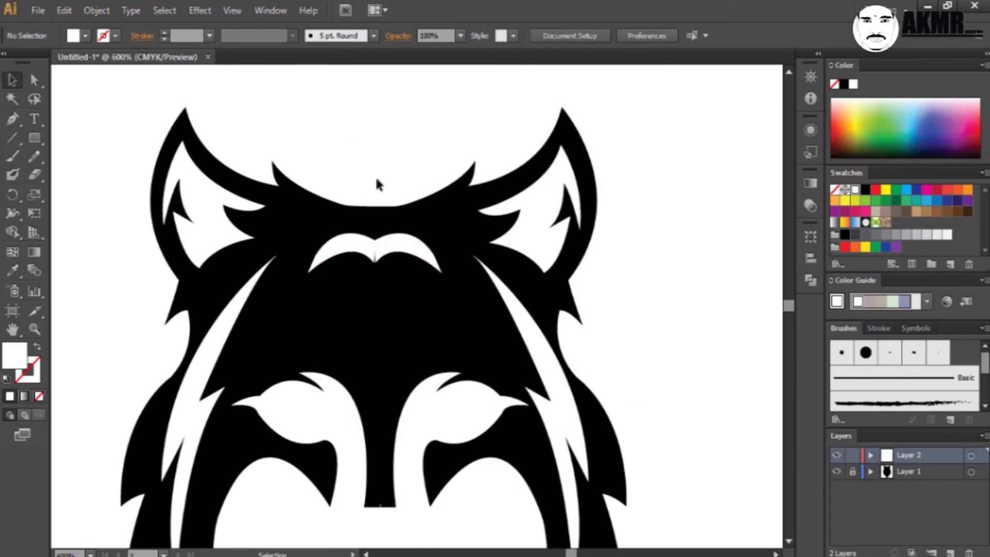
pyautogui.scroll(1, 416, 222)
# - Zoom in and draw a small patch shape where the two forehead crescents meet
pyautogui.scroll(2, 419, 229)
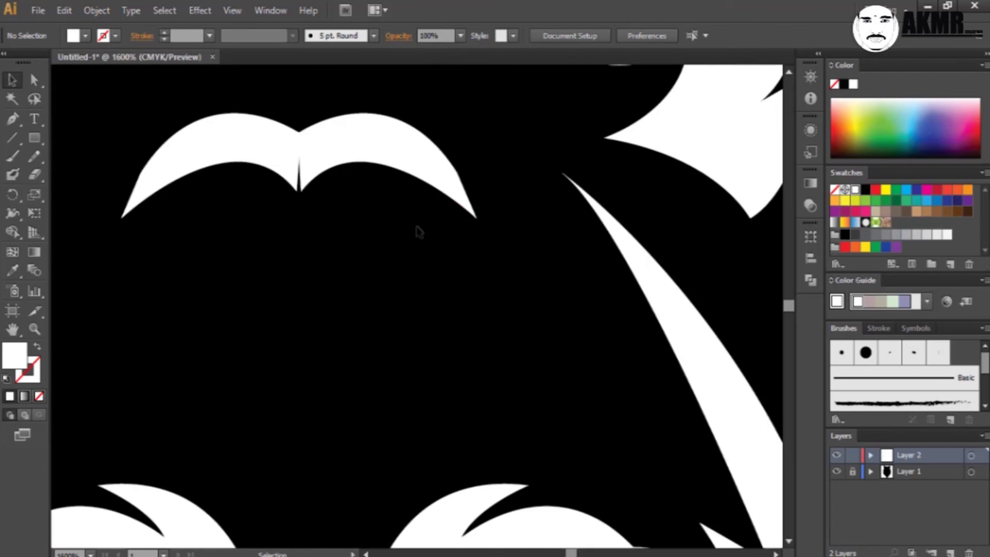
pyautogui.click(280, 175)
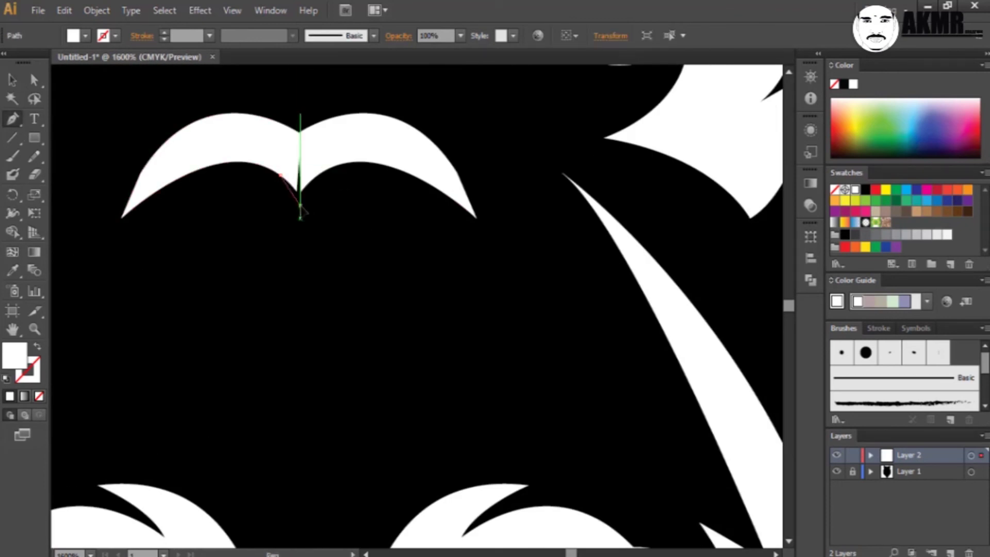
pyautogui.click(300, 206)
pyautogui.keyDown('ctrl'); pyautogui.click(330, 165); pyautogui.keyUp('ctrl')
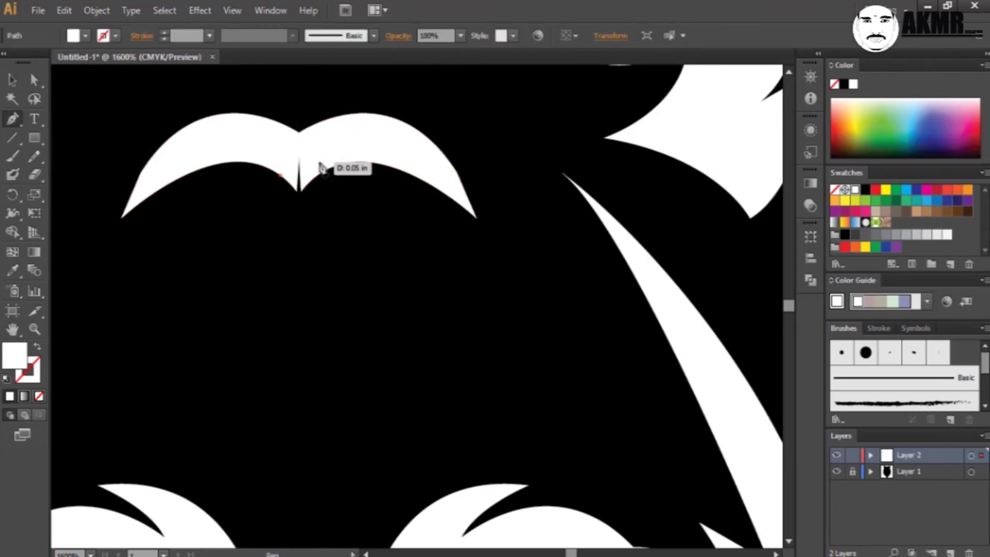
pyautogui.click(282, 176)
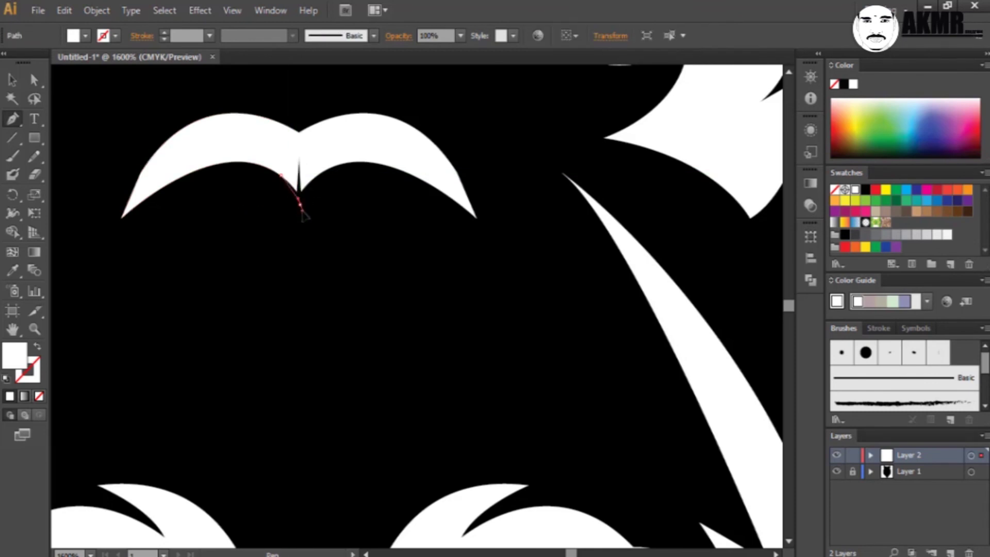
pyautogui.click(304, 208)
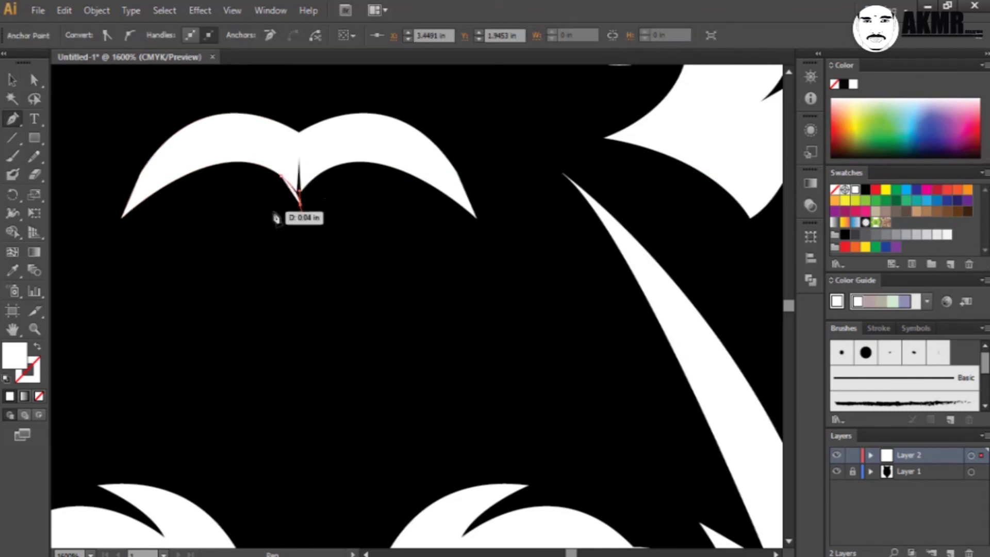
pyautogui.click(277, 155)
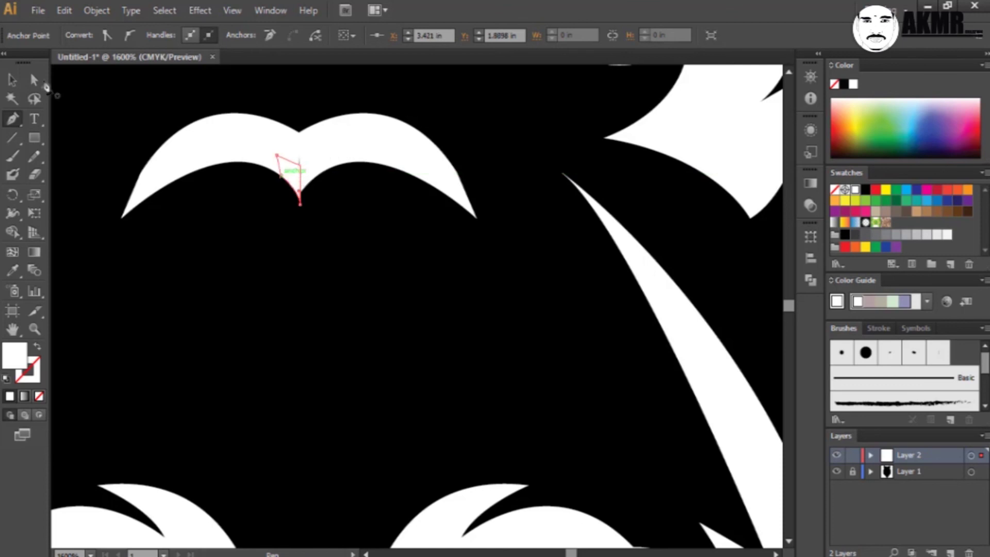
# - Reflect a copy of the patch, then position and stretch it to cover the seam
pyautogui.press('v')
pyautogui.click(288, 175)
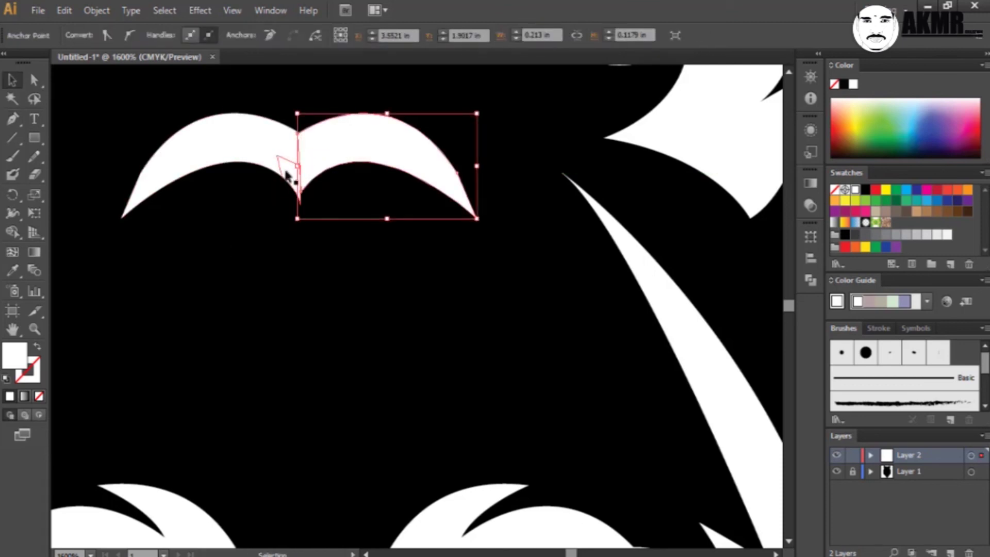
pyautogui.rightClick(292, 170)
pyautogui.click(482, 427)
pyautogui.press('Return')
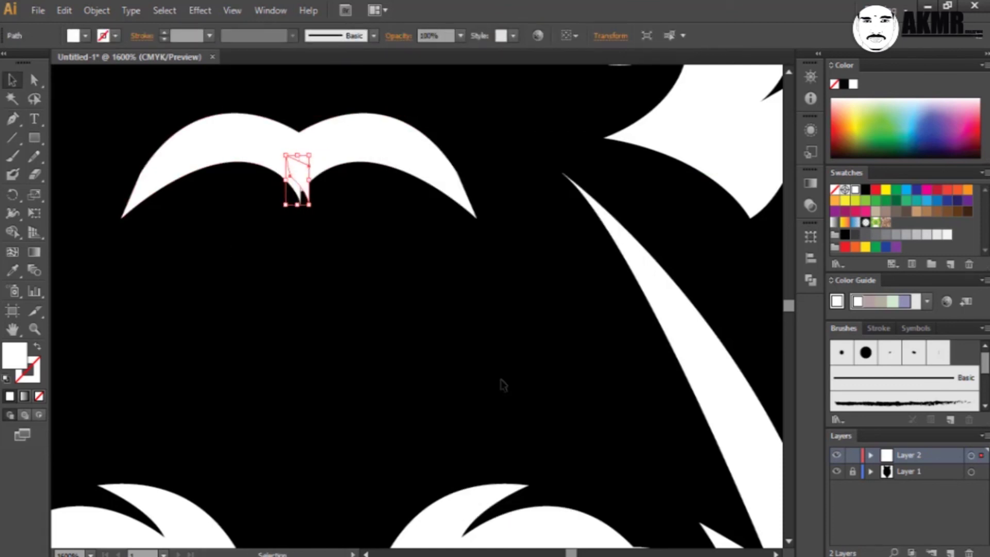
pyautogui.press('Right')
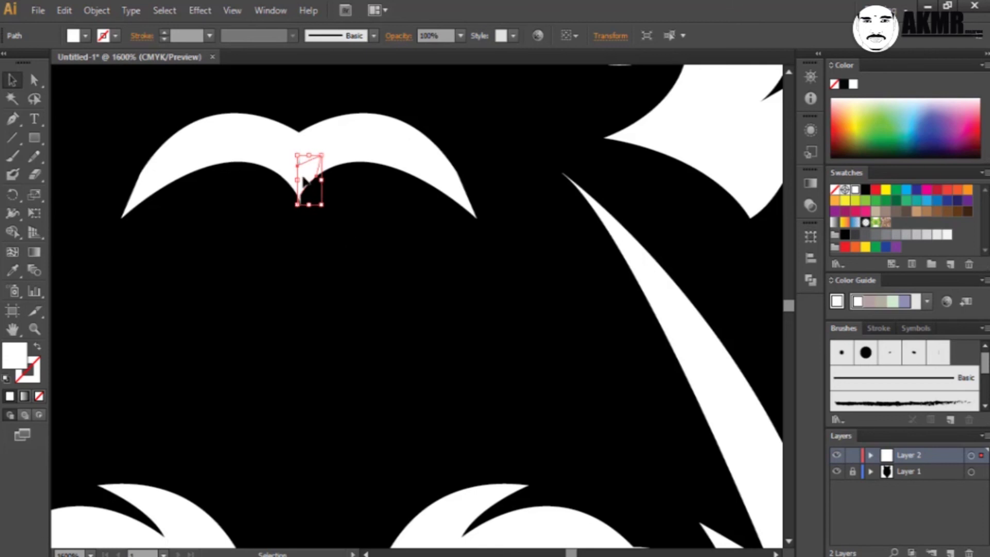
pyautogui.moveTo(304, 181); pyautogui.dragTo(306, 178)
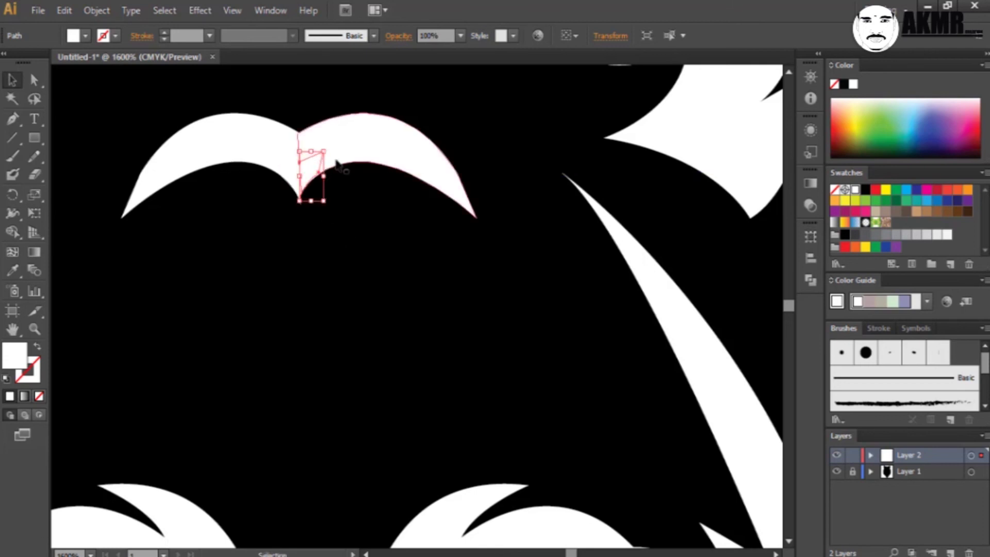
pyautogui.hotkey('ctrl', '=')
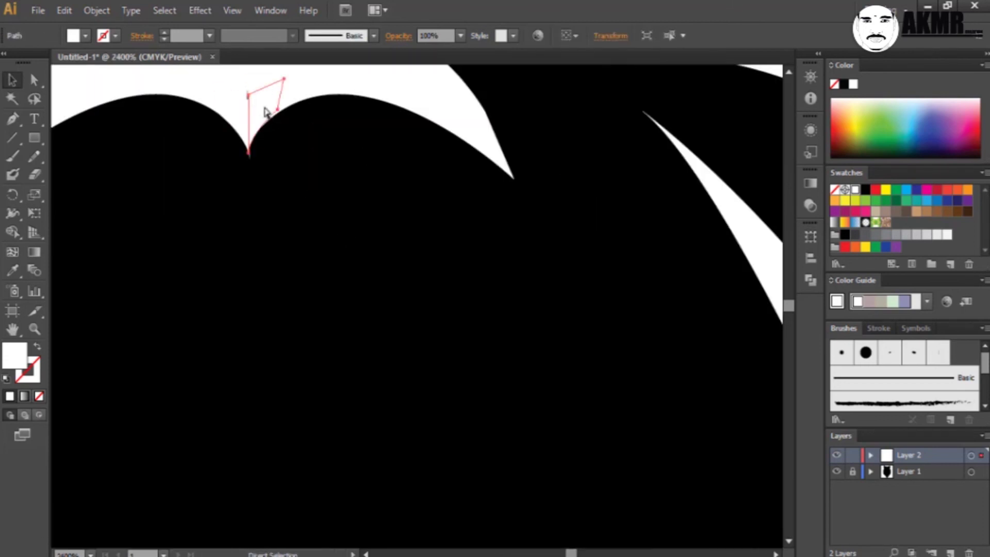
pyautogui.press('v')
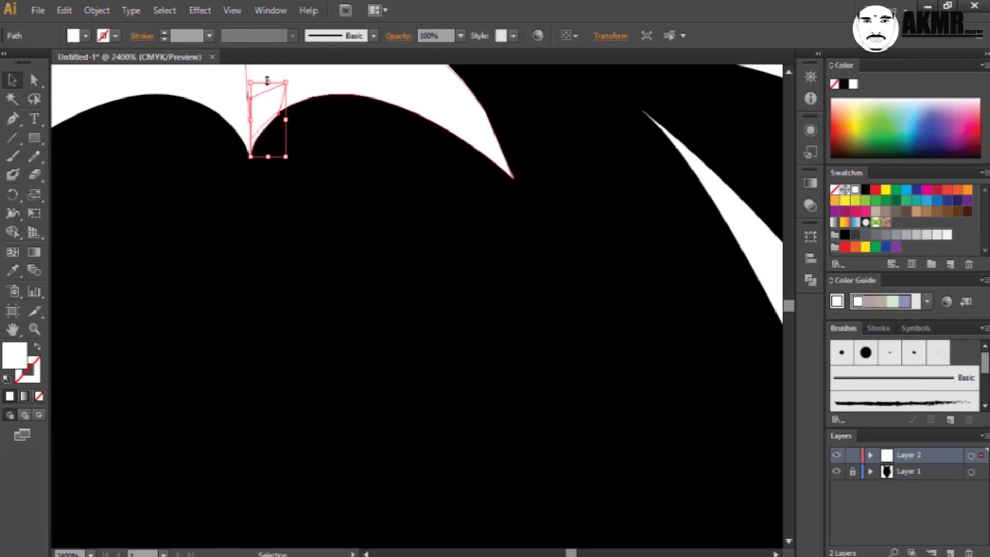
pyautogui.moveTo(267, 80)
pyautogui.mouseDown()
pyautogui.moveTo(268, 182)
pyautogui.moveTo(268, 171)
pyautogui.mouseUp()
pyautogui.click(325, 254)
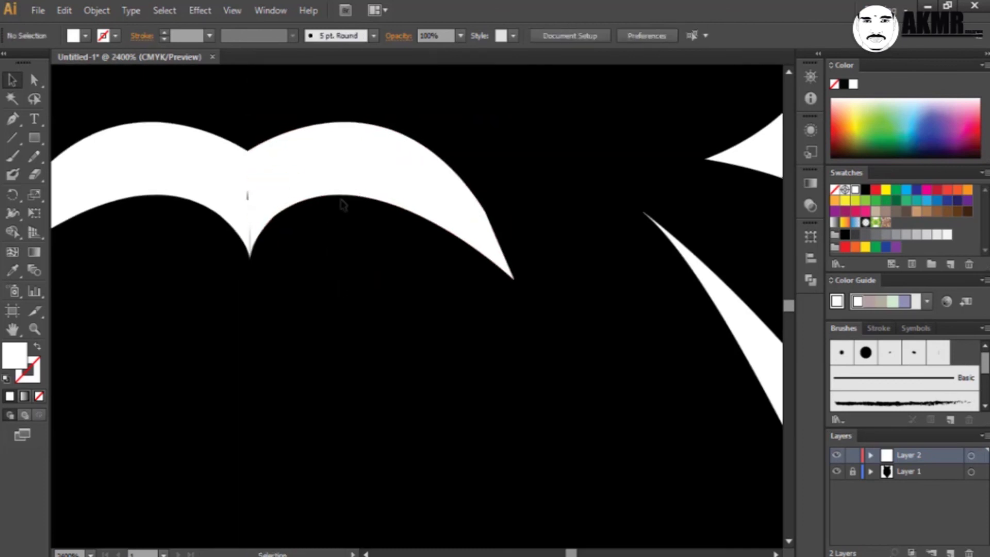
# - Place a copy of both forehead crescents just below the original mark
pyautogui.hotkey('ctrl', '-')
pyautogui.hotkey('ctrl', '-')
pyautogui.click(257, 232)
pyautogui.keyDown('shift'); pyautogui.click(360, 247); pyautogui.keyUp('shift')
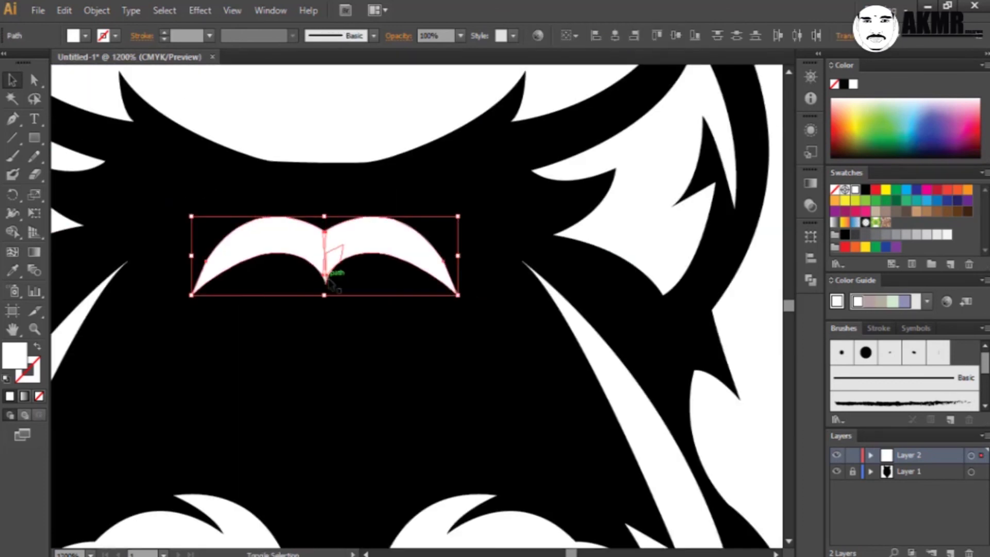
pyautogui.moveTo(308, 238); pyautogui.dragTo(316, 333)
pyautogui.hotkey('ctrl', 'z')
pyautogui.moveTo(310, 247); pyautogui.dragTo(309, 360)
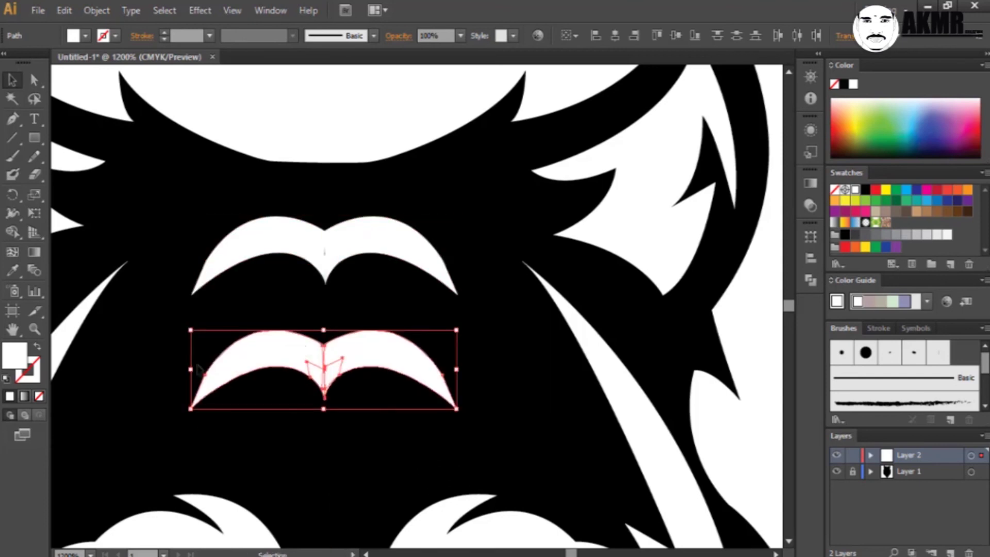
# - Widen the lower forehead copy symmetrically beneath the original arch
pyautogui.moveTo(190, 369); pyautogui.dragTo(164, 369)
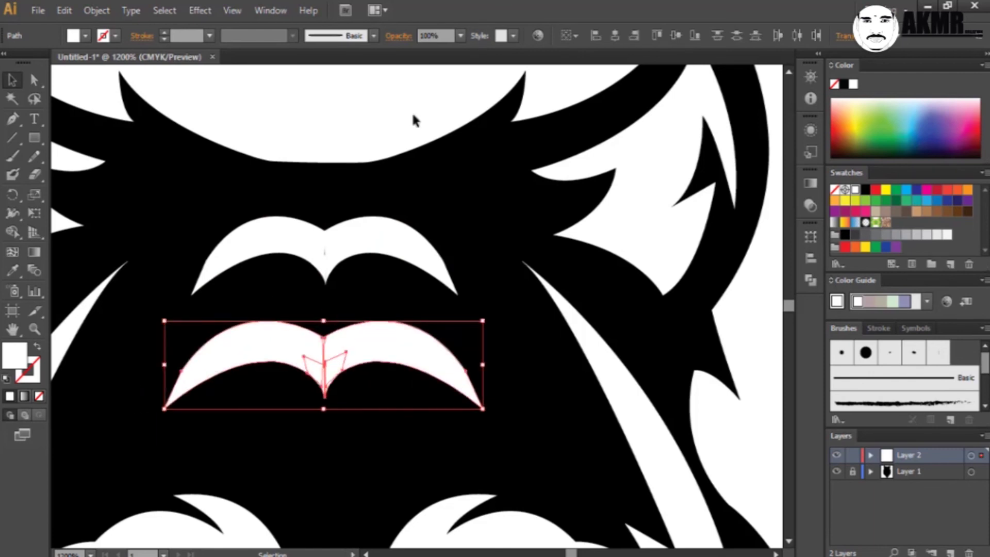
pyautogui.click(343, 248)
pyautogui.keyDown('shift'); pyautogui.click(376, 241); pyautogui.keyUp('shift')
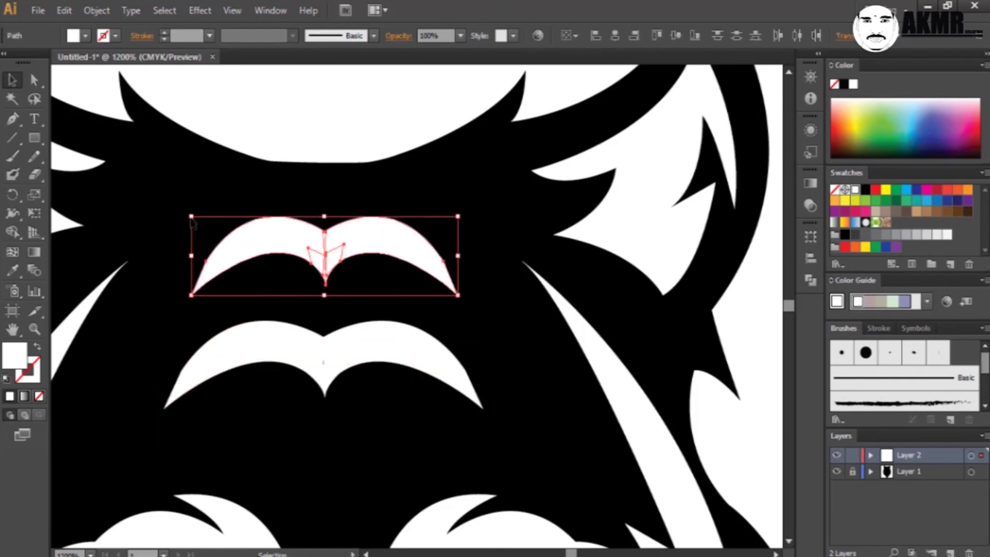
pyautogui.click(355, 98)
pyautogui.hotkey('ctrl', '-')
pyautogui.hotkey('ctrl', '-')
pyautogui.hotkey('ctrl', '-')
pyautogui.scroll(-3, 381, 155)
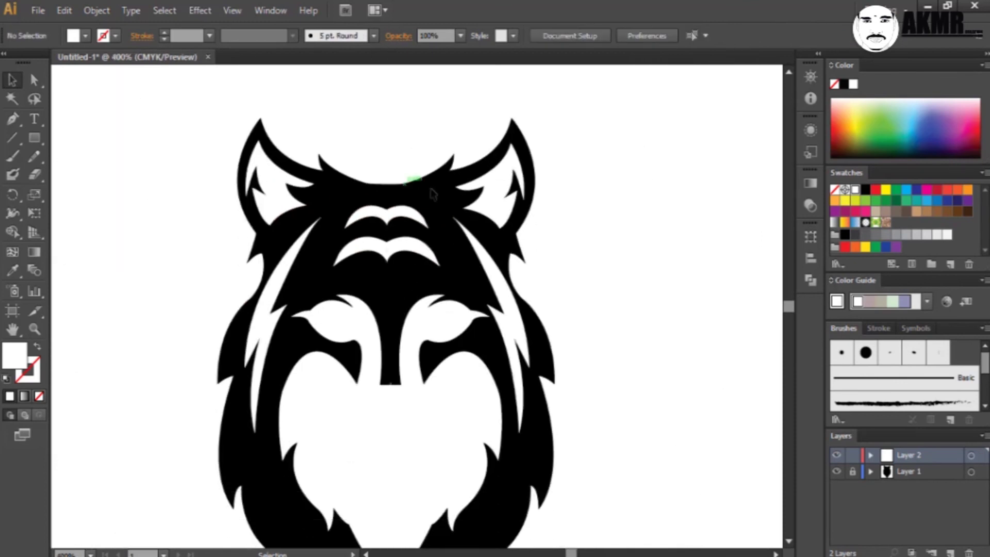
# - Shift the small brow shape sideways on the forehead
pyautogui.click(354, 260)
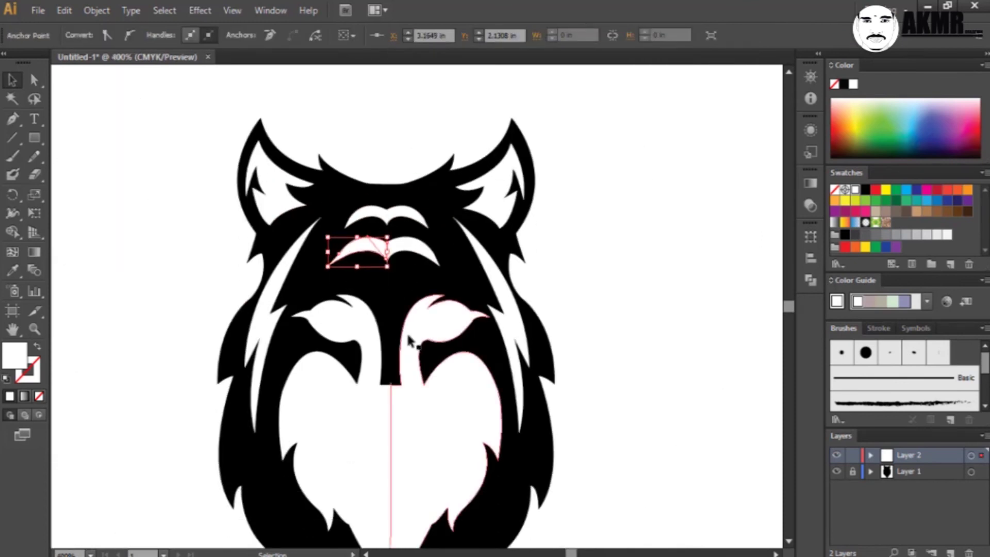
pyautogui.moveTo(402, 253); pyautogui.dragTo(433, 255)
pyautogui.click(602, 247)
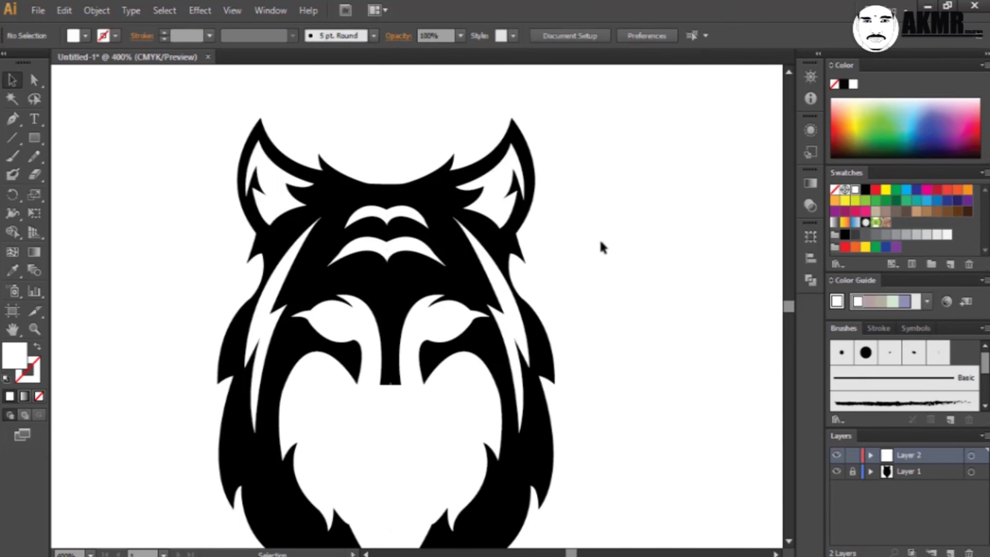
pyautogui.scroll(-3, 599, 239)
pyautogui.scroll(-2, 596, 234)
# - Draw a closed, rounded nose outline below the eyes with the Pen tool
pyautogui.click(12, 119)
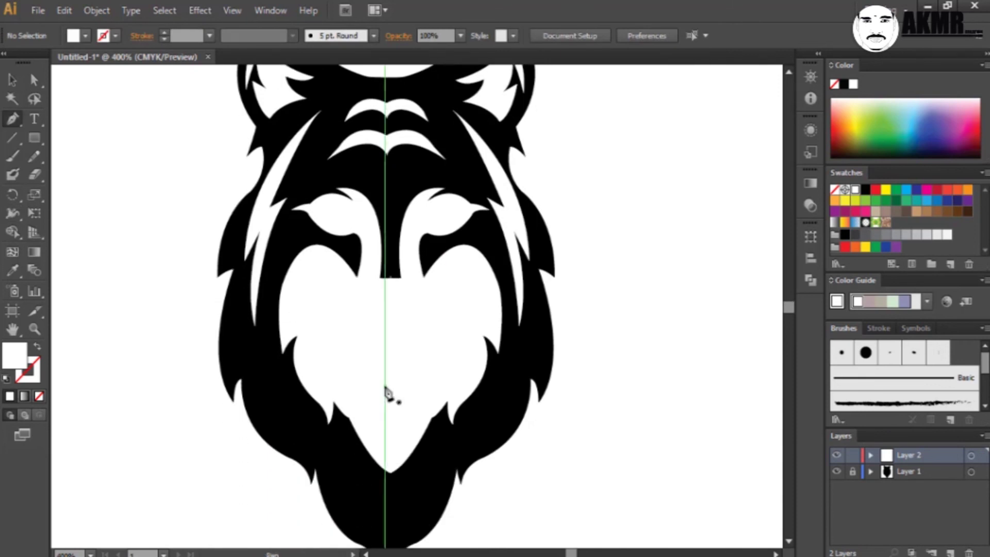
pyautogui.click(389, 308)
pyautogui.click(380, 336)
pyautogui.click(398, 343)
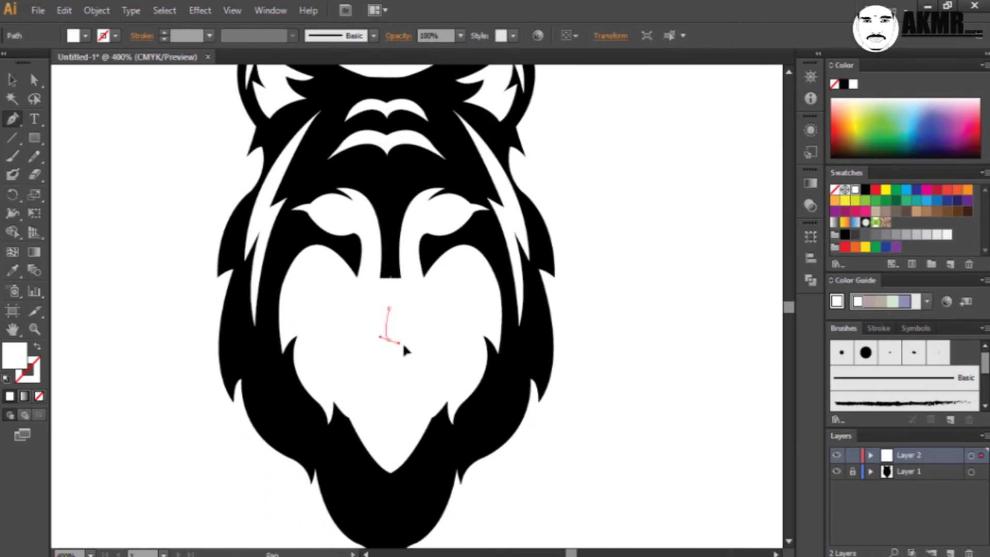
pyautogui.moveTo(428, 363); pyautogui.dragTo(397, 344)
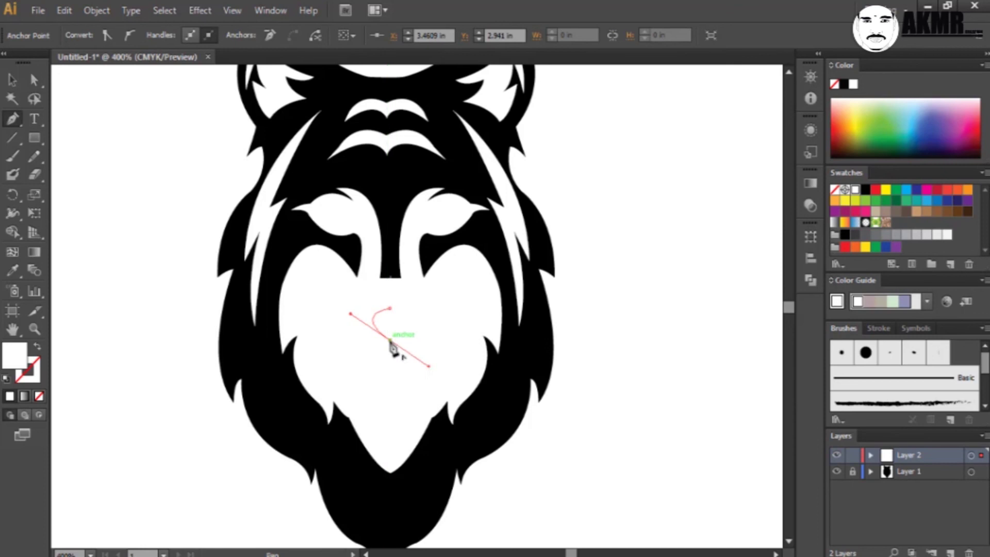
pyautogui.moveTo(389, 308); pyautogui.dragTo(375, 303)
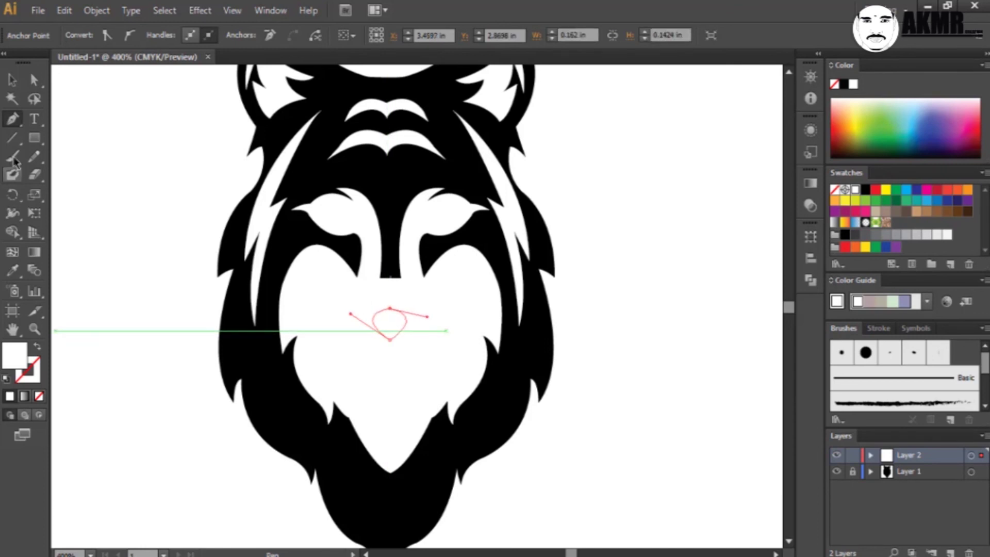
pyautogui.press('i')
# - Fill the nose solid black and enlarge it slightly by a corner handle
pyautogui.click(392, 257)
pyautogui.press('v')
pyautogui.click(301, 277)
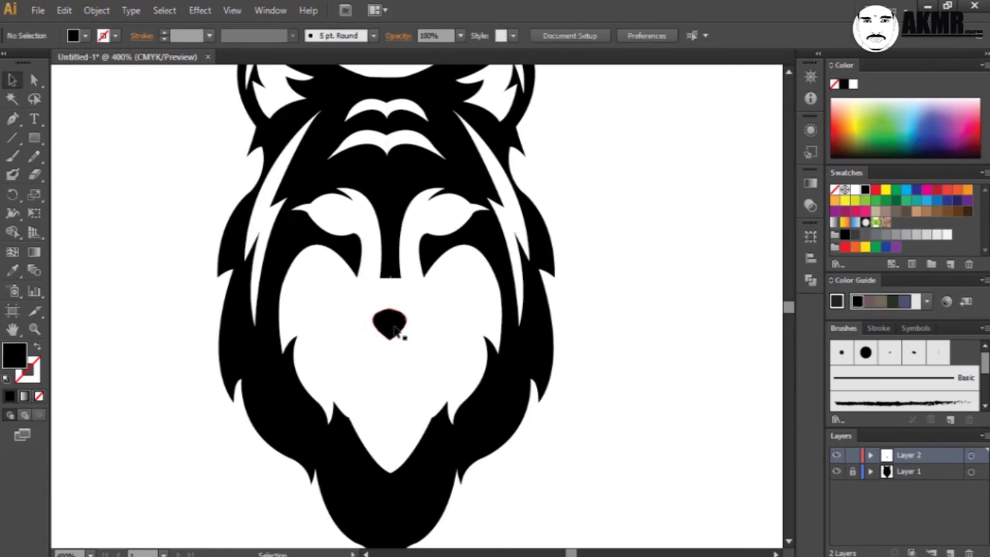
pyautogui.click(390, 332)
pyautogui.moveTo(407, 308); pyautogui.dragTo(417, 301)
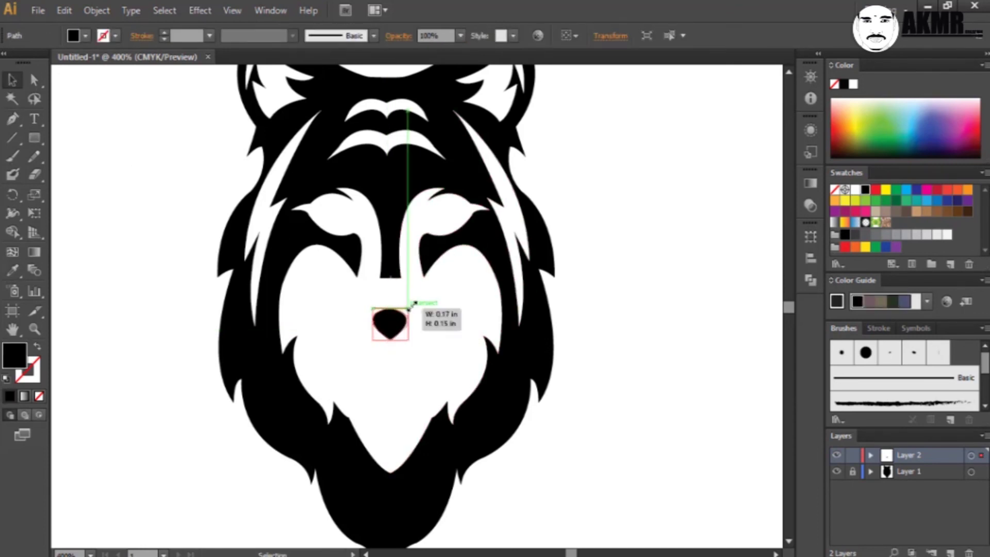
pyautogui.click(747, 273)
pyautogui.scroll(-2, 397, 278)
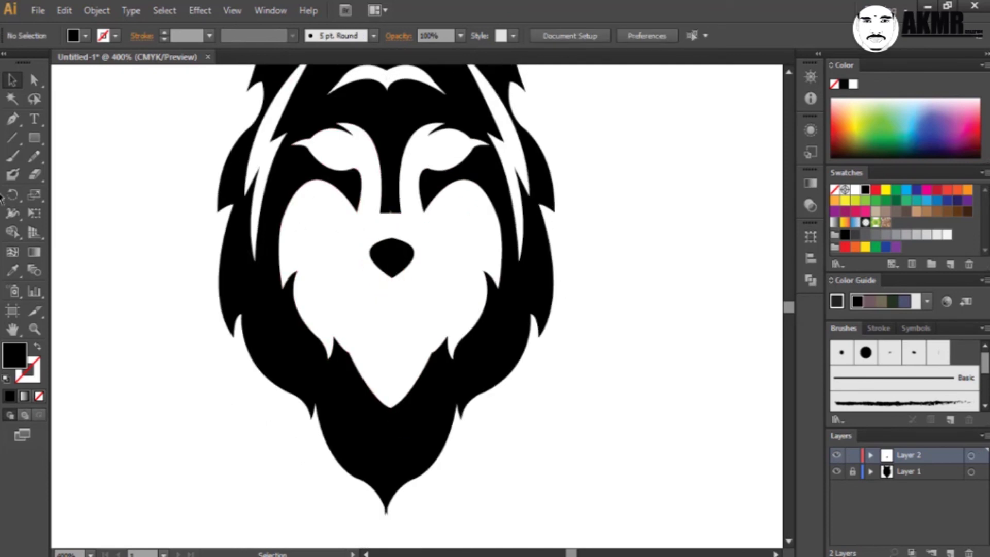
# - Draw a closed curved mouth-half from the left cheek to below the nose, shown as a black outline
pyautogui.click(327, 245)
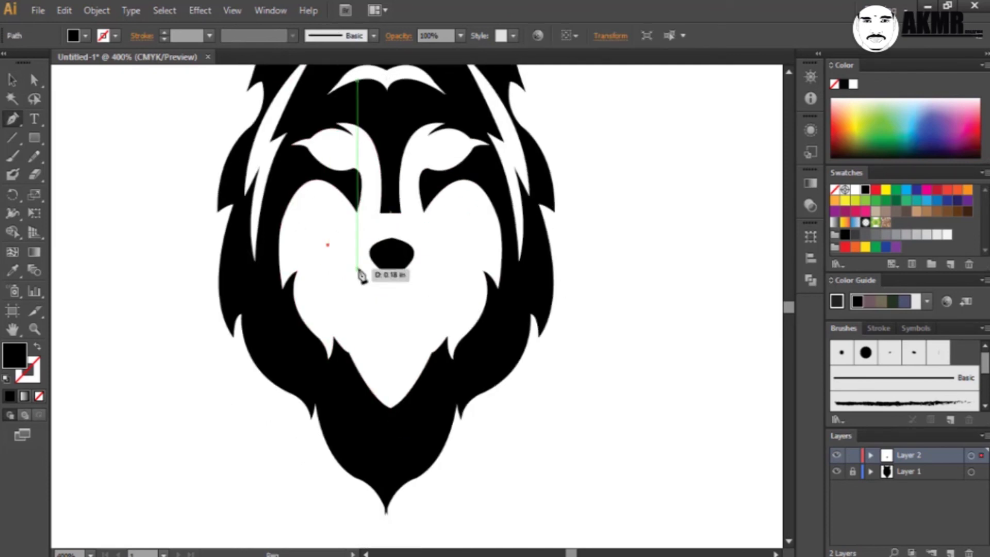
pyautogui.moveTo(388, 268); pyautogui.dragTo(385, 268)
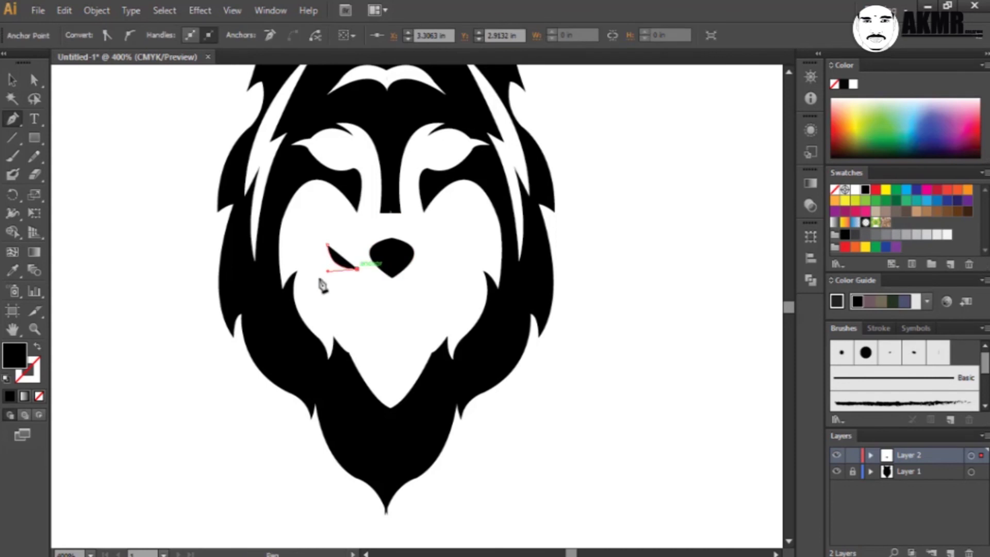
pyautogui.hotkey('shift', 'x')
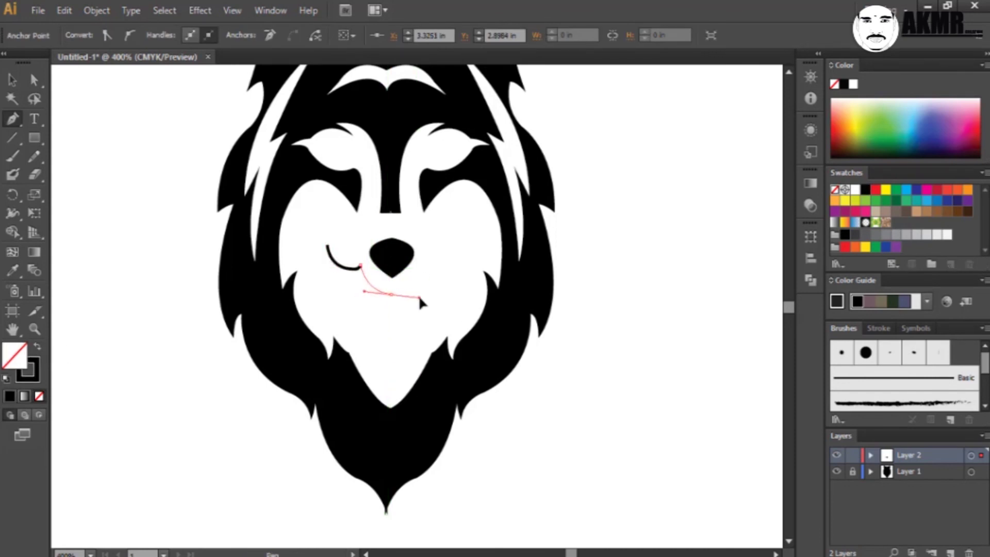
pyautogui.click(392, 310)
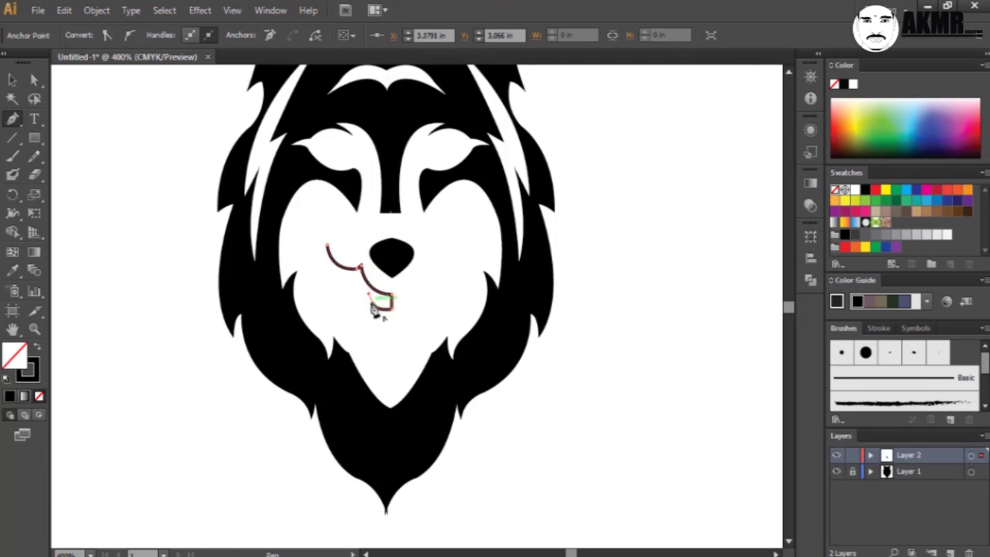
pyautogui.hotkey('ctrl', '+')
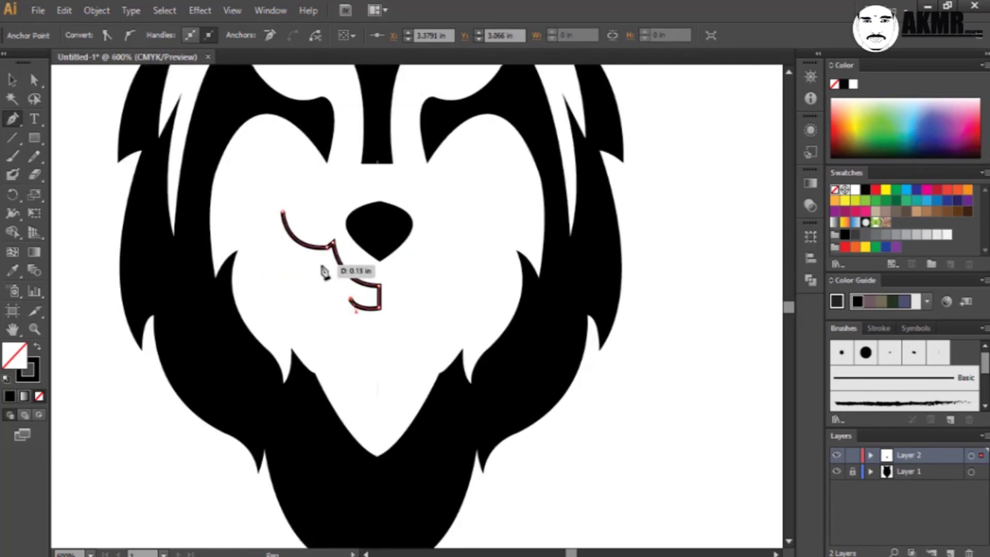
pyautogui.moveTo(322, 265)
pyautogui.mouseDown()
pyautogui.moveTo(331, 268)
pyautogui.moveTo(285, 250)
pyautogui.mouseUp()
pyautogui.moveTo(283, 211); pyautogui.dragTo(289, 163)
# - Fill the left mouth half with solid black
pyautogui.press('v')
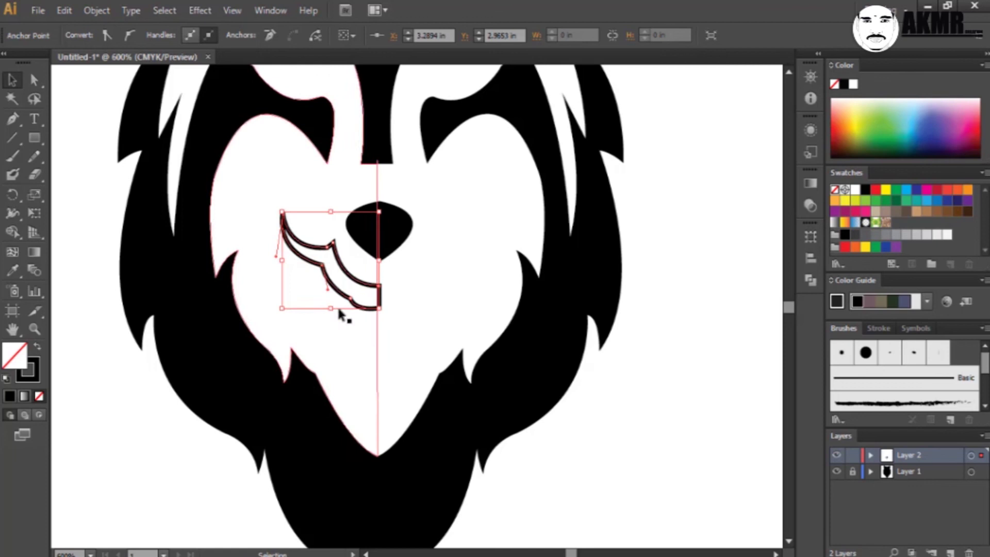
pyautogui.click(298, 294)
pyautogui.click(325, 262)
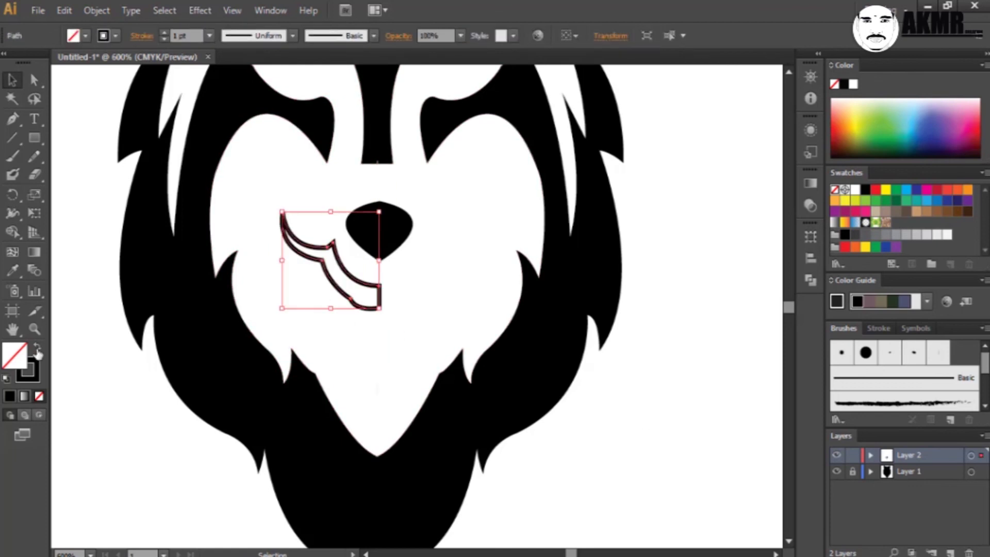
pyautogui.click(37, 347)
pyautogui.click(272, 377)
# - Duplicate the mouth half beside the nose and reflect the copy
pyautogui.click(330, 260)
pyautogui.click(354, 287)
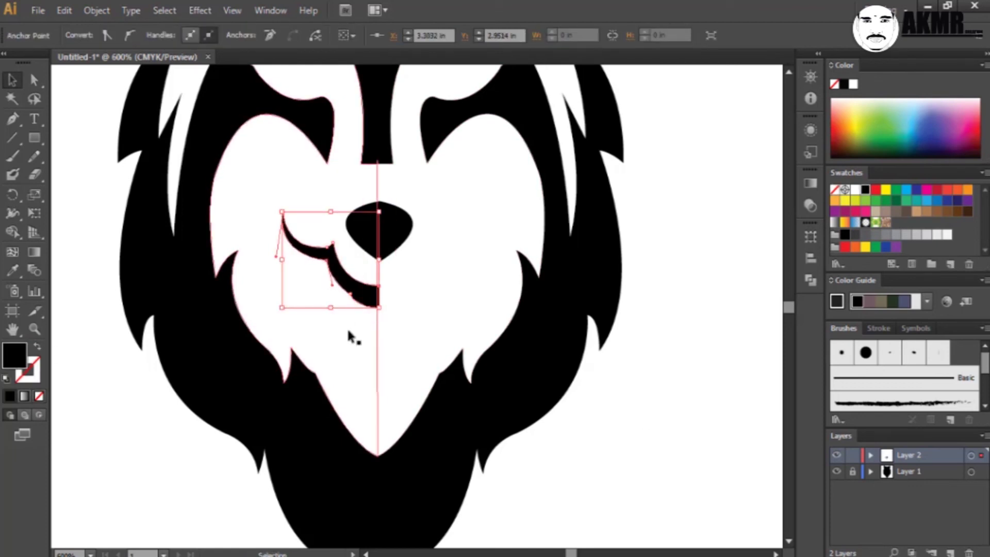
pyautogui.click(382, 310)
pyautogui.click(330, 257)
pyautogui.moveTo(330, 258); pyautogui.dragTo(369, 257)
pyautogui.rightClick(409, 289)
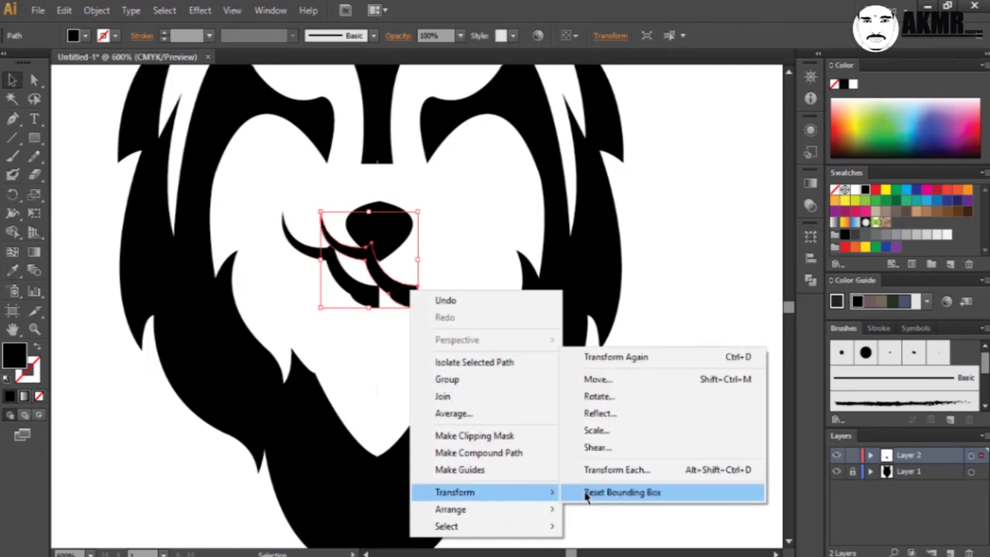
pyautogui.click(598, 413)
pyautogui.click(437, 384)
pyautogui.press('Right')
pyautogui.press('Right')
pyautogui.press('Right')
pyautogui.press('Right')
pyautogui.press('Right')
pyautogui.press('Right')
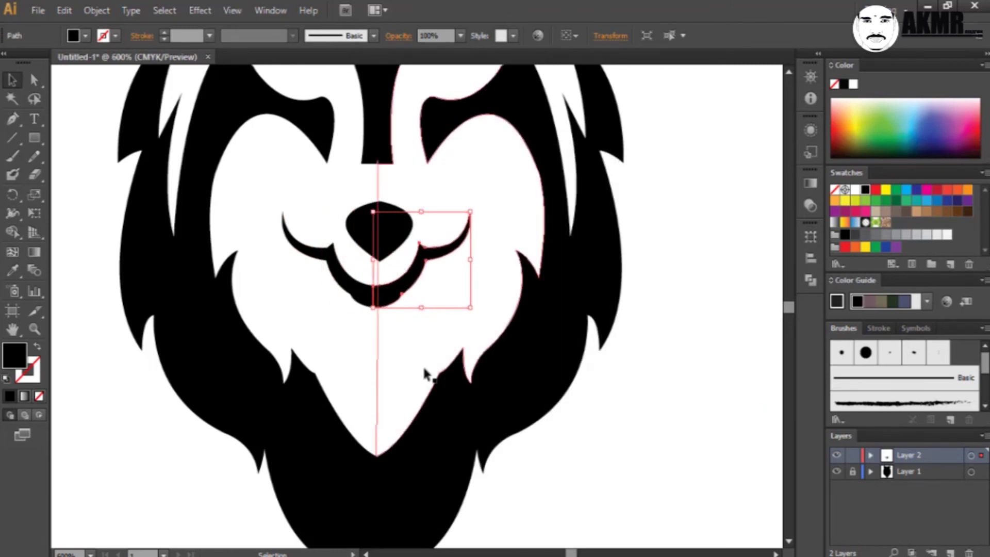
pyautogui.click(701, 451)
# - Mirror the mouth half across the nose centre and place it on the right side
pyautogui.scroll(2, 701, 443)
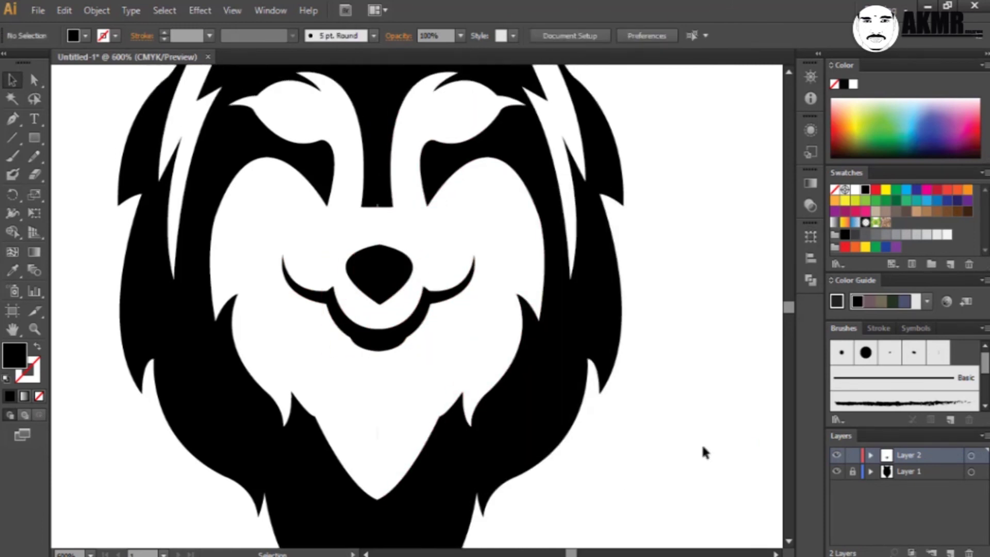
pyautogui.scroll(2, 701, 438)
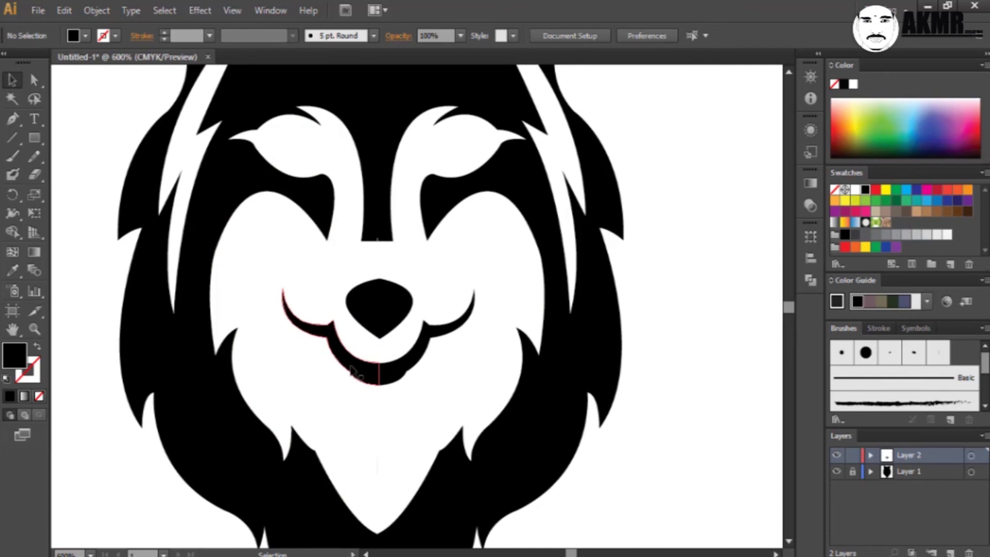
pyautogui.click(332, 343)
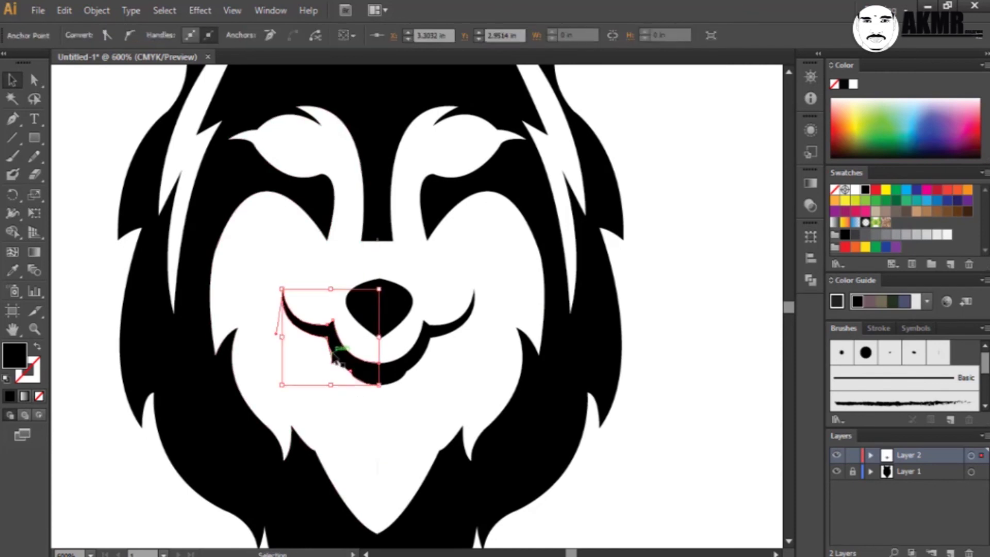
pyautogui.press('o')
pyautogui.moveTo(375, 410); pyautogui.dragTo(405, 384)
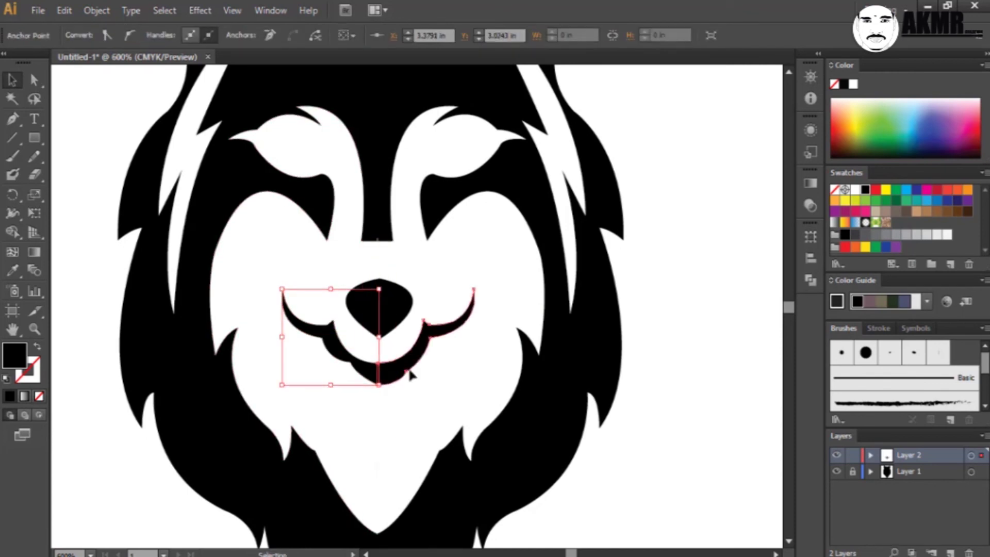
pyautogui.click(439, 342)
pyautogui.click(463, 381)
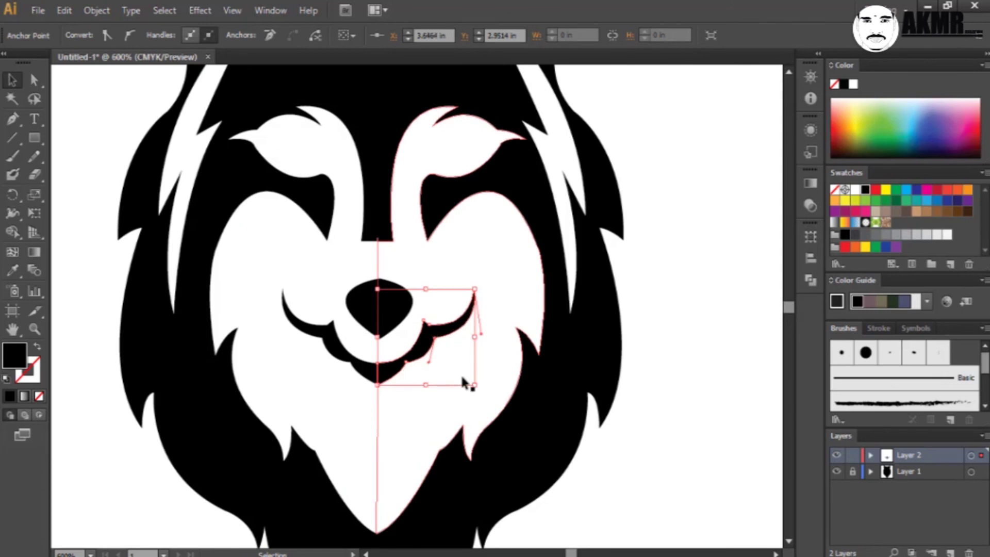
pyautogui.click(744, 472)
# - Check the mouth's bottom point and the right half so the smile lines up
pyautogui.scroll(1, 400, 388)
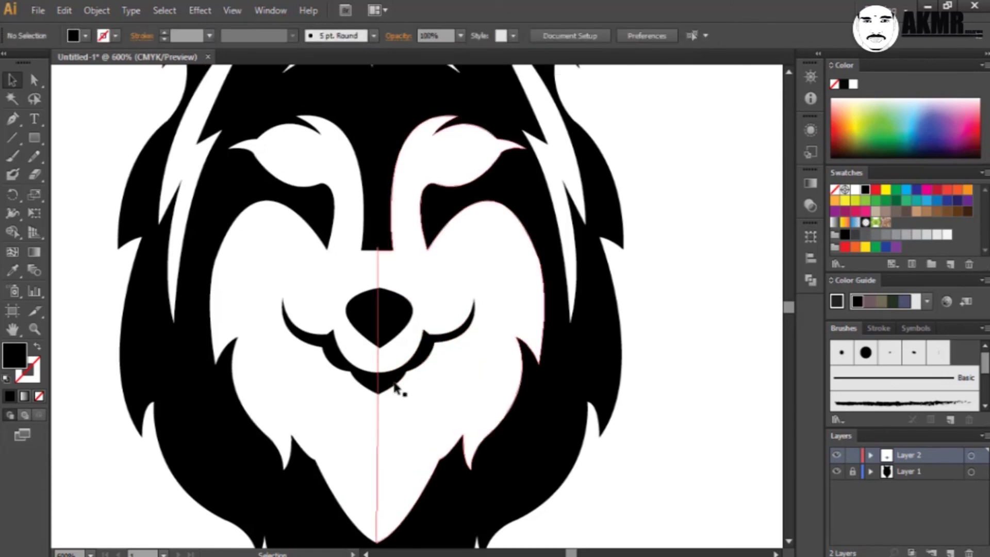
pyautogui.scroll(1, 437, 340)
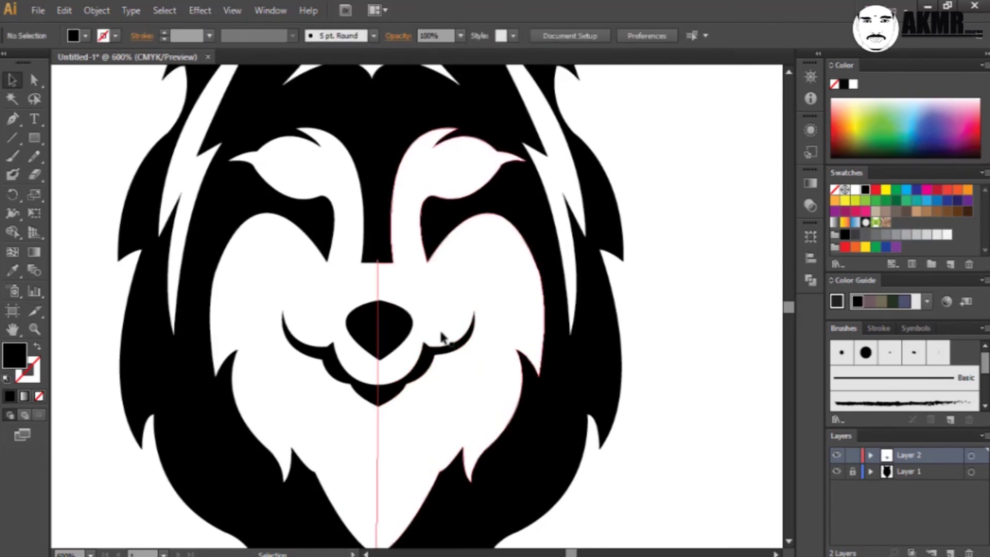
pyautogui.press('a')
pyautogui.click(379, 409)
pyautogui.press('v')
pyautogui.click(394, 394)
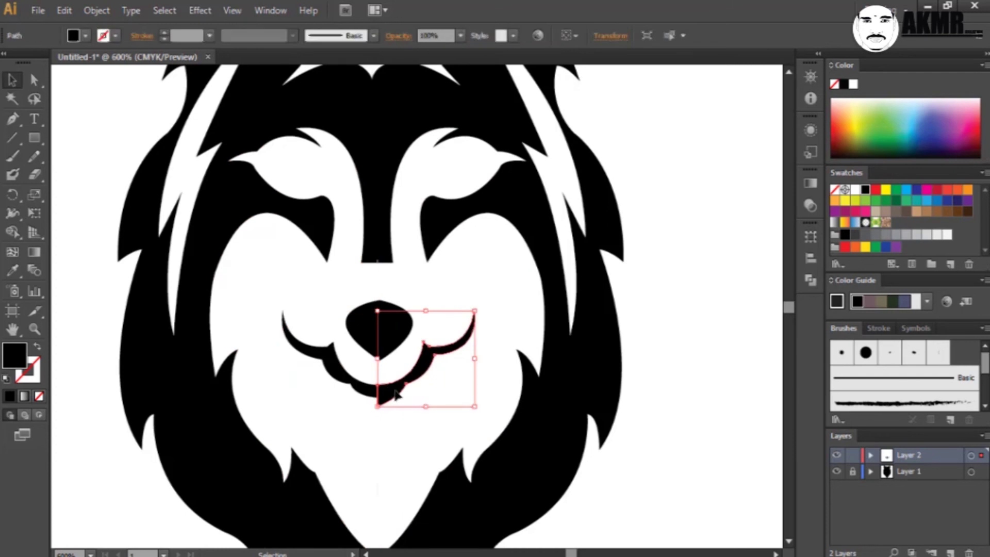
pyautogui.click(530, 309)
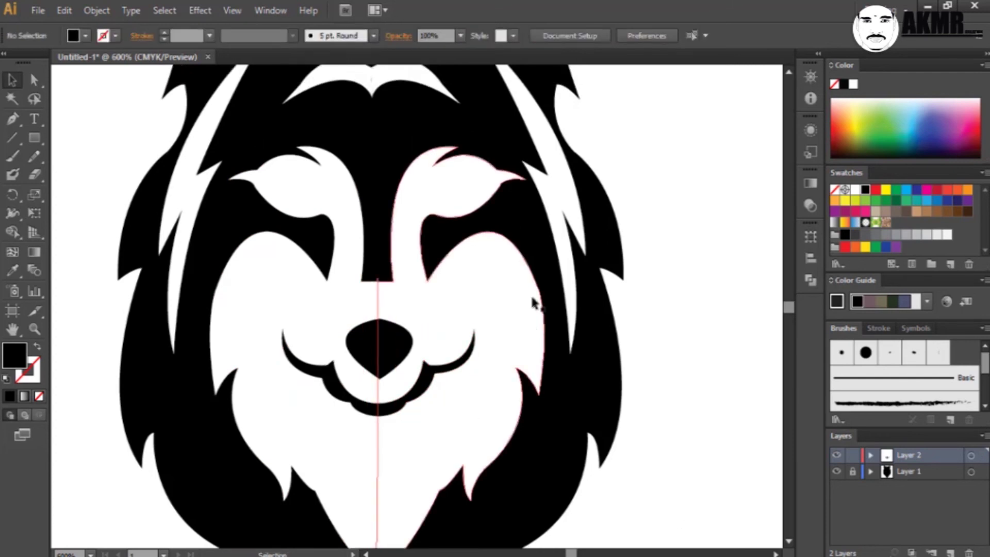
pyautogui.scroll(3, 349, 215)
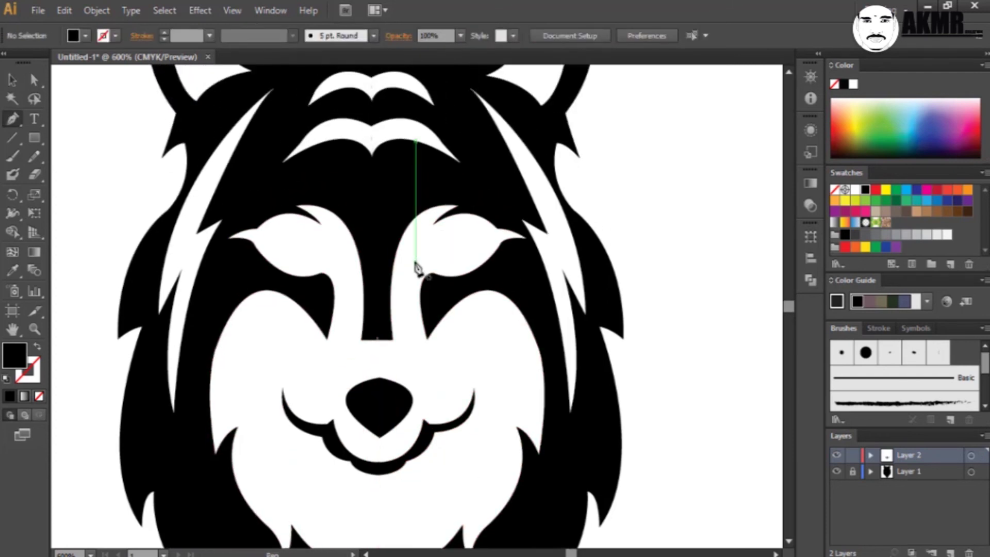
# - Draw a closed almond eye outline inside the right eye patch with a sharp lower-left tip
pyautogui.click(415, 264)
pyautogui.moveTo(435, 252); pyautogui.dragTo(442, 252)
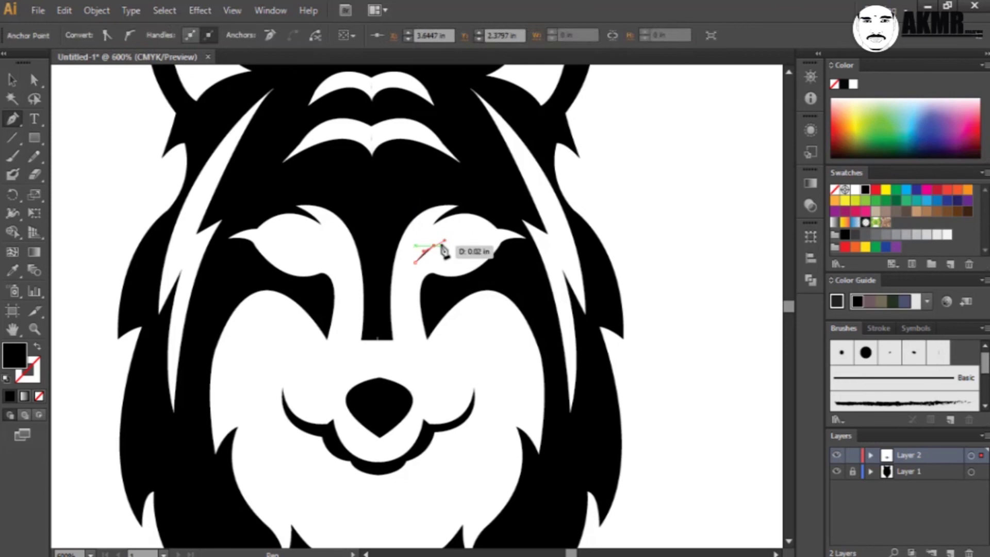
pyautogui.click(37, 347)
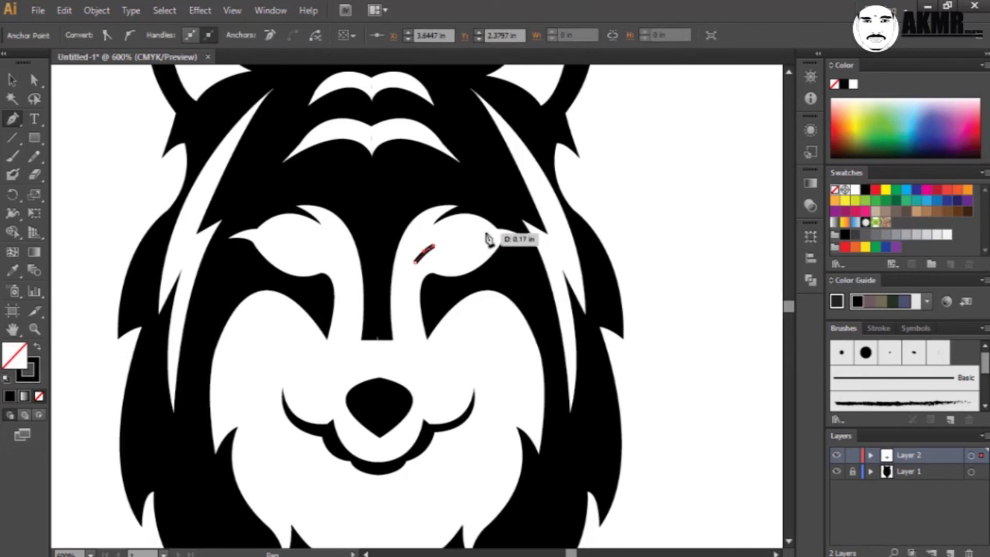
pyautogui.moveTo(479, 232)
pyautogui.mouseDown()
pyautogui.moveTo(509, 251)
pyautogui.moveTo(504, 238)
pyautogui.mouseUp()
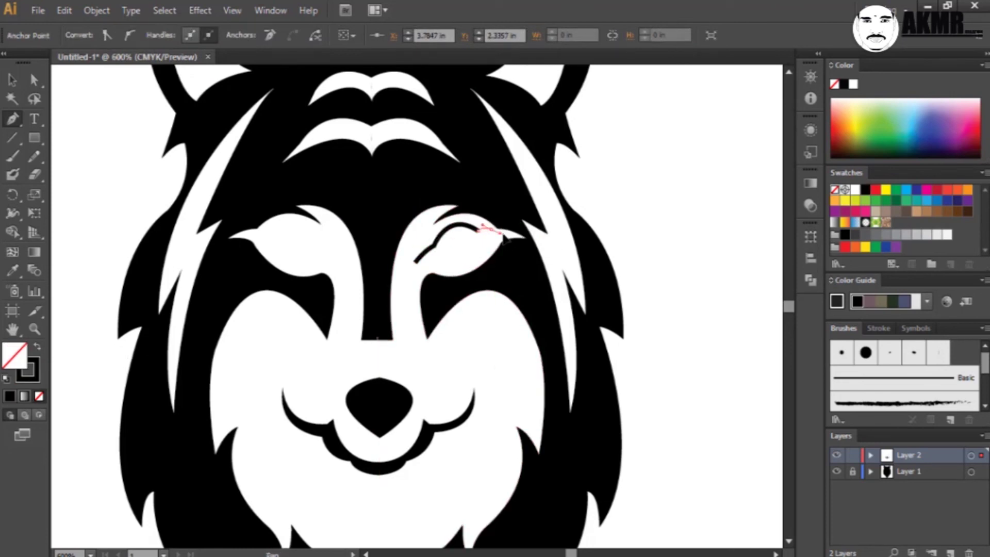
pyautogui.moveTo(434, 246); pyautogui.dragTo(395, 241)
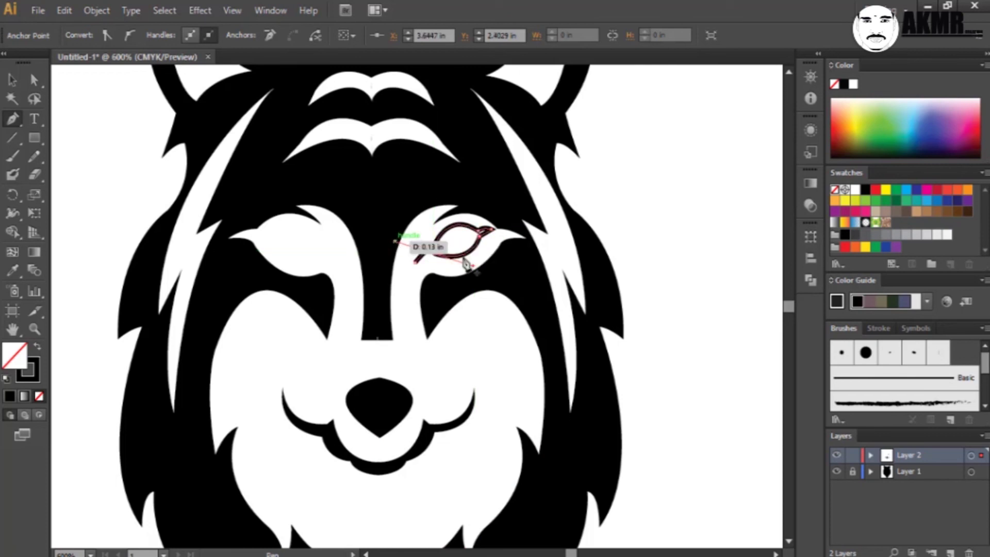
pyautogui.moveTo(465, 264); pyautogui.dragTo(466, 265)
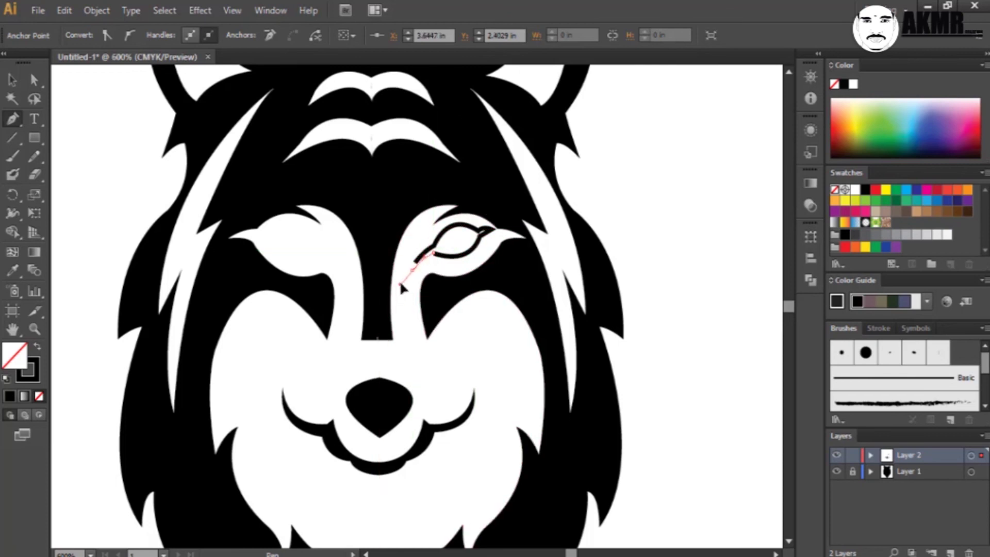
pyautogui.click(410, 276)
pyautogui.click(450, 231)
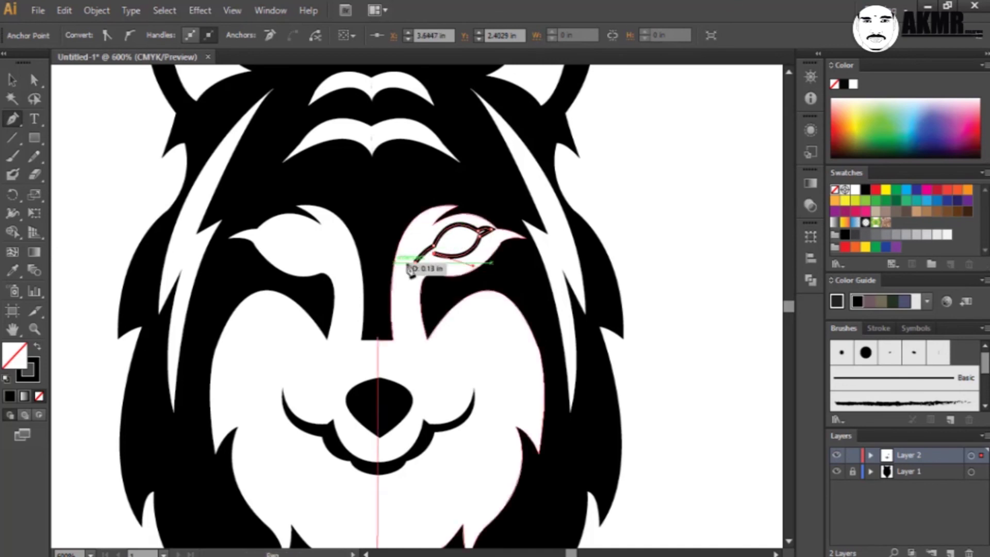
pyautogui.moveTo(441, 262); pyautogui.dragTo(415, 265)
pyautogui.click(12, 79)
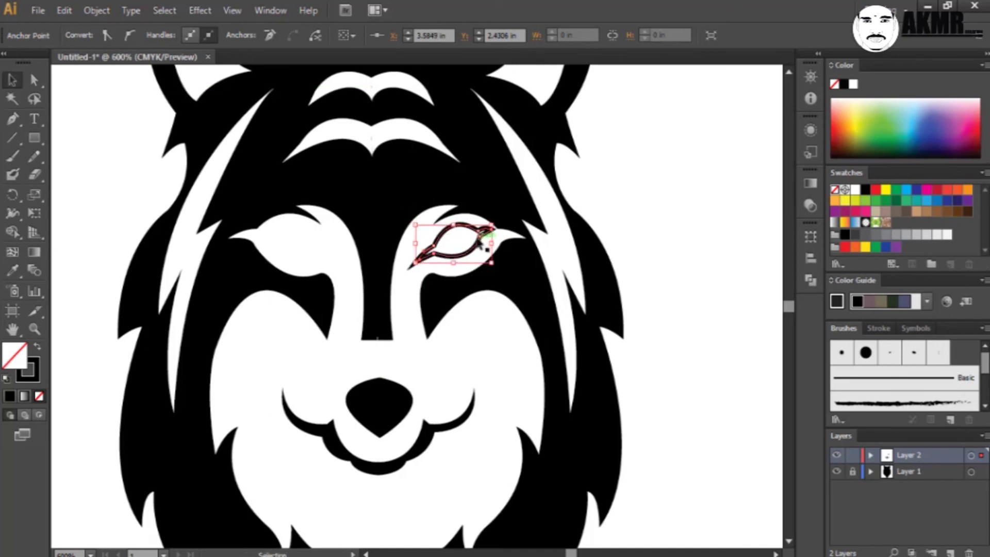
# - Fill the right eye solid black and tilt it slightly
pyautogui.click(34, 349)
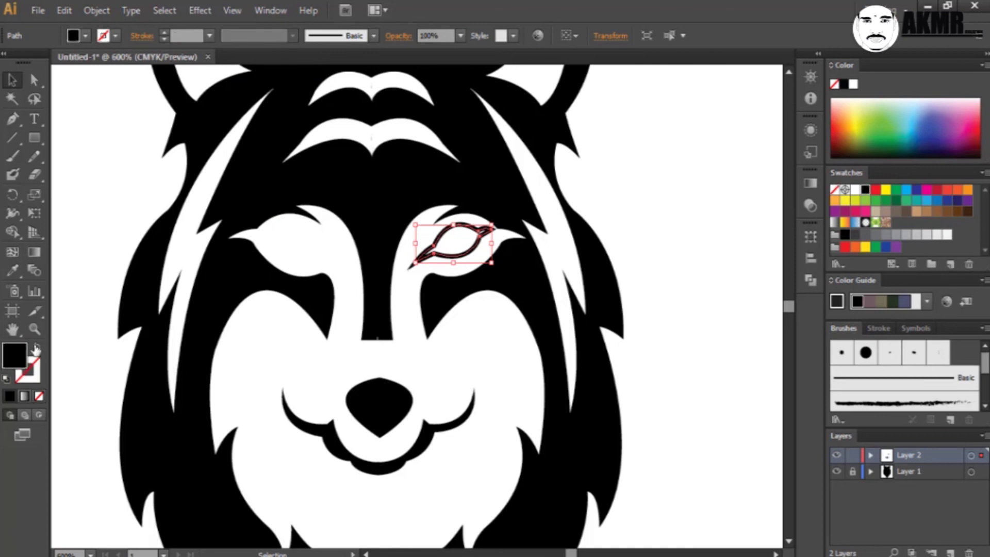
pyautogui.click(704, 272)
pyautogui.click(428, 255)
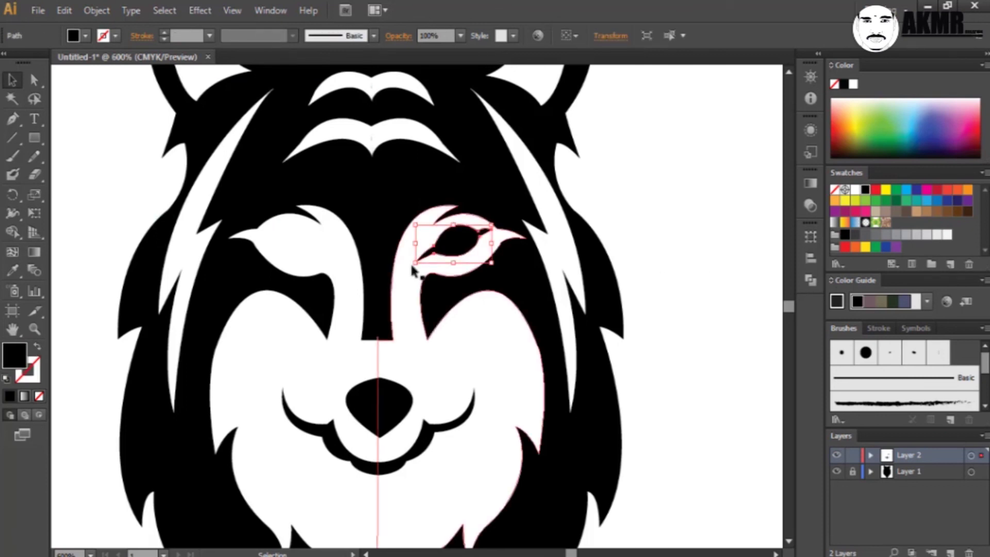
pyautogui.moveTo(412, 232); pyautogui.dragTo(503, 270)
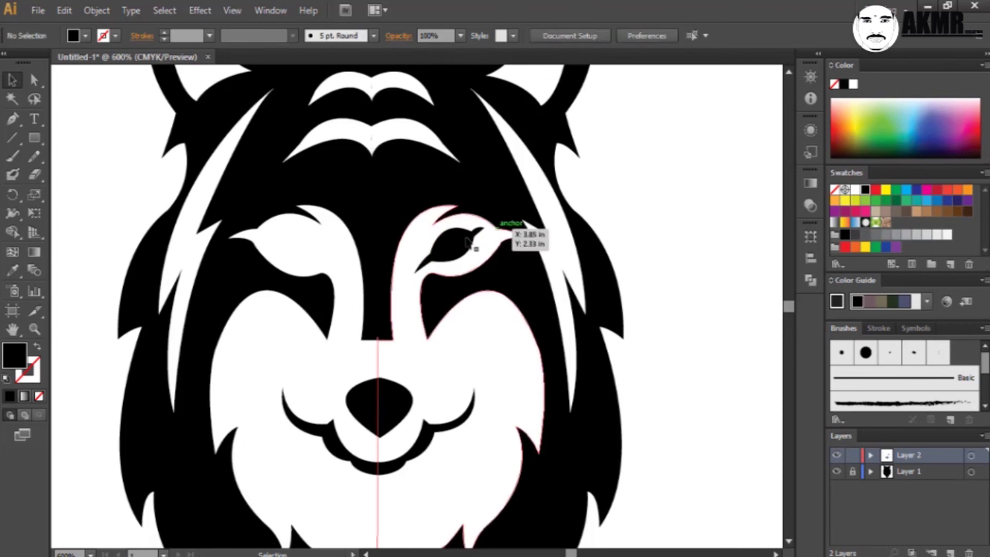
pyautogui.moveTo(449, 245); pyautogui.dragTo(327, 245)
pyautogui.rightClick(338, 238)
pyautogui.click(464, 247)
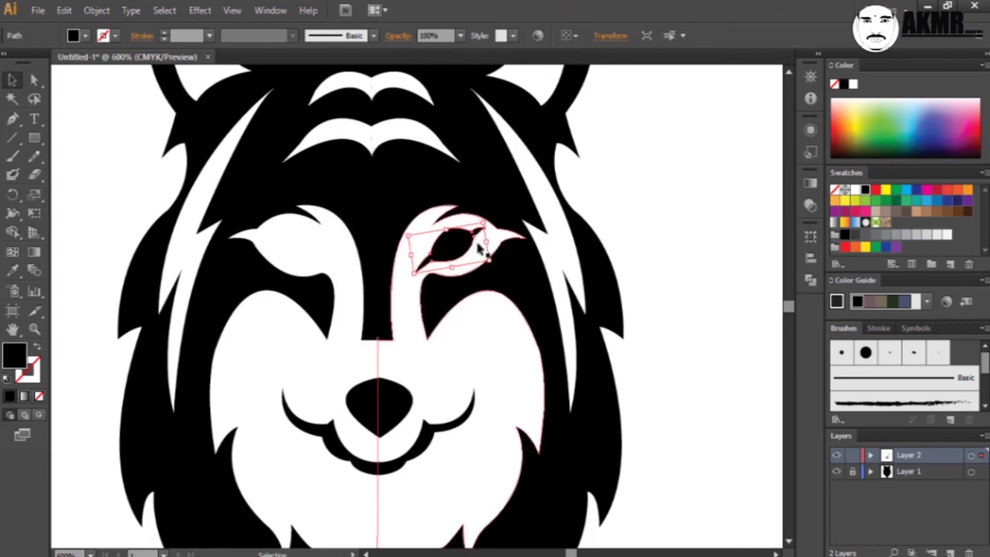
# - Place a reflected copy of the eye in the left eye patch and nudge it into place
pyautogui.rightClick(476, 240)
pyautogui.click(650, 492)
pyautogui.press('Return')
pyautogui.moveTo(469, 247); pyautogui.dragTo(337, 249)
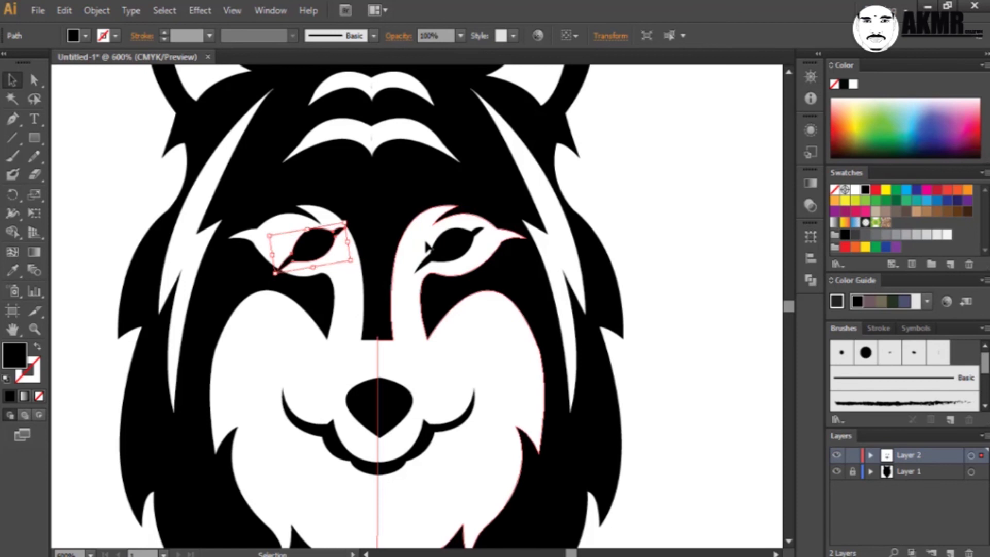
pyautogui.rightClick(325, 258)
pyautogui.click(546, 386)
pyautogui.click(512, 386)
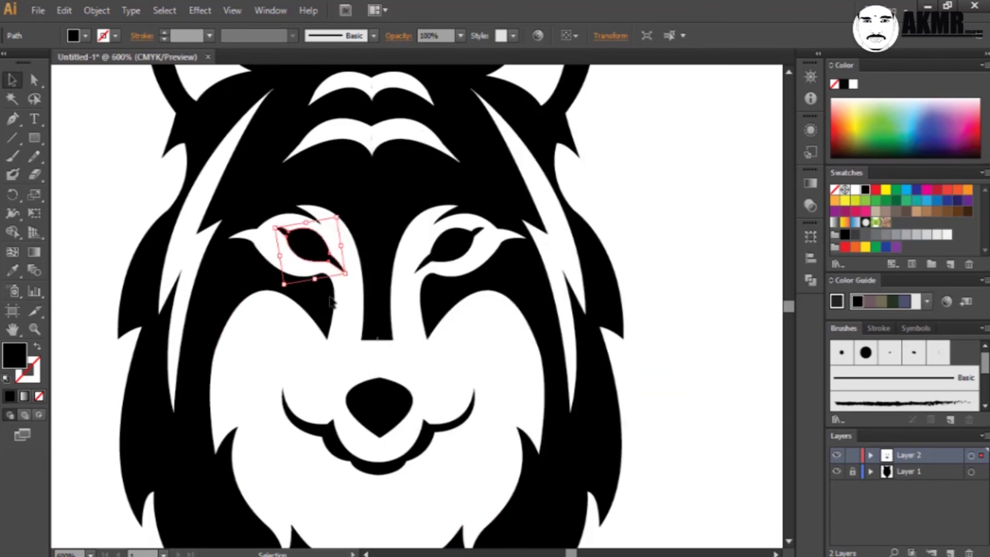
pyautogui.press('Left')
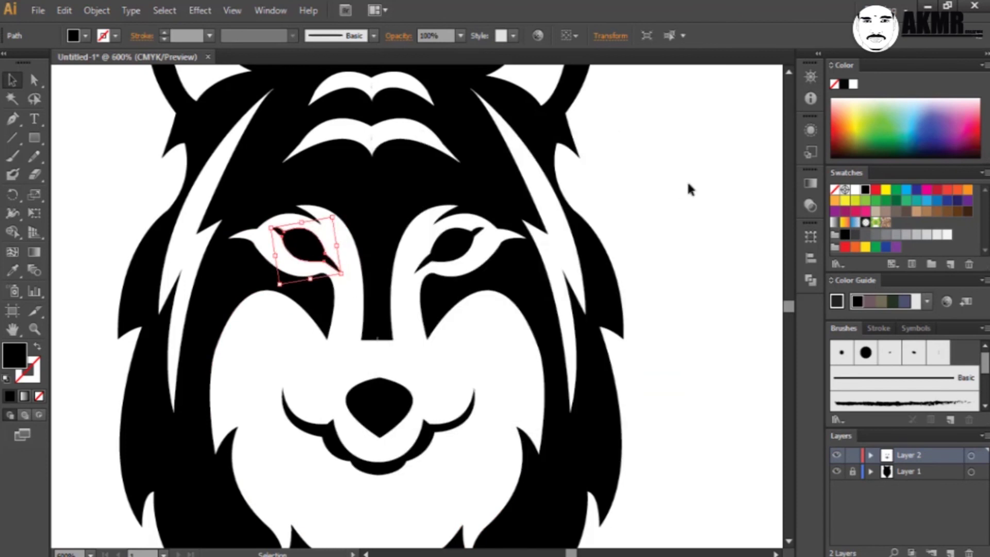
pyautogui.click(688, 184)
# - Widen and slightly enlarge the smiling mouth by its bounding-box handles
pyautogui.hotkey('ctrl', '-')
pyautogui.hotkey('ctrl', '-')
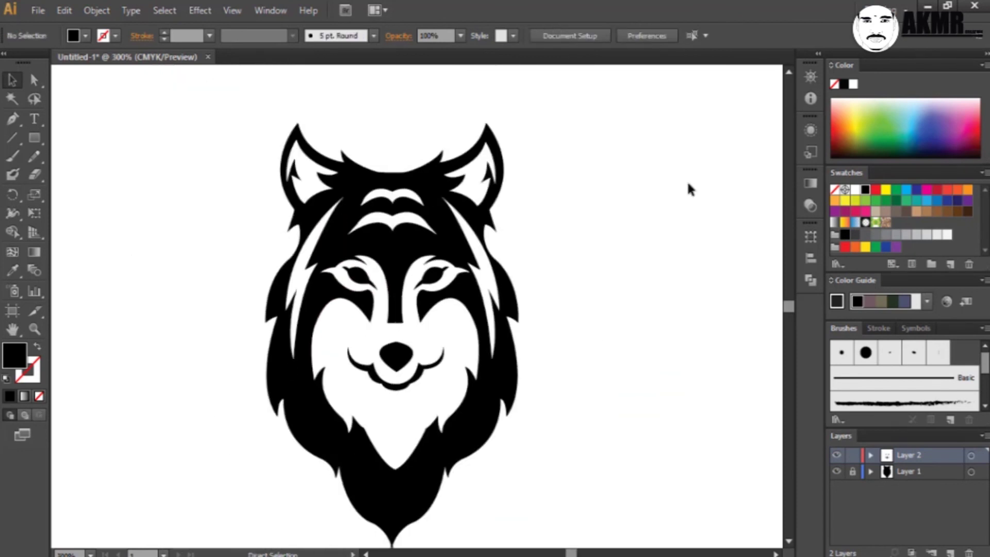
pyautogui.hotkey('ctrl', '-')
pyautogui.hotkey('ctrl', '+')
pyautogui.scroll(-4, 605, 203)
pyautogui.scroll(-1, 516, 222)
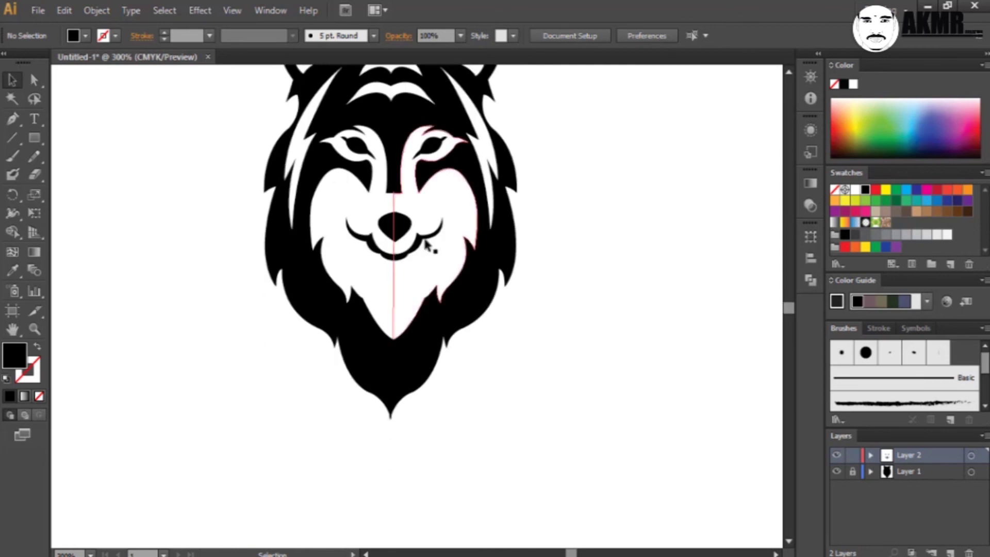
pyautogui.click(424, 242)
pyautogui.moveTo(345, 260); pyautogui.dragTo(335, 267)
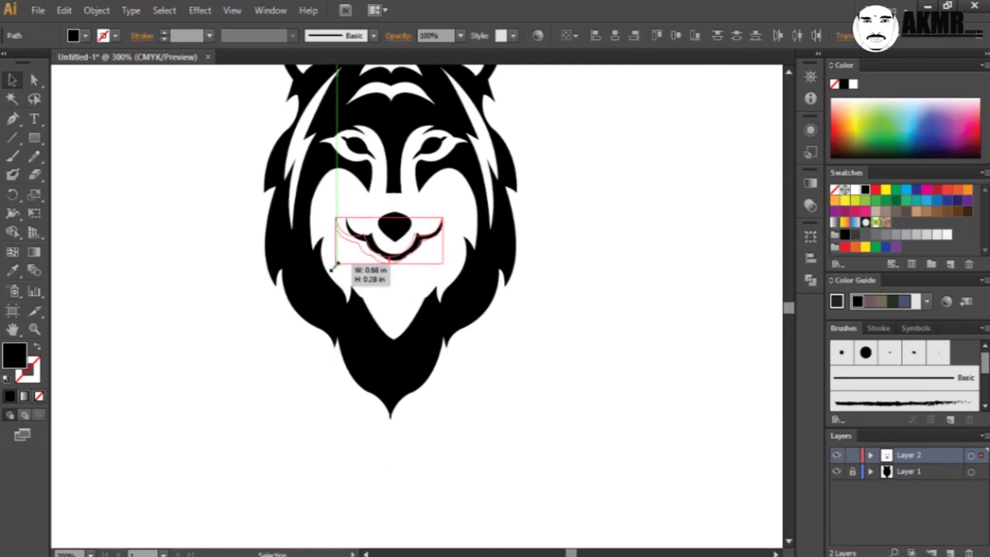
pyautogui.click(587, 343)
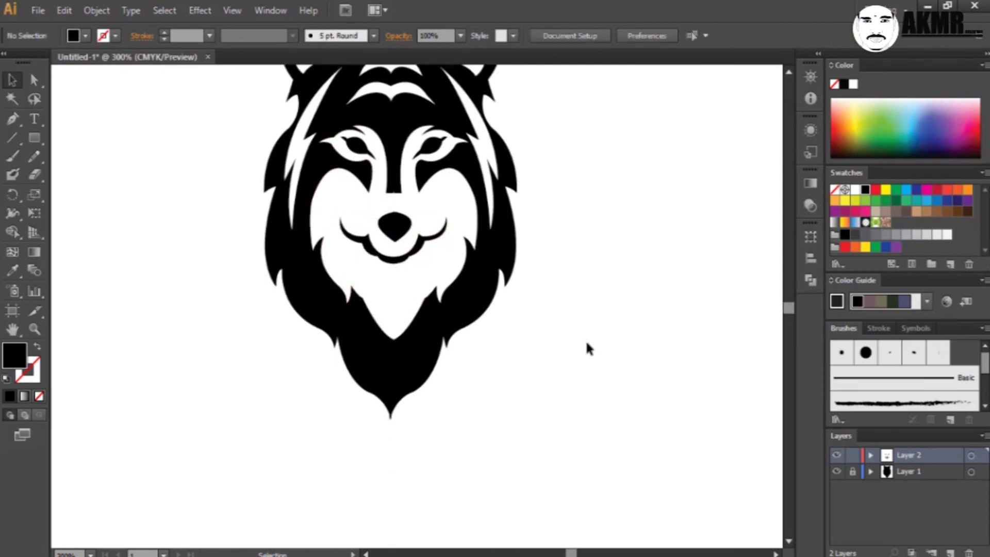
pyautogui.scroll(3, 645, 141)
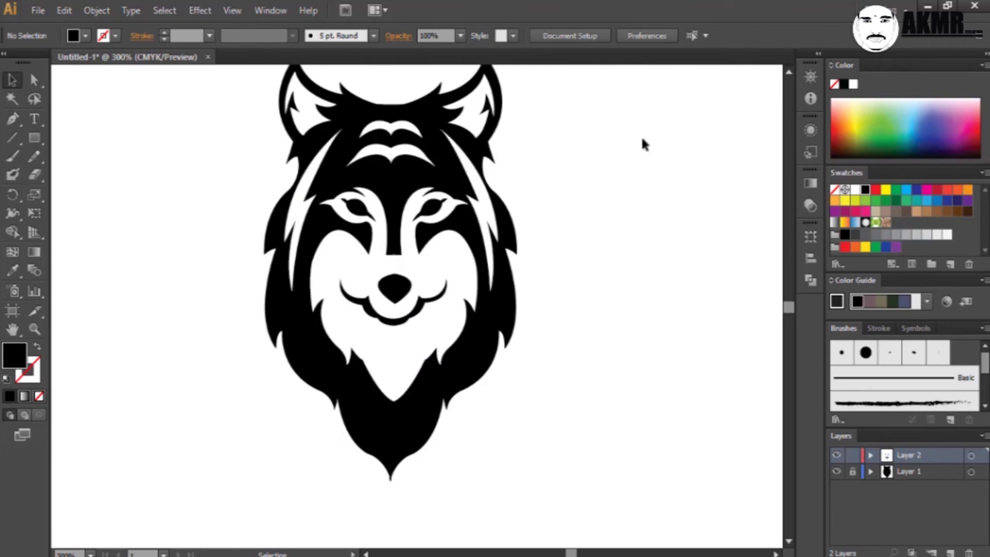
pyautogui.click(443, 291)
pyautogui.moveTo(446, 326)
pyautogui.mouseDown()
pyautogui.moveTo(461, 348)
pyautogui.moveTo(448, 341)
pyautogui.mouseUp()
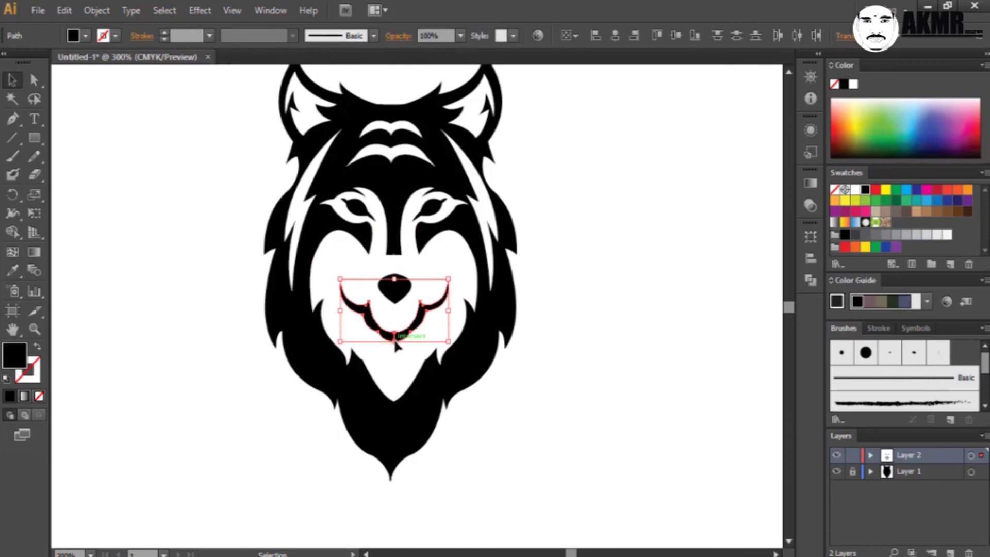
pyautogui.click(592, 389)
# - Enlarge the nose slightly
pyautogui.click(394, 286)
pyautogui.moveTo(378, 303); pyautogui.dragTo(372, 312)
pyautogui.click(601, 394)
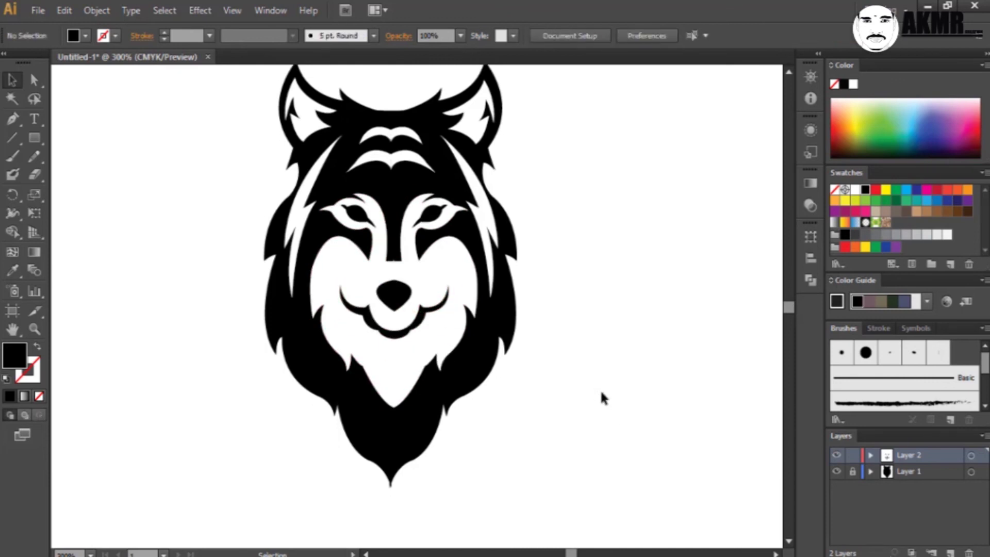
pyautogui.scroll(1, 489, 324)
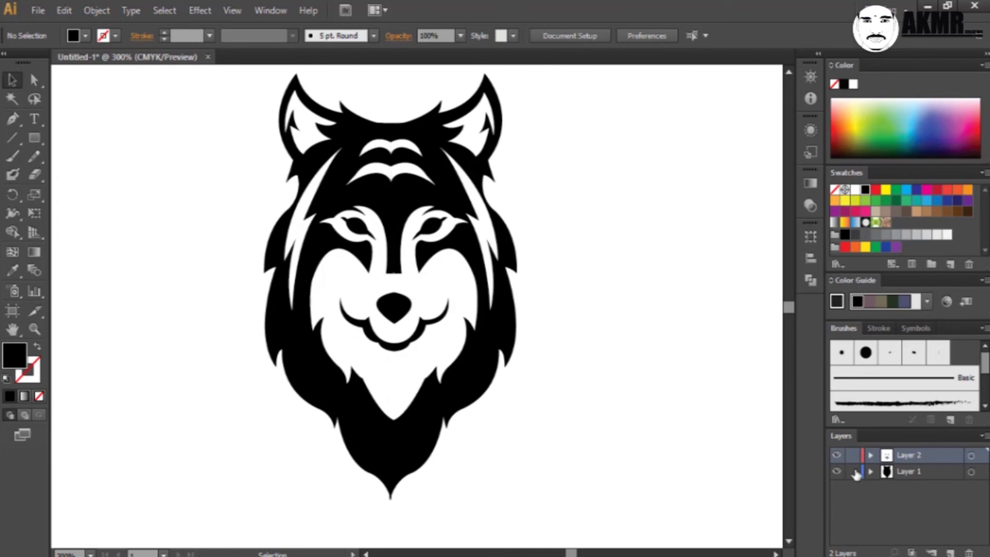
# - Unlock the base wolf silhouette and refine the chin points of both halves
pyautogui.click(390, 494)
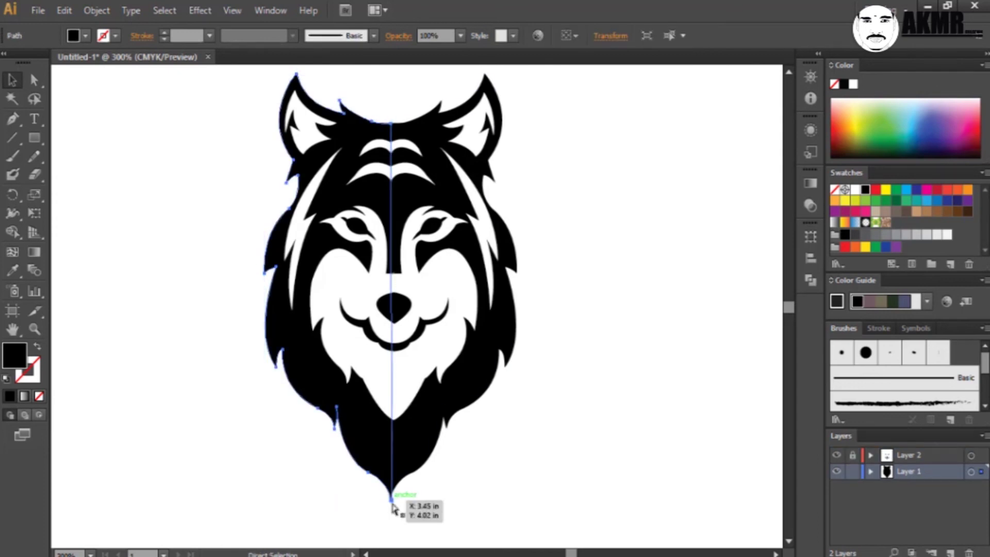
pyautogui.moveTo(391, 497); pyautogui.dragTo(390, 490)
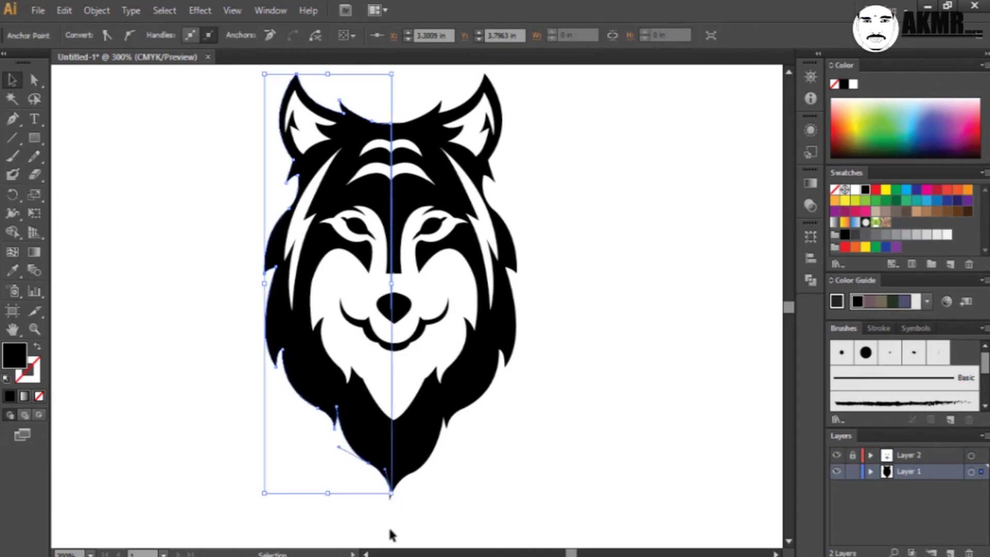
pyautogui.click(516, 499)
pyautogui.click(392, 496)
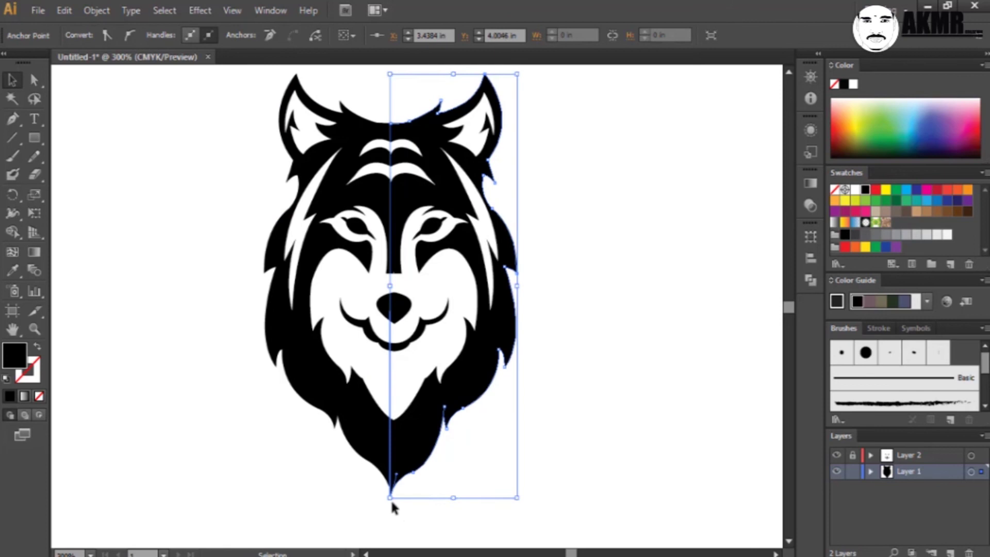
pyautogui.click(558, 438)
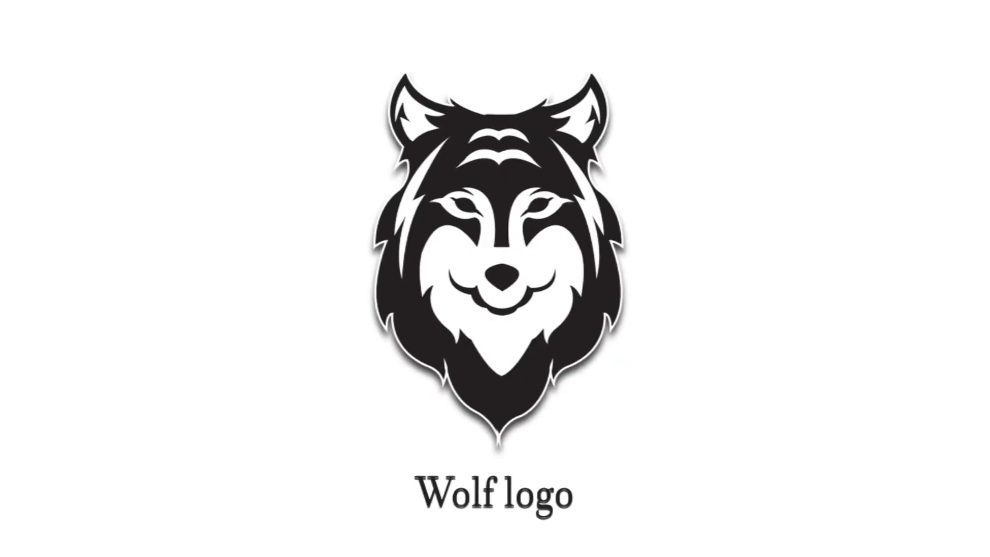